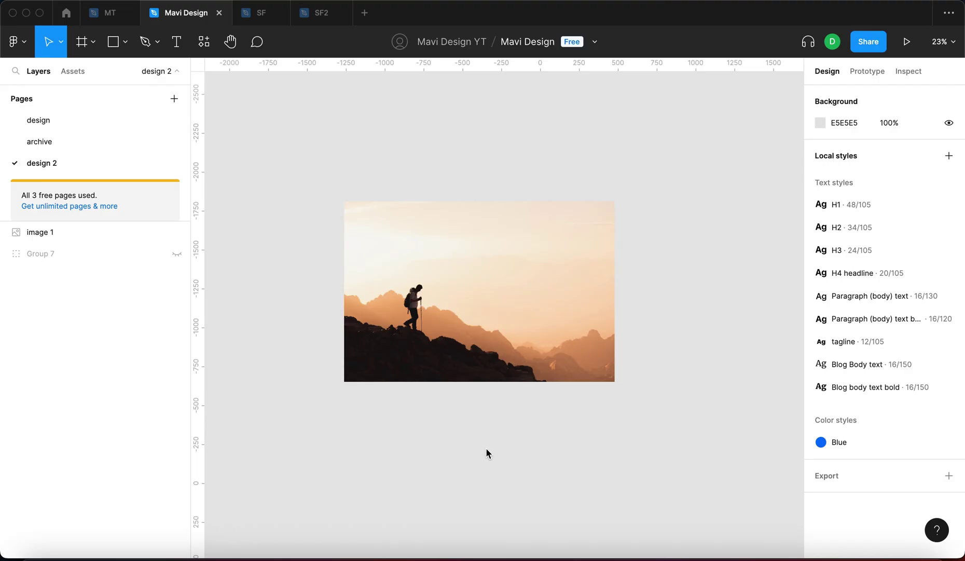
scroll(456, 362, up, 5)
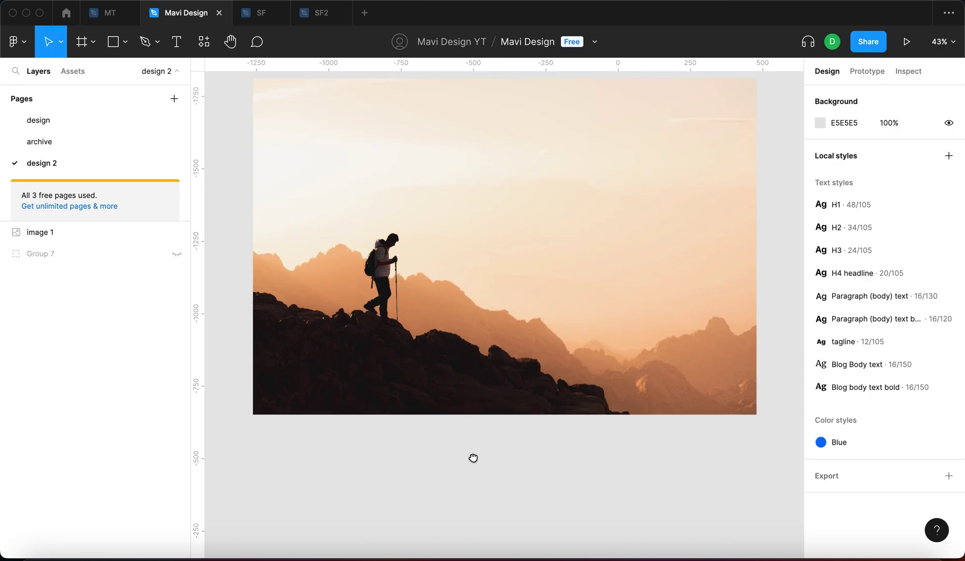
scroll(473, 458, up, 2)
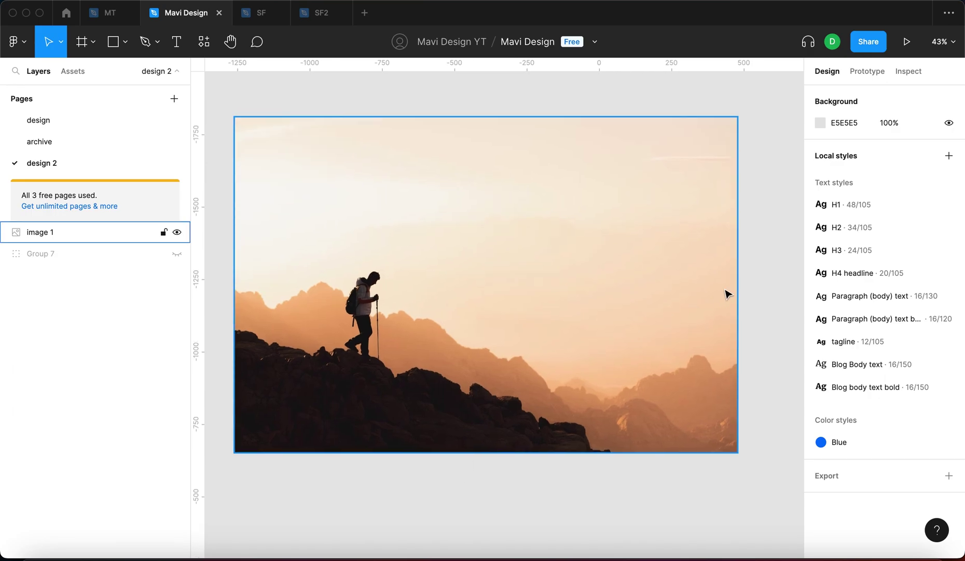
scroll(757, 273, down, 1)
scroll(757, 272, left, 1)
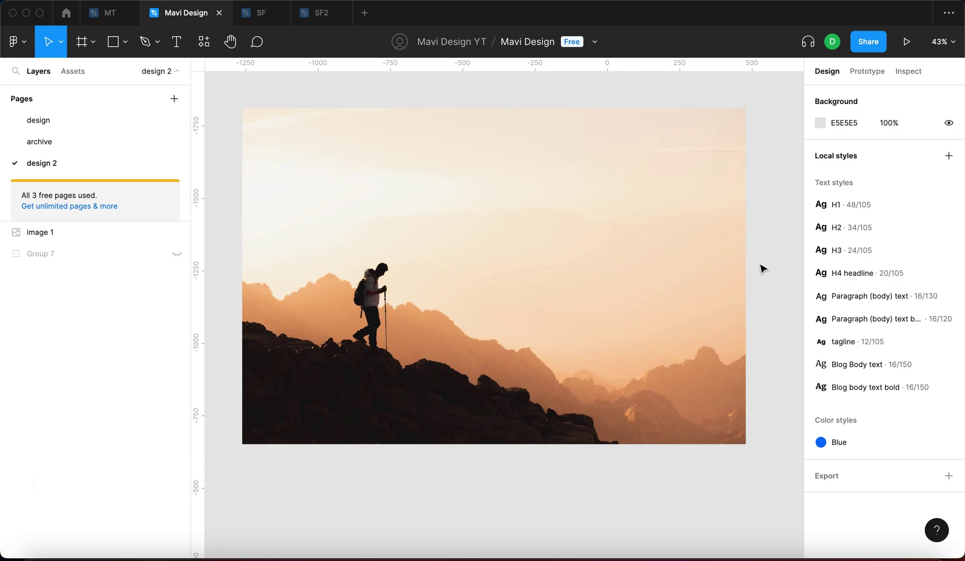
click(322, 149)
Step: Start a Pen path at the dark ridge's left end (X -1263, Y -1075) and trace the first rock hump to about X -1178.5, Y -1044.5
scroll(508, 488, left, 5)
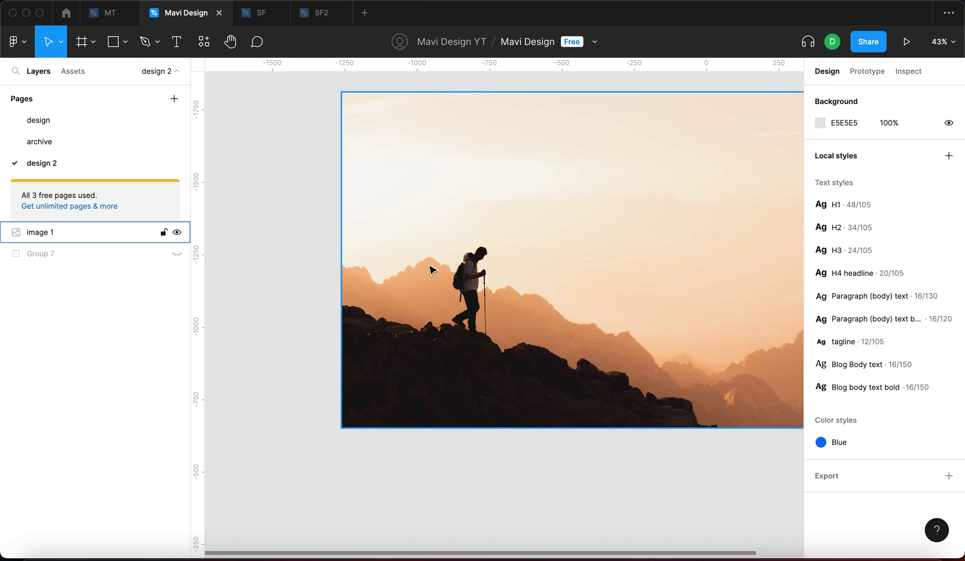
key(p)
scroll(428, 324, up, 5)
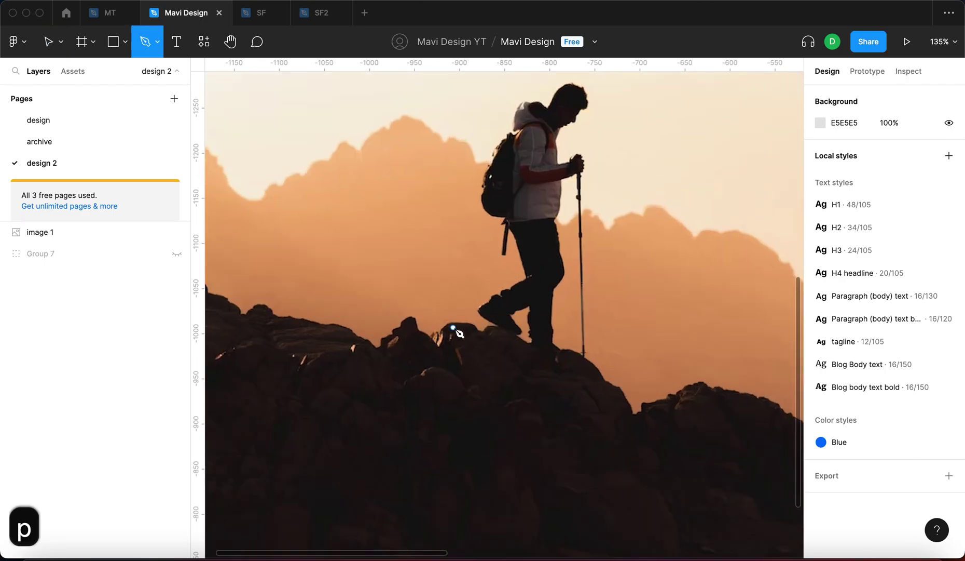
scroll(455, 327, down, 4)
scroll(337, 317, up, 5)
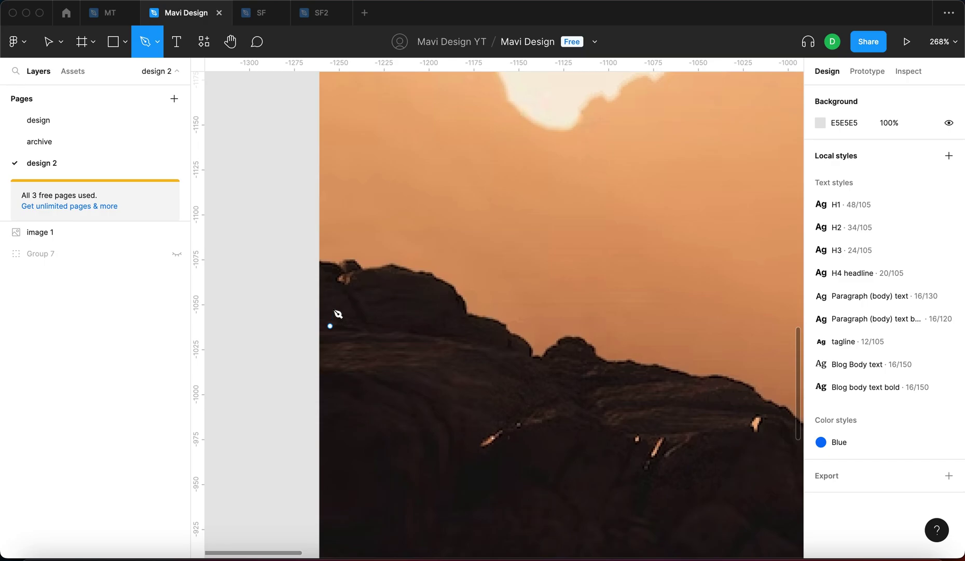
scroll(316, 268, up, 3)
click(316, 258)
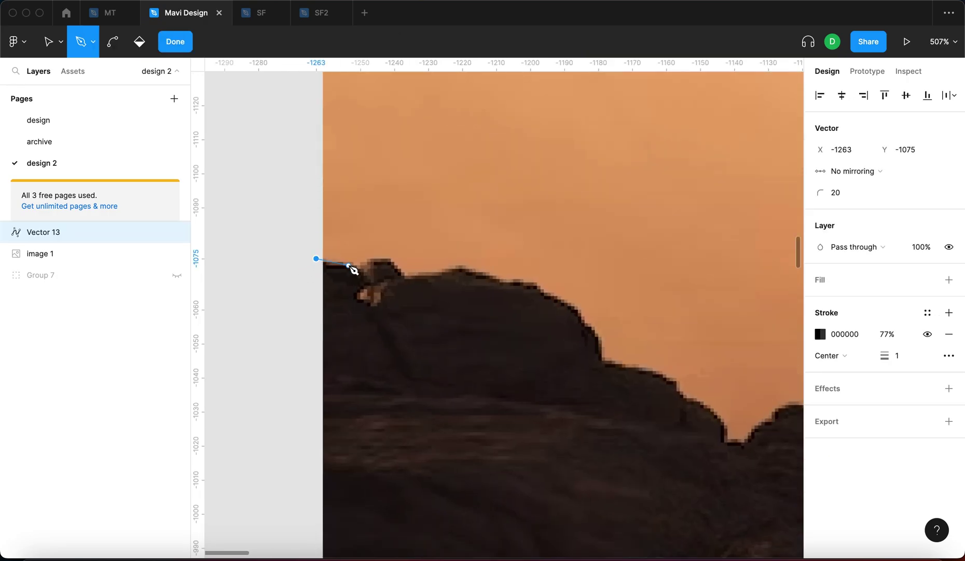
click(345, 258)
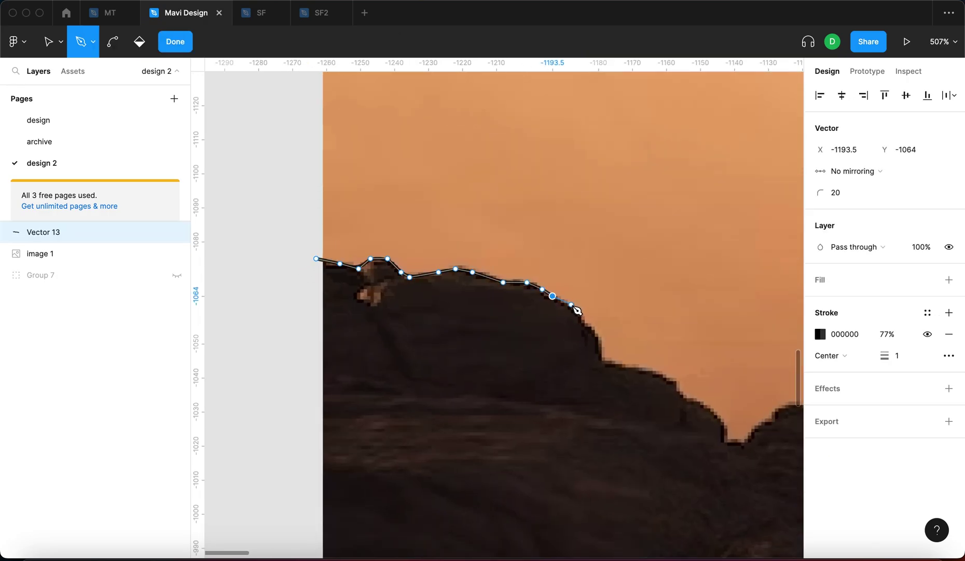
click(571, 305)
click(582, 317)
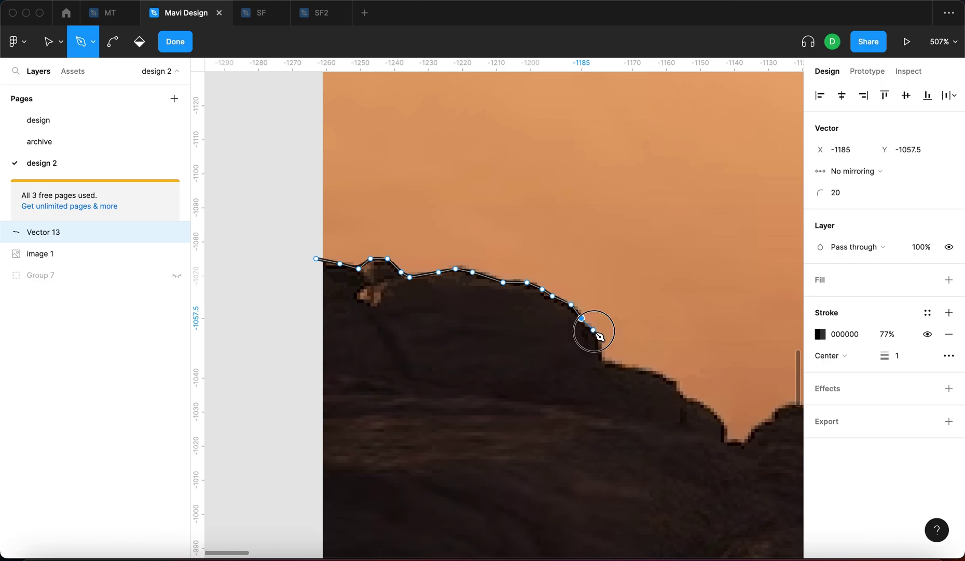
click(593, 330)
click(600, 344)
click(604, 362)
Step: Continue the path down through the first notch and over the small rounded hump to about X -1111, Y -1028
scroll(603, 362, down, 5)
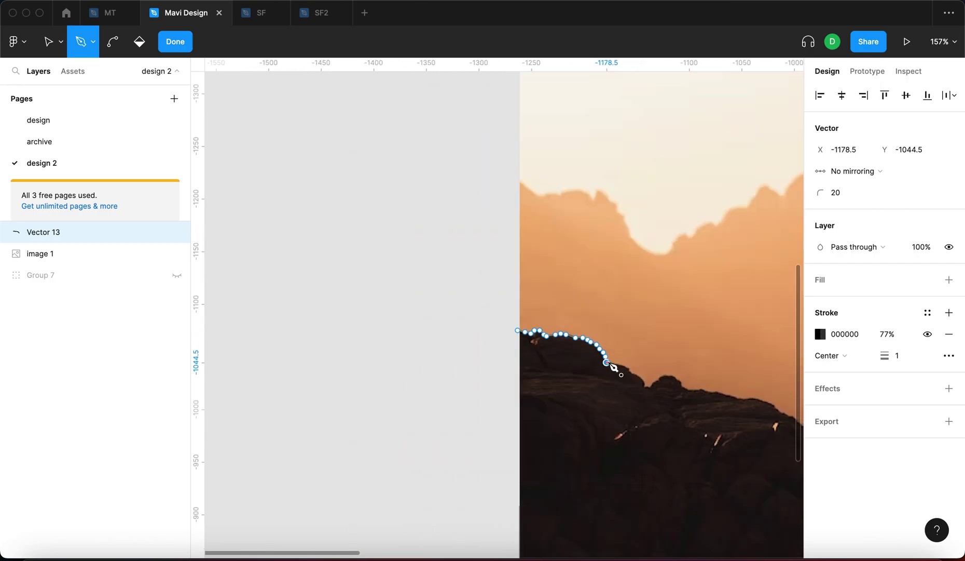
scroll(580, 357, up, 10)
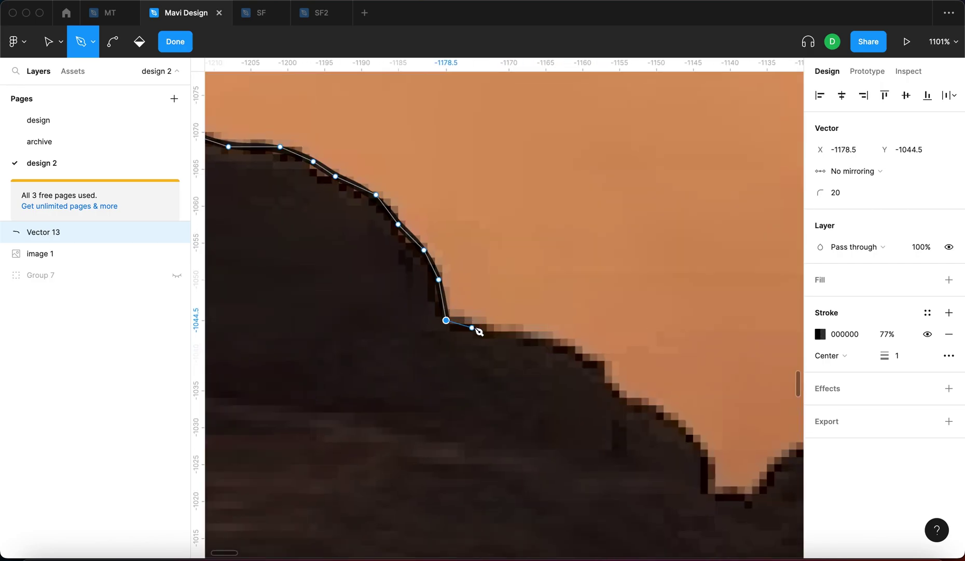
click(475, 324)
click(542, 339)
scroll(584, 354, down, 5)
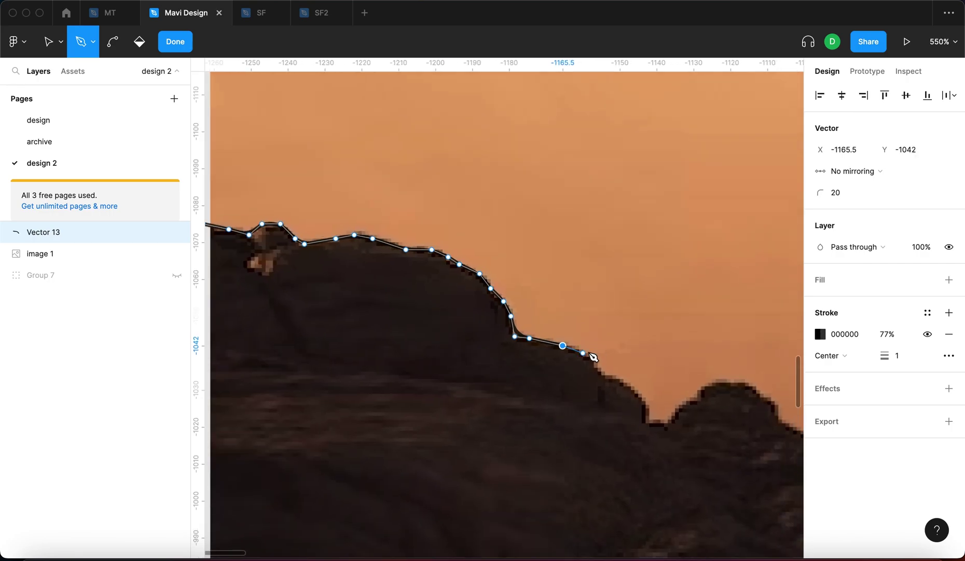
click(585, 356)
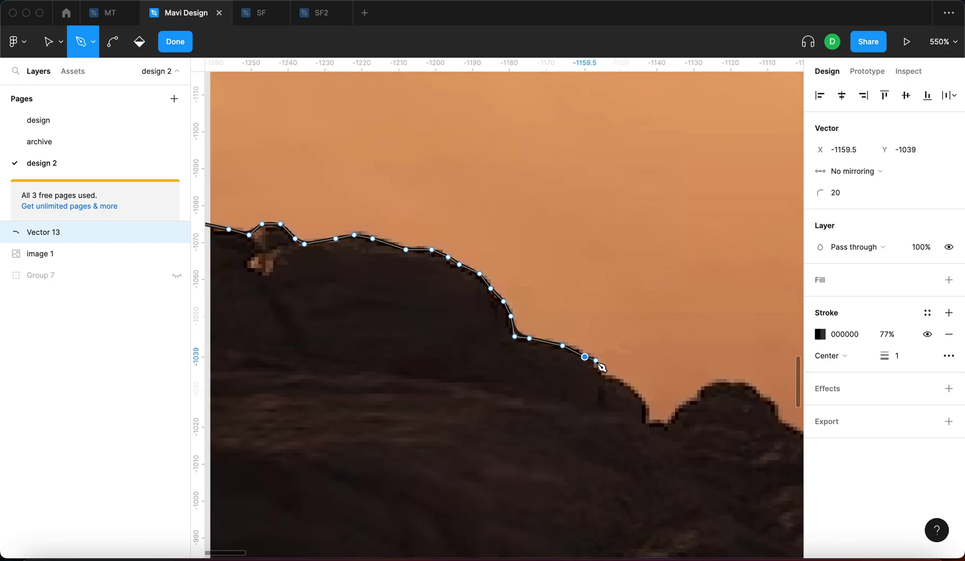
click(605, 374)
scroll(622, 394, up, 5)
click(724, 431)
scroll(737, 434, right, 3)
click(733, 427)
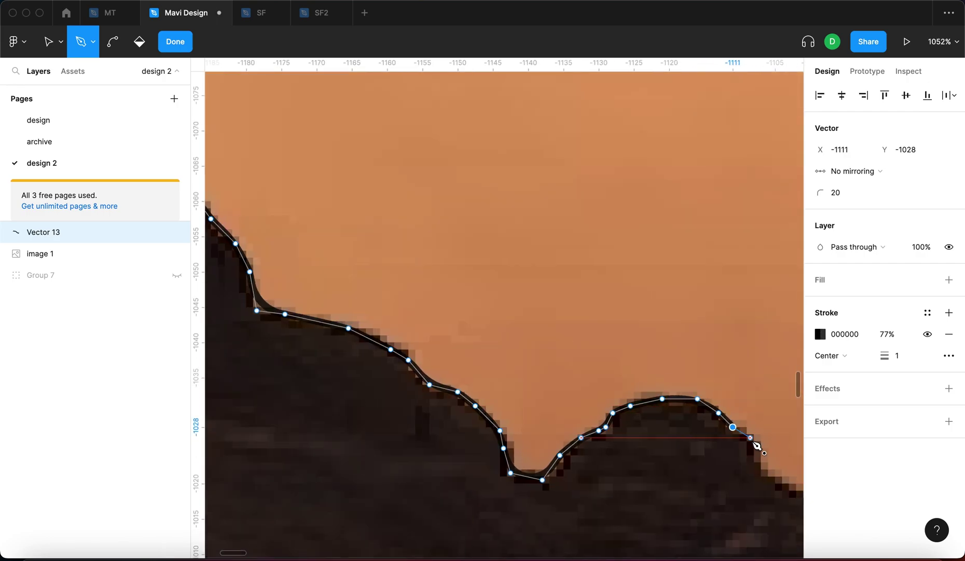
Step: Trace the gentle downhill ridge from the small hump to the next notch at about X -987.5, Y -986.5
scroll(762, 446, down, 5)
click(727, 339)
click(686, 353)
click(768, 394)
scroll(767, 394, right, 5)
scroll(530, 342, down, 5)
scroll(531, 343, up, 5)
click(643, 395)
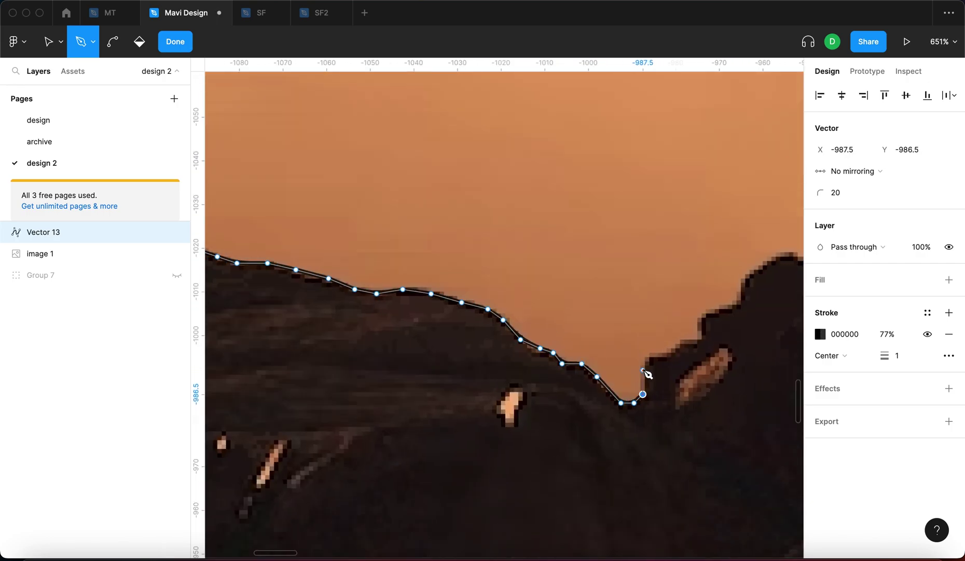
Step: Extend the path over the pointed rock and the following mound, just behind the hiker's raised foot, to about X -882, Y -1007.5
click(736, 303)
scroll(745, 285, right, 5)
click(573, 310)
click(578, 321)
click(688, 310)
scroll(731, 291, right, 5)
click(545, 248)
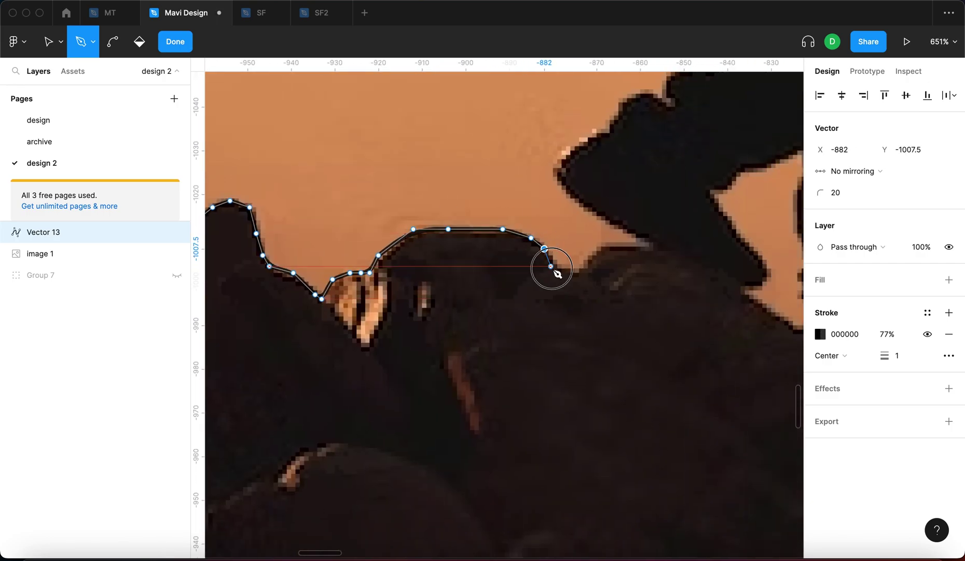
Step: Trace the ridge beneath the hiker's feet and pole, through the notch beyond, and over the next peak to about X -622, Y -941
scroll(556, 273, right, 5)
click(529, 261)
click(439, 290)
click(591, 318)
scroll(565, 330, right, 4)
click(455, 267)
click(497, 277)
click(548, 319)
click(591, 344)
click(622, 387)
click(644, 425)
click(655, 430)
click(708, 354)
scroll(776, 317, right, 4)
click(614, 298)
scroll(727, 249, right, 4)
click(566, 234)
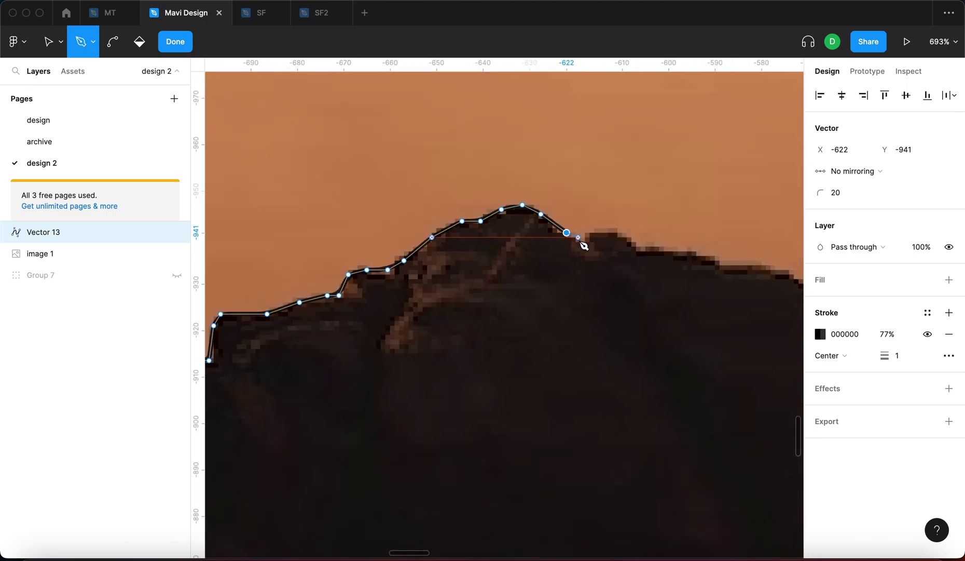
Step: Continue the path along the stepped slope beyond the peak, down to about X -487, Y -888.5
scroll(668, 252, right, 4)
click(517, 214)
click(701, 270)
click(718, 279)
scroll(741, 311, right, 4)
click(627, 287)
scroll(719, 340, right, 5)
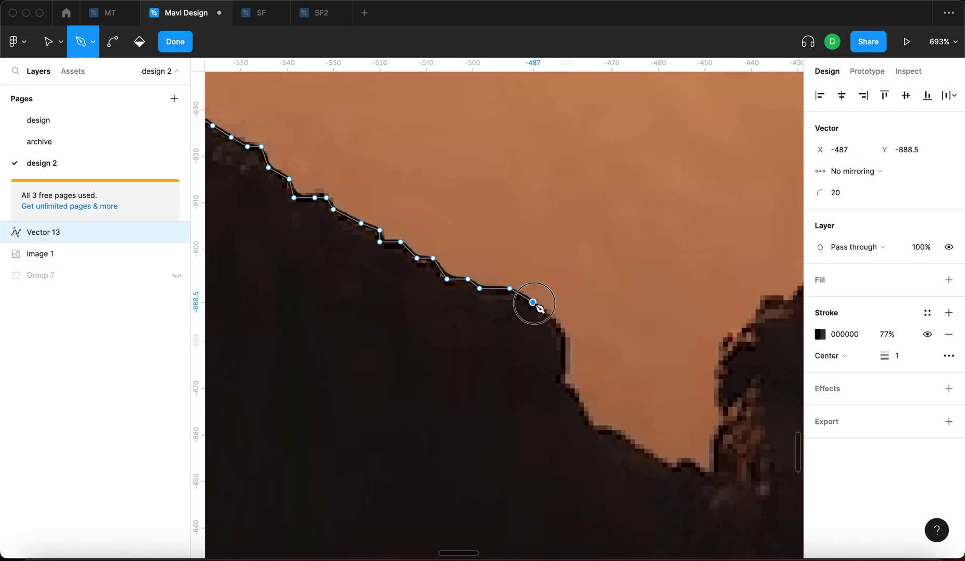
Step: Trace through the deep notch and over the boulder's crest to about X -403, Y -878
click(567, 393)
scroll(573, 387, down, 5)
scroll(574, 384, up, 5)
click(536, 349)
click(553, 349)
click(637, 161)
scroll(750, 176, right, 3)
click(639, 207)
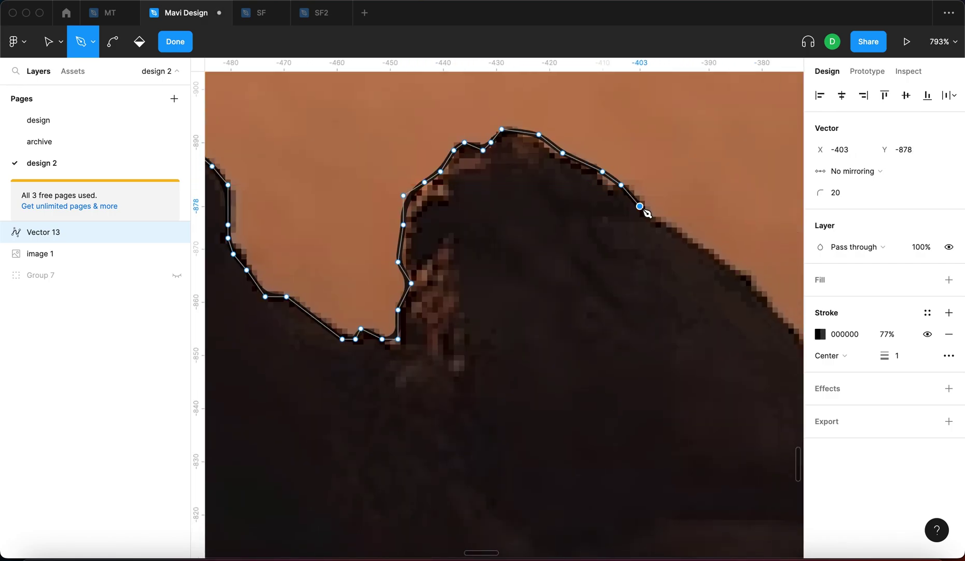
Step: Follow the boulder's far side and the steep drop below it to the low ledge at about X -238.5, Y -791
scroll(695, 249, right, 4)
click(578, 291)
scroll(737, 224, right, 6)
click(417, 255)
click(484, 262)
scroll(625, 317, down, 4)
click(579, 246)
scroll(662, 391, right, 4)
click(507, 291)
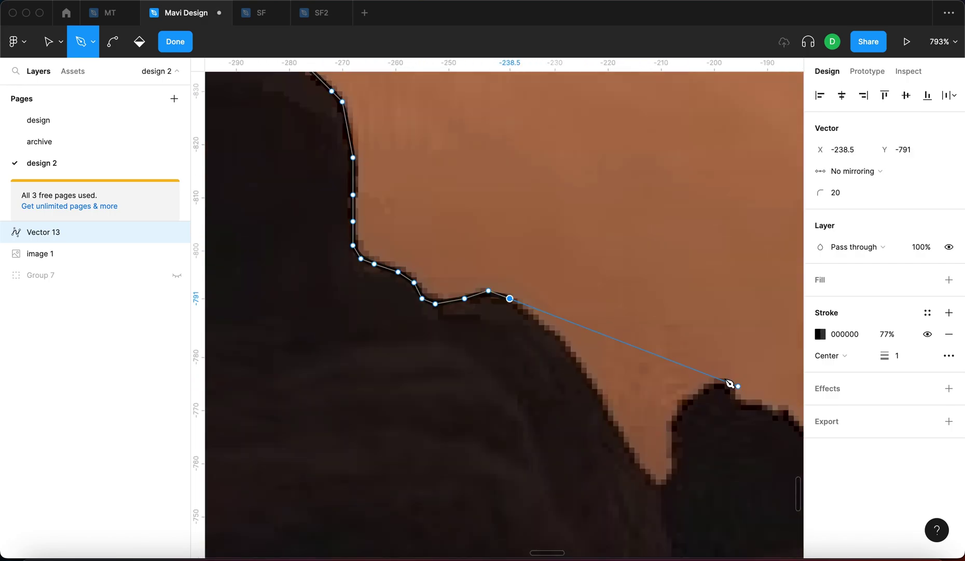
Step: Trace the remaining rocks past the last notch and down to the photo's lower edge at X 42.5, Y -651
click(659, 479)
scroll(672, 434, right, 4)
click(604, 380)
click(639, 420)
scroll(669, 436, right, 6)
click(453, 341)
click(532, 360)
click(769, 418)
scroll(779, 423, down, 5)
click(484, 323)
click(581, 534)
click(610, 532)
click(646, 528)
scroll(696, 543, right, 4)
click(564, 517)
click(732, 471)
Step: Add a point at the photo's lower-left corner (X -1261, Y -651), close the path at its starting point, and exit vector editing
scroll(733, 470, down, 10)
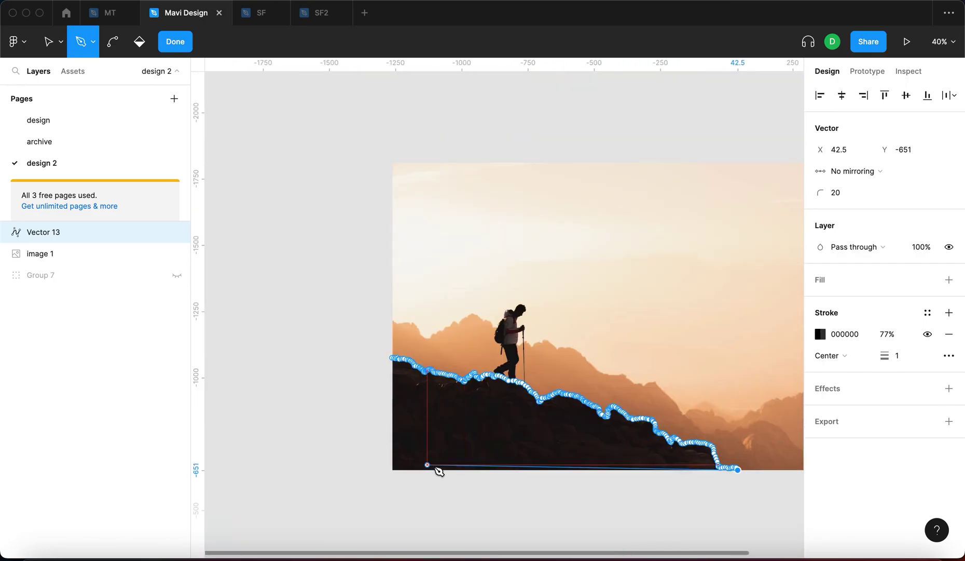
scroll(441, 470, up, 4)
scroll(511, 234, down, 3)
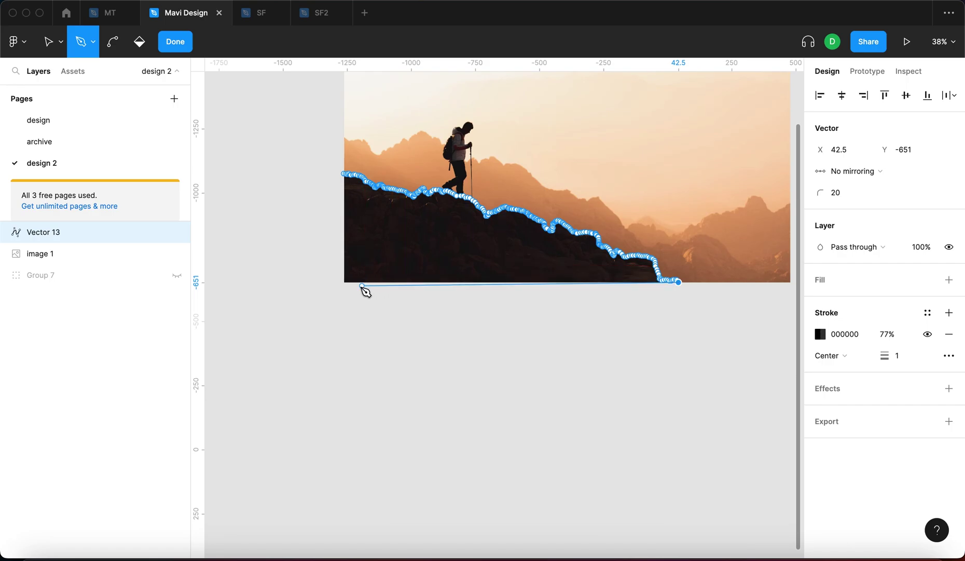
scroll(303, 281, up, 5)
scroll(316, 286, up, 1)
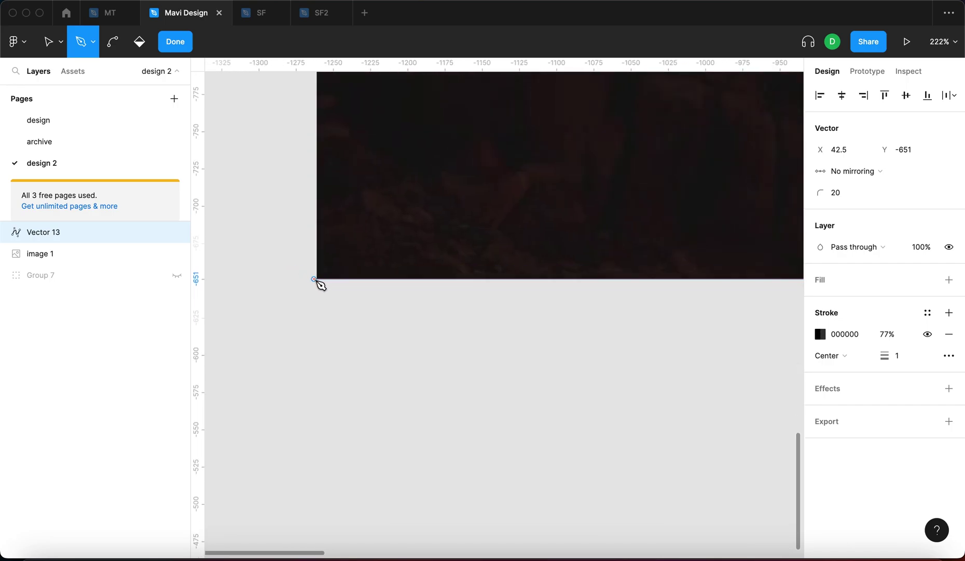
scroll(321, 283, up, 5)
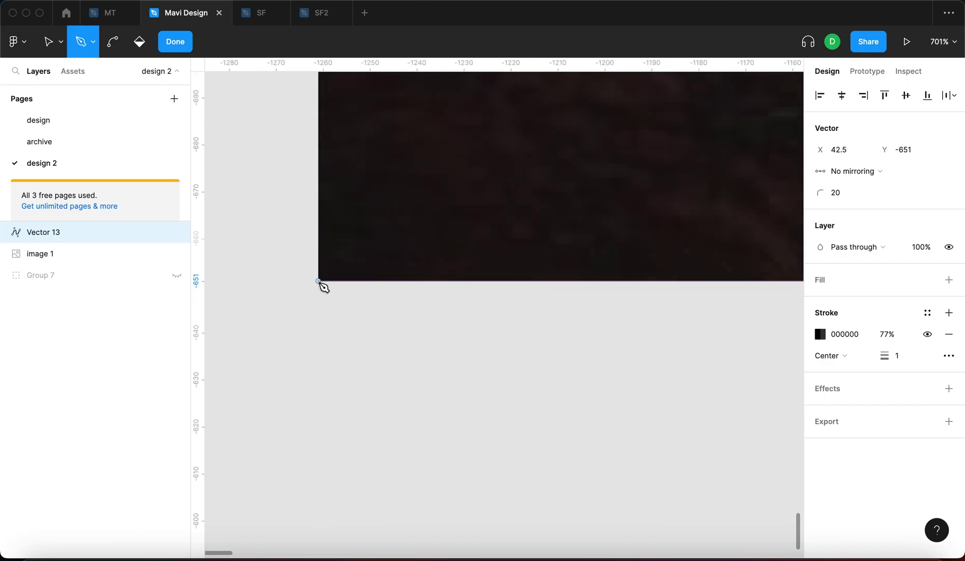
click(319, 282)
scroll(340, 200, down, 10)
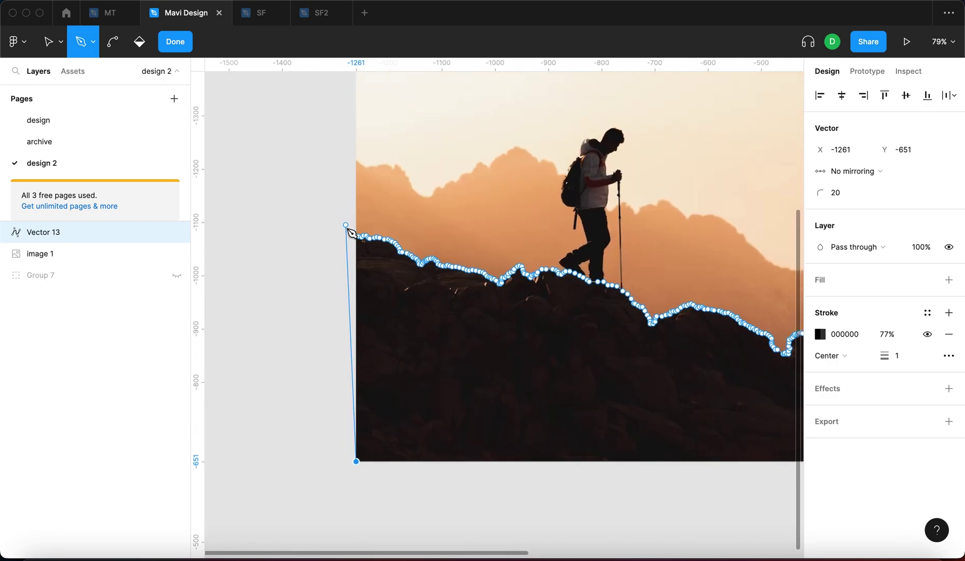
scroll(351, 233, up, 10)
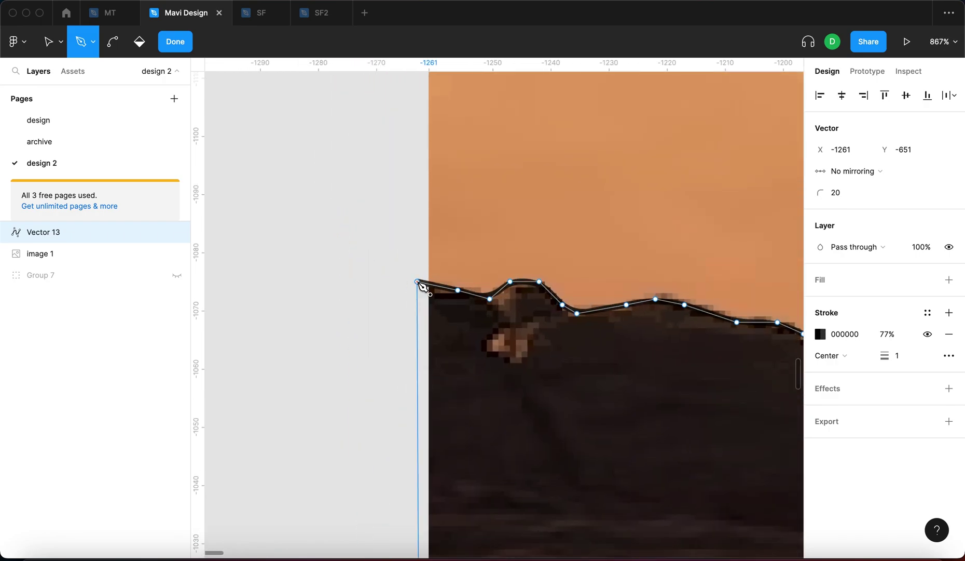
drag(417, 281, 397, 279)
scroll(381, 255, down, 10)
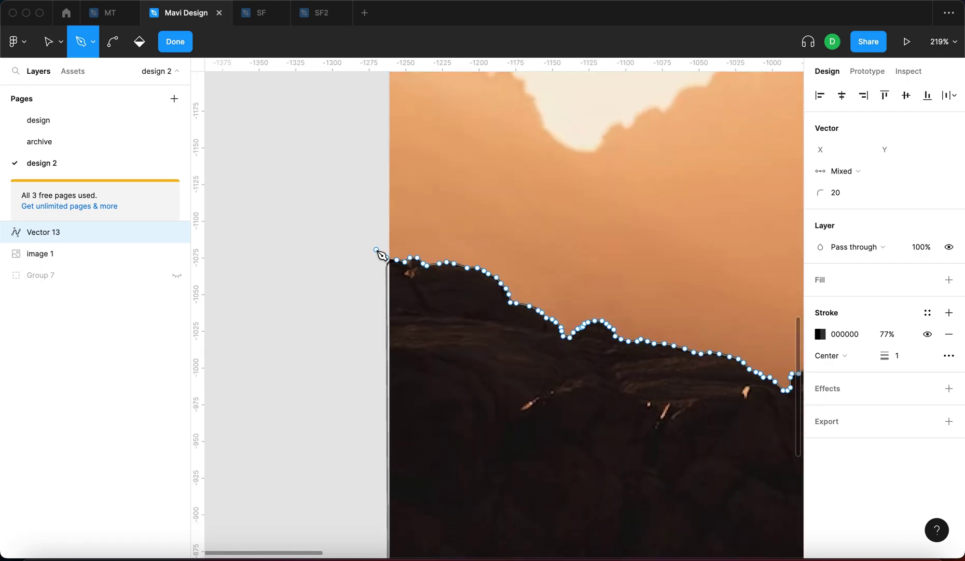
key(Return)
Step: Remove the traced shape's stroke and give it a solid FF0000 fill
scroll(381, 254, down, 5)
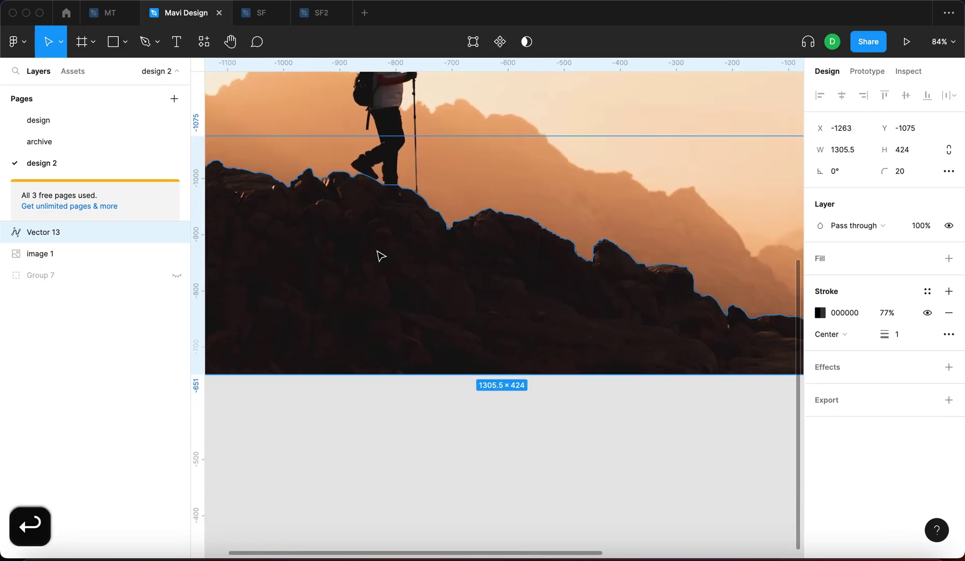
click(948, 314)
click(949, 259)
click(861, 283)
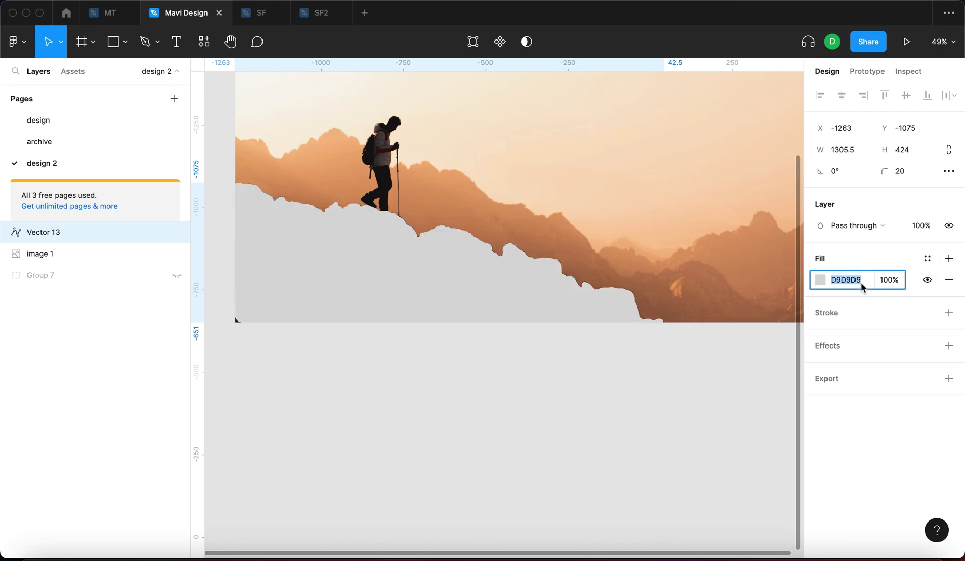
text(ff0000)
key(Return)
Step: Lower the red fill's opacity to 40% and deselect the shape
click(894, 285)
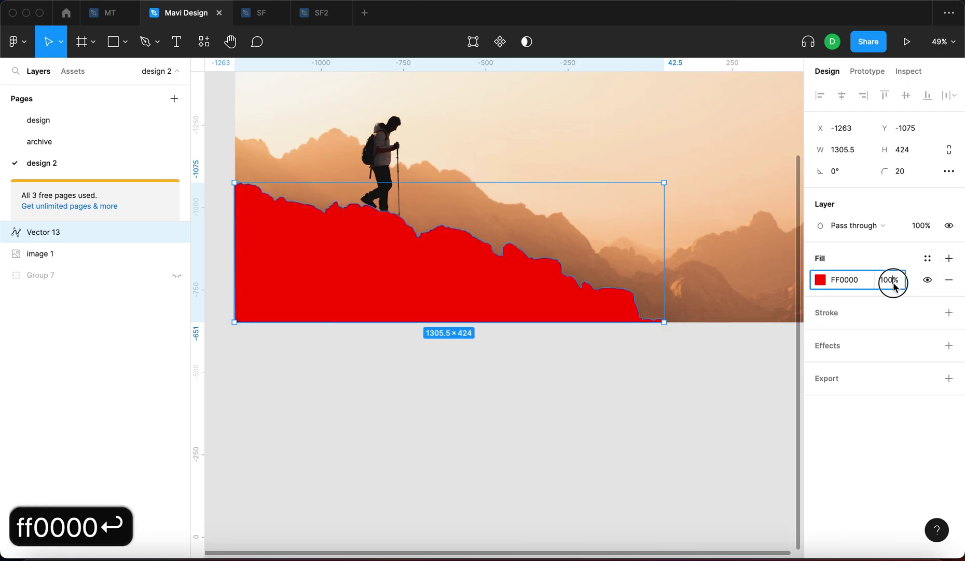
key(shift+Down)
key(shift+Down)
key(shift+Down)
key(shift+Down)
key(shift+Down)
key(shift+Down)
key(shift+Down)
key(shift+Up)
click(571, 353)
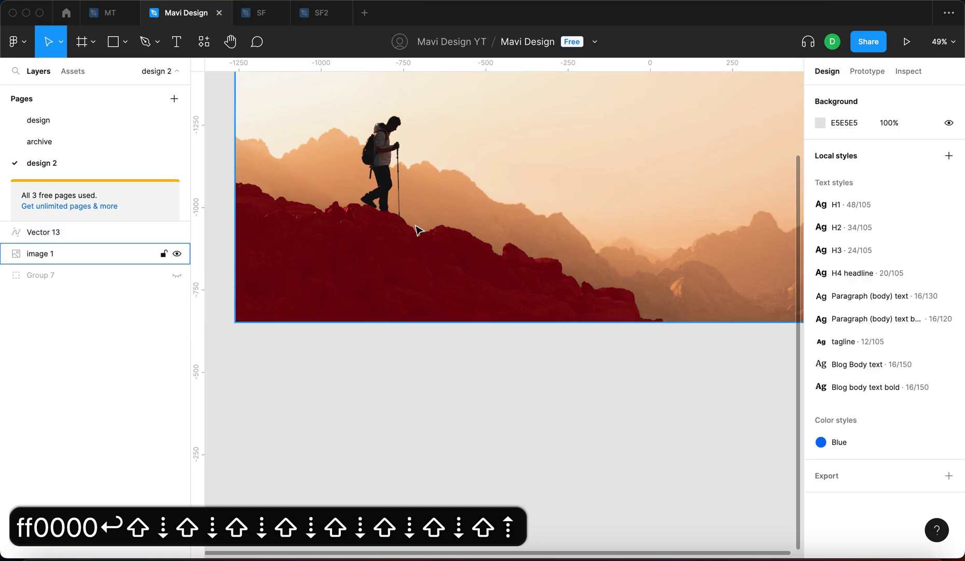
Step: Set the red rock shape's corner radius to 0 and deselect it
click(385, 254)
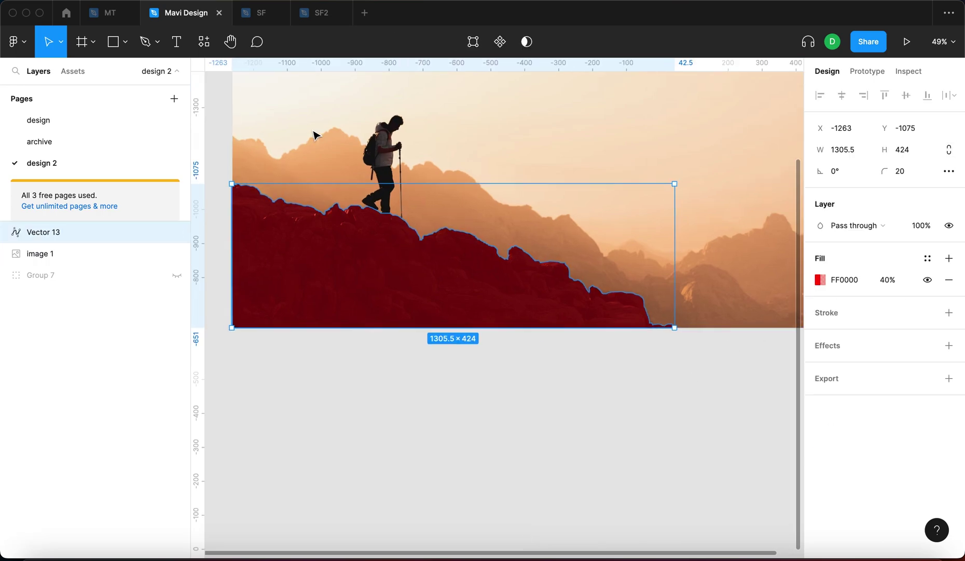
scroll(316, 136, up, 5)
click(912, 173)
key(shift+Down)
key(shift+Down)
key(shift+Down)
key(shift+Down)
key(shift+Down)
scroll(434, 312, up, 3)
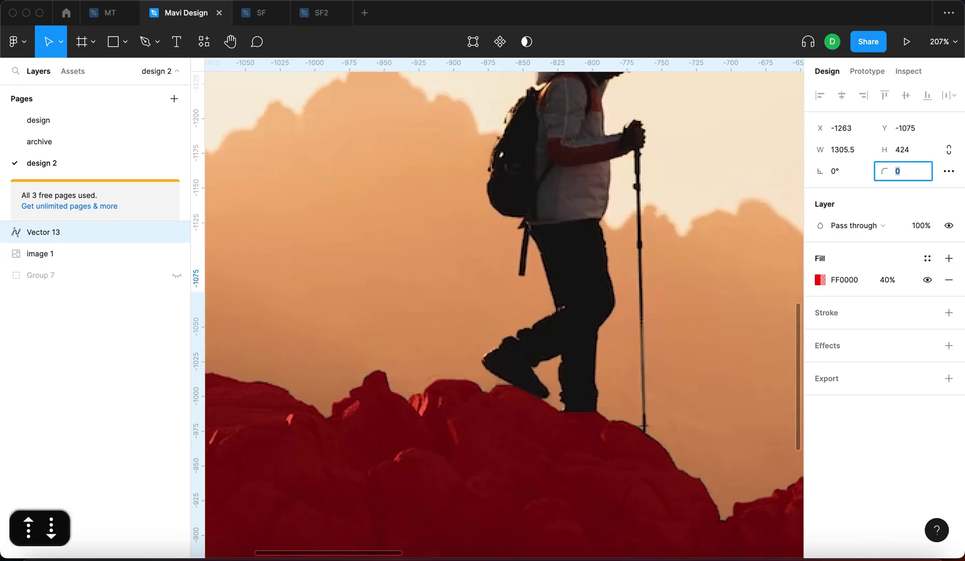
scroll(430, 313, down, 5)
key(Return)
scroll(427, 436, down, 4)
key(Escape)
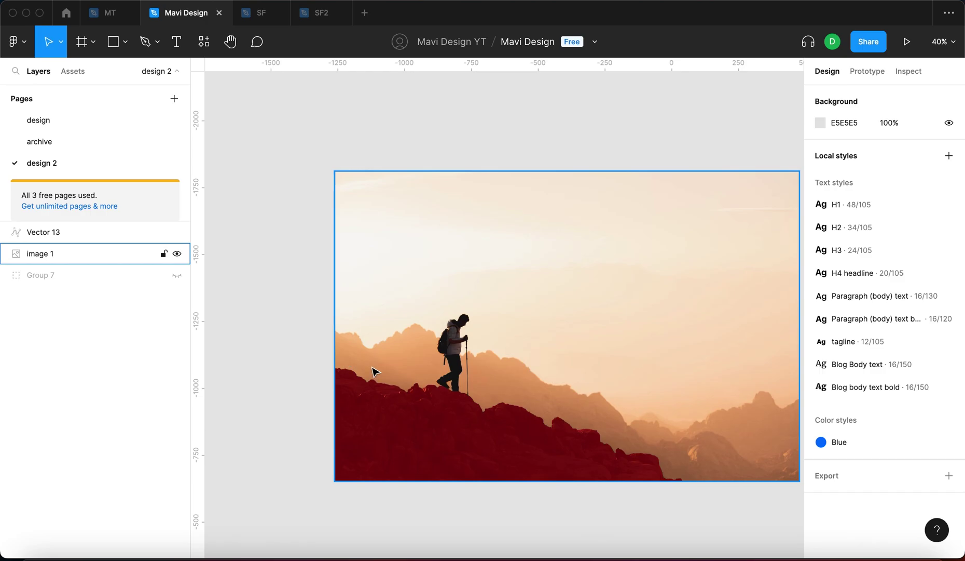
scroll(499, 369, up, 5)
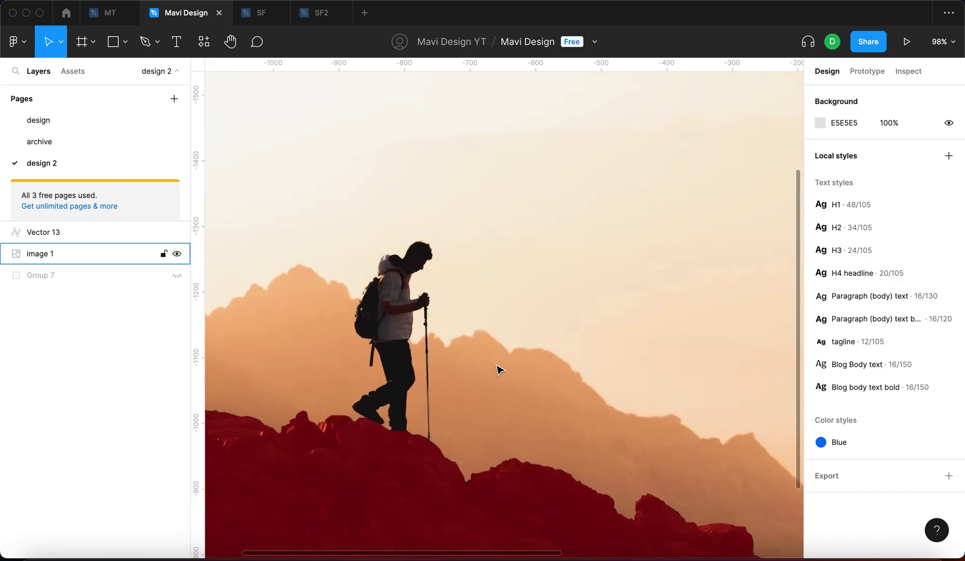
Step: Start a new Pen path where the hiker's rear boot meets the rocks, with a second point at X -861.5, Y -1011
scroll(437, 355, left, 2)
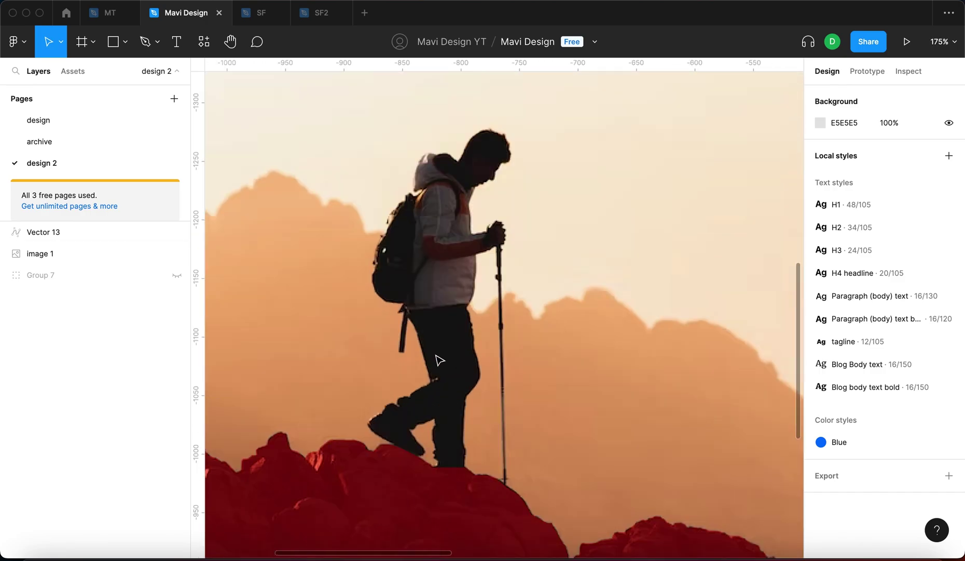
key(p)
scroll(384, 451, up, 3)
scroll(394, 452, up, 4)
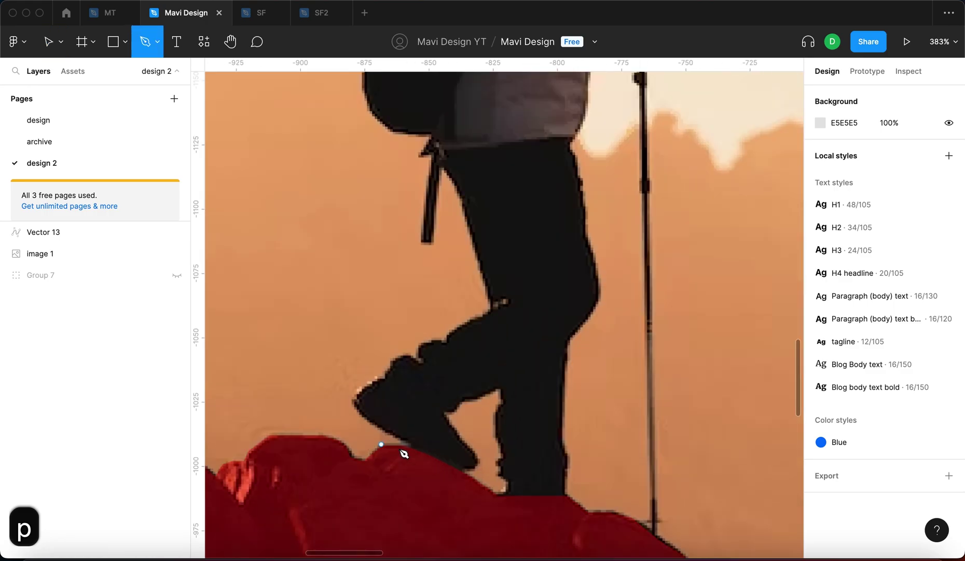
scroll(412, 448, down, 2)
scroll(413, 448, down, 6)
scroll(460, 491, down, 2)
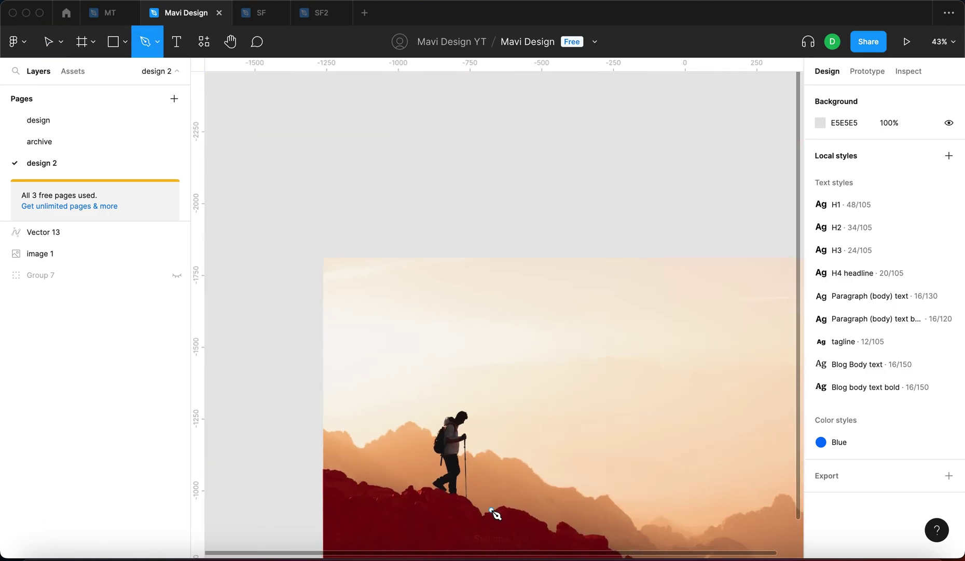
scroll(491, 512, down, 3)
scroll(420, 386, up, 5)
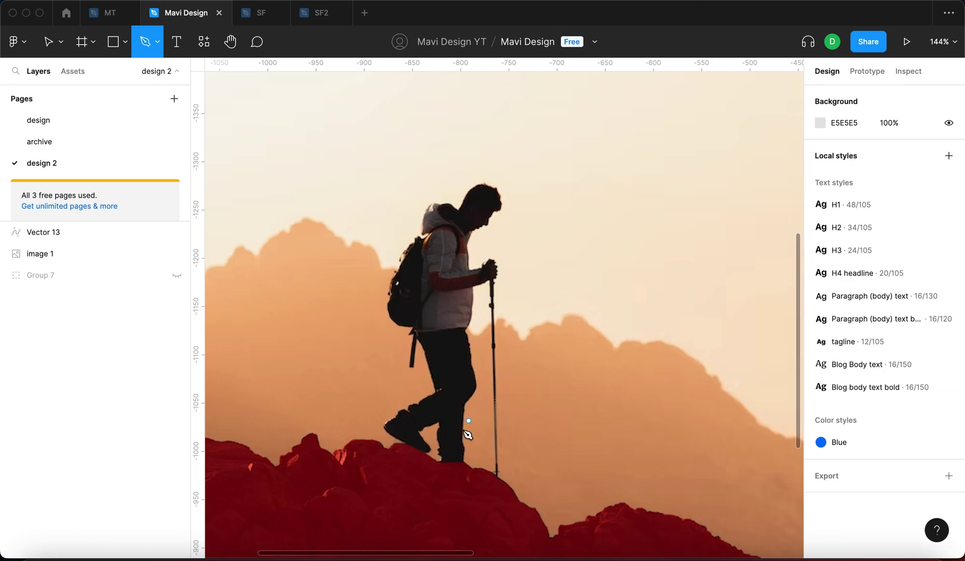
scroll(407, 456, up, 10)
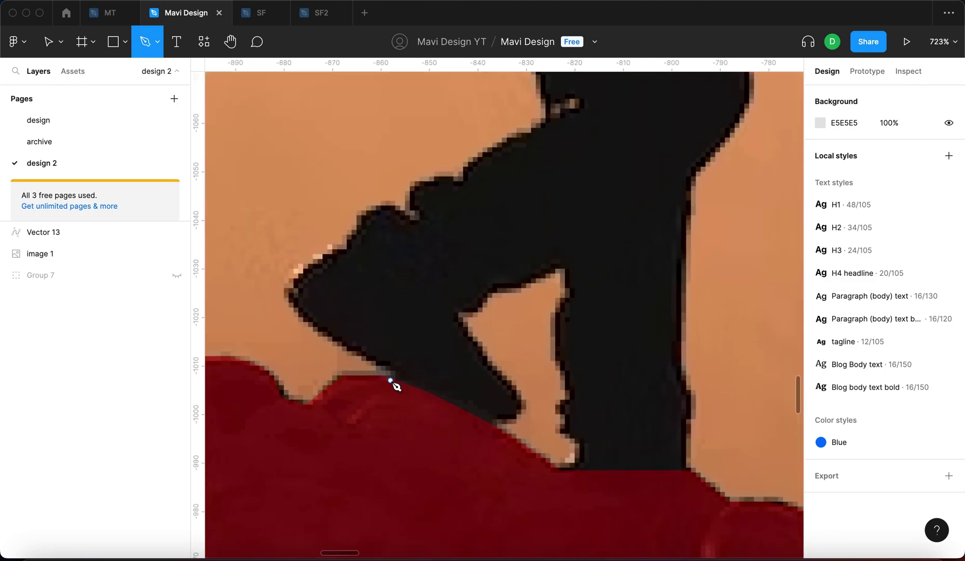
click(395, 380)
click(373, 360)
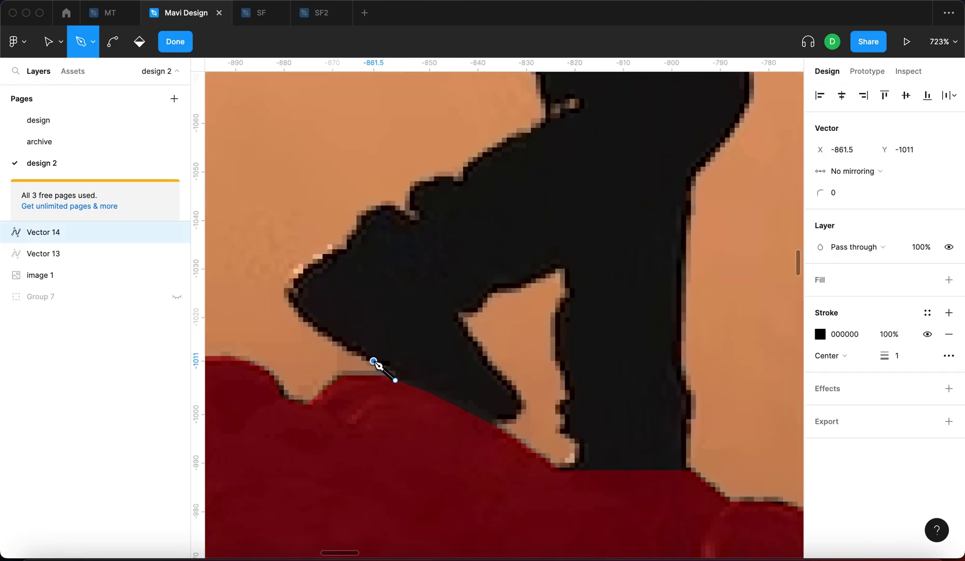
Step: Trace the sole, toe and heel of the rear boot up to the trouser cuff at X -854.5, Y -1042.5
click(328, 336)
click(303, 312)
click(290, 298)
click(298, 278)
click(328, 254)
click(344, 247)
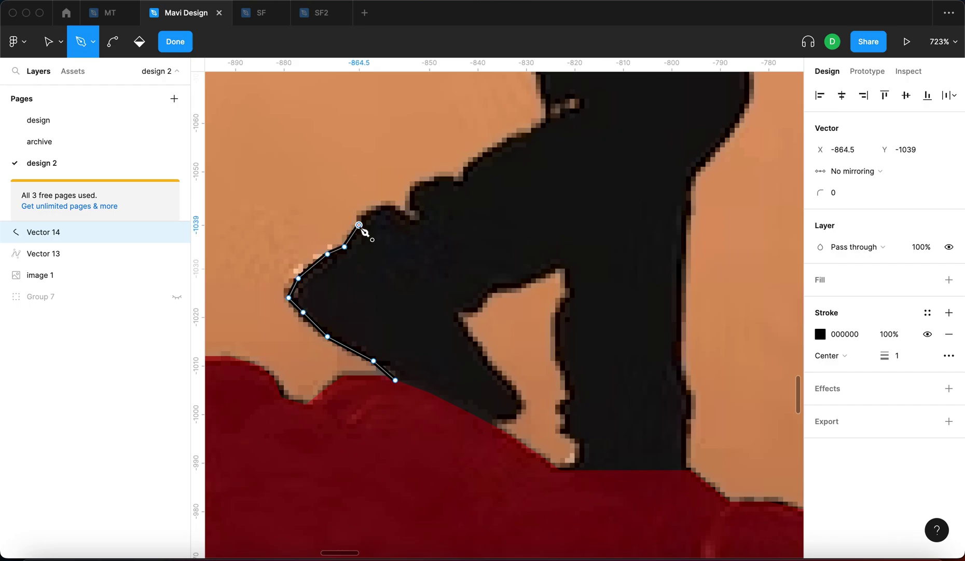
click(359, 224)
click(374, 207)
click(396, 202)
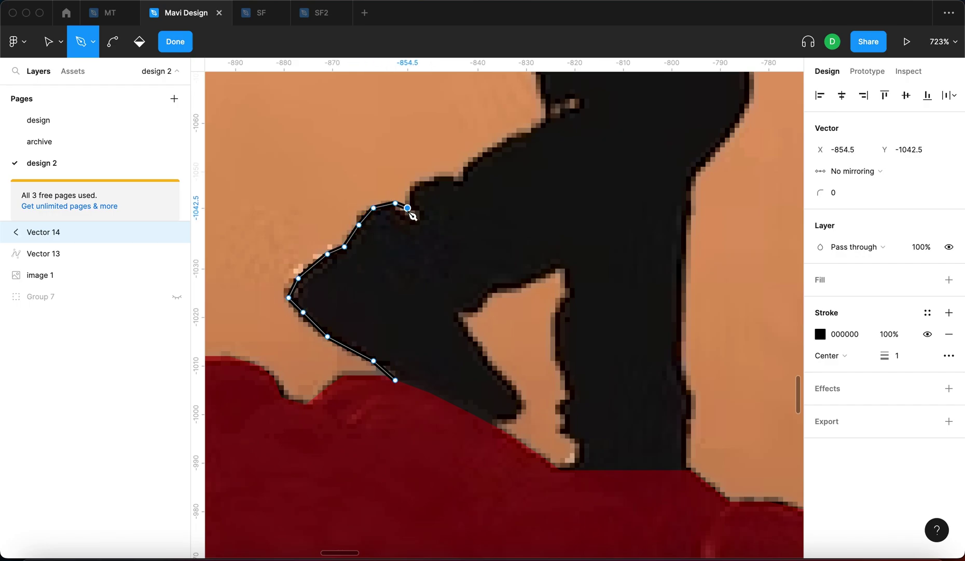
Step: Continue the path around the folds of the trouser cuff and along the back of the rear calf
scroll(429, 186, right, 3)
scroll(429, 186, up, 1)
click(346, 214)
click(368, 214)
click(385, 217)
click(385, 202)
click(417, 183)
Step: Trace up the back of the thigh, around the hanging strap and onto the backpack's underside at X -855.5, Y -1129
scroll(418, 184, up, 4)
click(460, 349)
click(475, 337)
scroll(478, 336, up, 2)
click(494, 347)
click(467, 256)
click(457, 222)
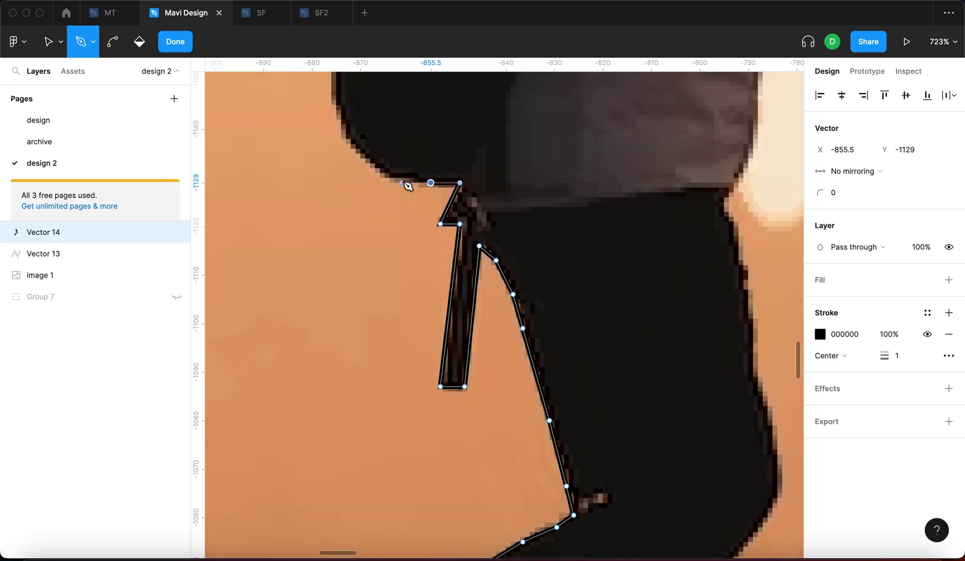
Step: Trace the backpack's outer edge up to its top beside the hood and remove the misplaced last points
scroll(395, 188, up, 4)
click(477, 164)
scroll(484, 159, up, 2)
key(BackSpace)
key(BackSpace)
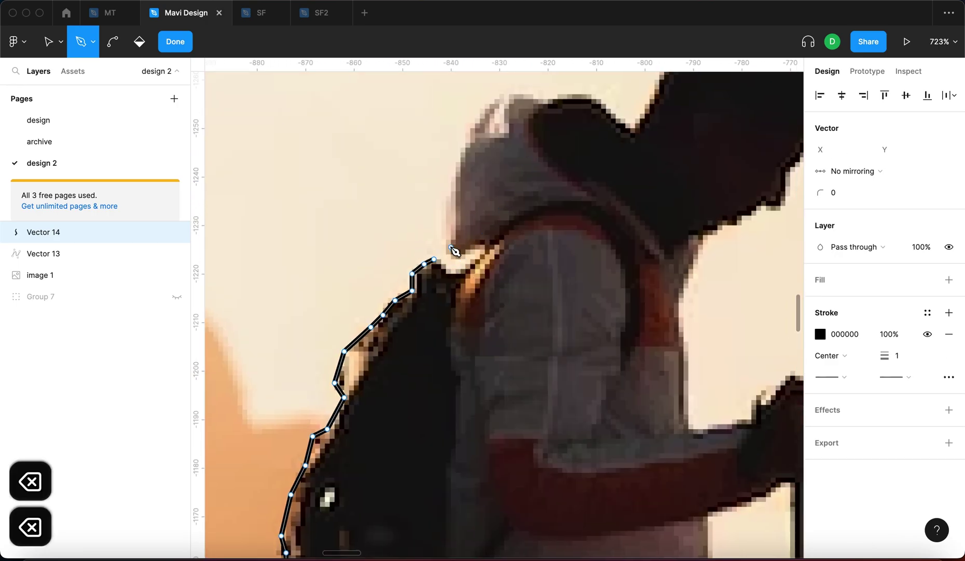
Step: Trace around the hood, the nape and the top of the head to the face at X -759.5, Y -1261.5
click(444, 245)
click(448, 200)
click(459, 160)
click(470, 133)
click(482, 113)
click(497, 96)
click(521, 94)
click(550, 93)
click(579, 94)
click(597, 96)
click(622, 123)
click(631, 130)
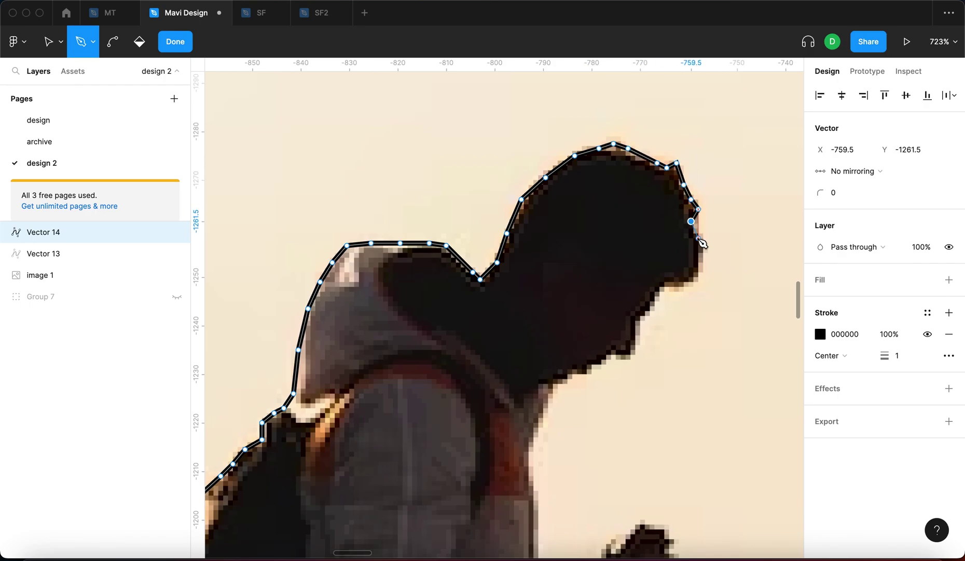
Step: Trace the chin and neck and continue down the chest to the top of the forearm at X -791, Y -1191
click(628, 357)
click(614, 350)
click(602, 359)
click(589, 366)
click(589, 377)
click(570, 376)
click(558, 381)
click(545, 403)
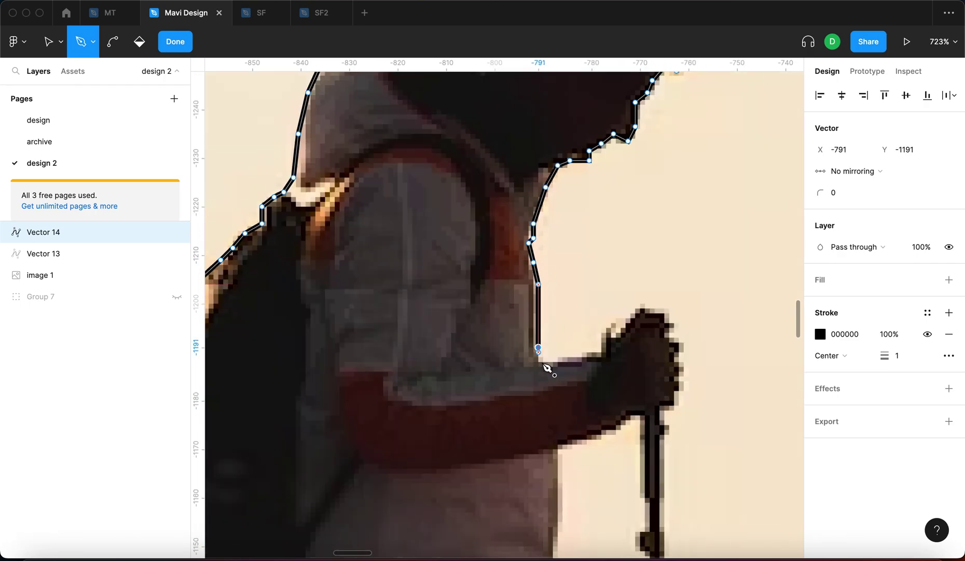
Step: Trace along the top of the forearm and around the fist to the front edge of the trekking pole
click(629, 318)
click(643, 306)
click(653, 306)
click(668, 313)
click(677, 326)
click(676, 331)
click(677, 343)
scroll(677, 347, up, 2)
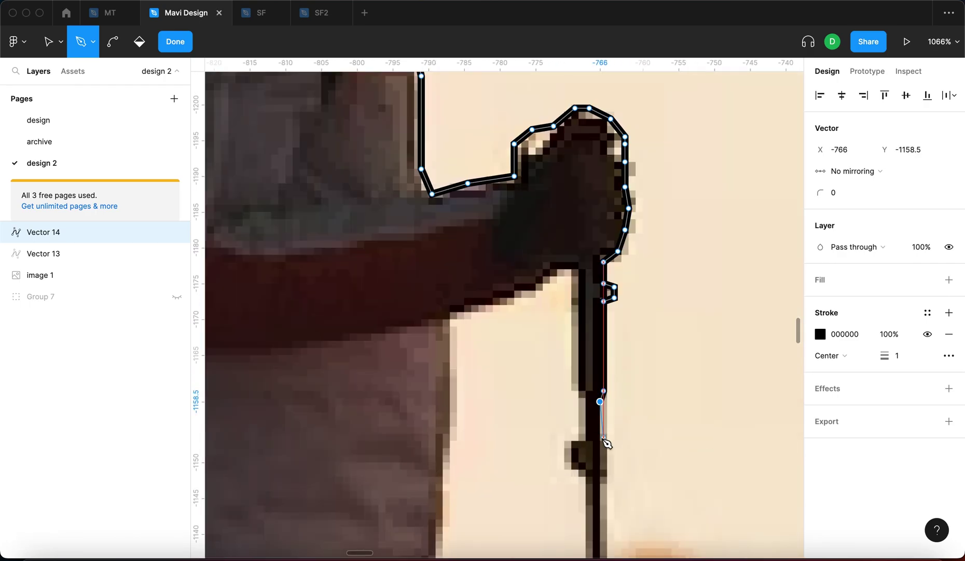
Step: Continue the path down the front edge of the trekking pole to X -764, Y -1106
click(604, 437)
scroll(603, 437, down, 3)
click(583, 345)
scroll(599, 382, down, 5)
click(569, 282)
scroll(571, 353, down, 8)
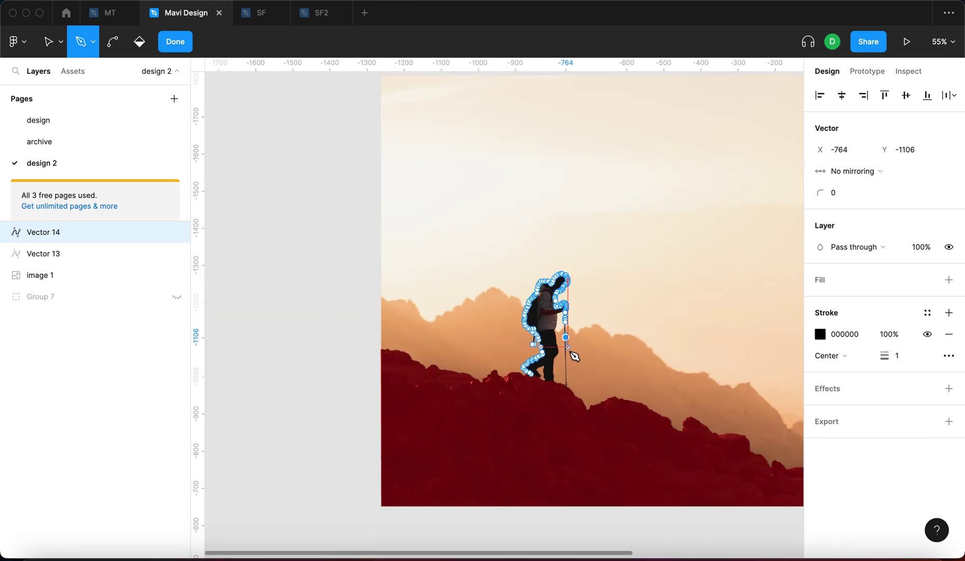
Step: Trace the lower front edge of the pole down to its base in the rocks at X -761, Y -970.5
scroll(571, 353, up, 6)
click(543, 221)
click(549, 359)
scroll(549, 360, down, 3)
click(550, 358)
key(super+z)
click(550, 379)
click(552, 418)
click(551, 451)
scroll(470, 434, down, 5)
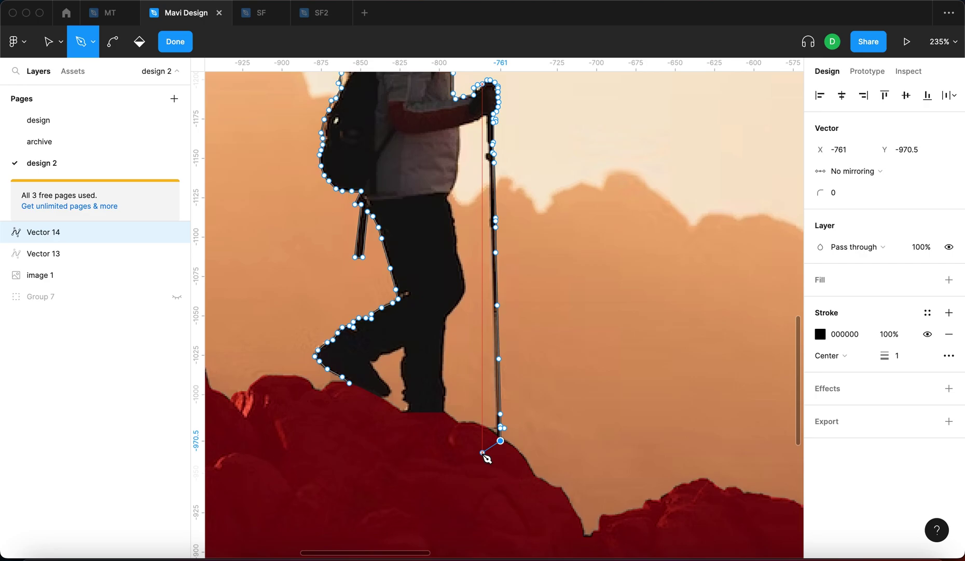
Step: Trace across the pole's tip and around its small basket to the rear edge at X -763.5, Y -979.5
scroll(478, 447, up, 5)
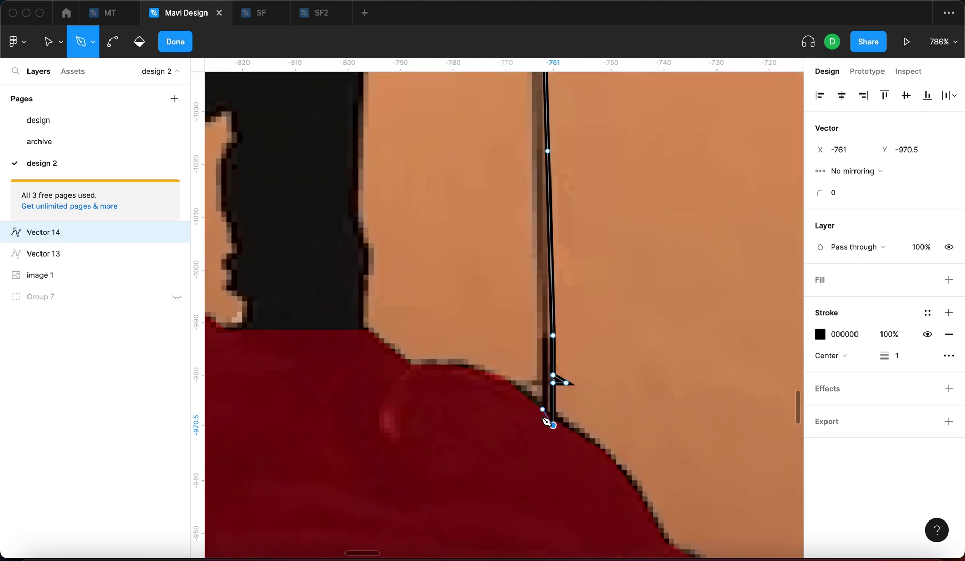
scroll(546, 420, up, 3)
click(540, 364)
click(521, 350)
click(539, 350)
scroll(538, 349, down, 5)
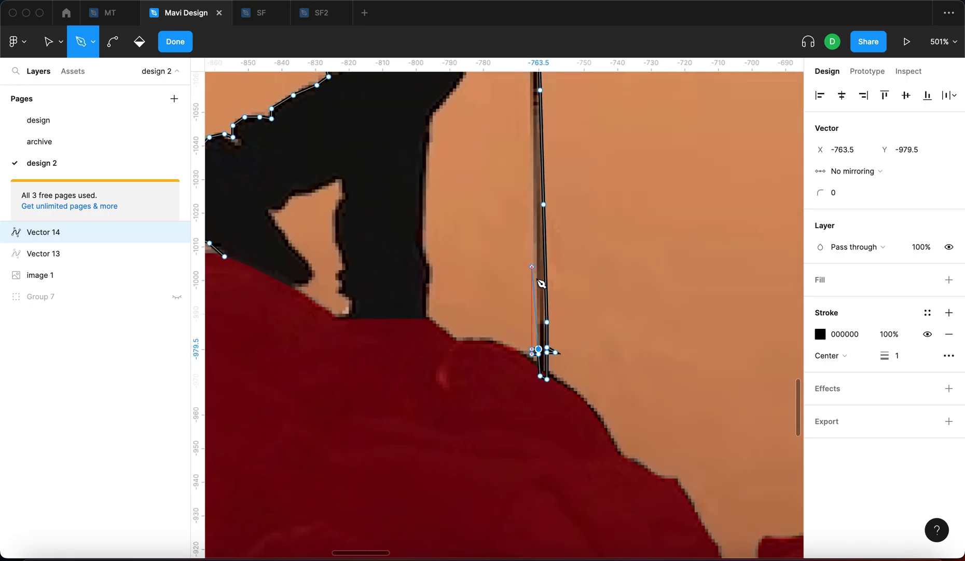
Step: Trace up the rear edge of the pole and around its lower joint to X -767, Y -1112.5
scroll(542, 286, up, 4)
click(543, 288)
scroll(539, 288, up, 5)
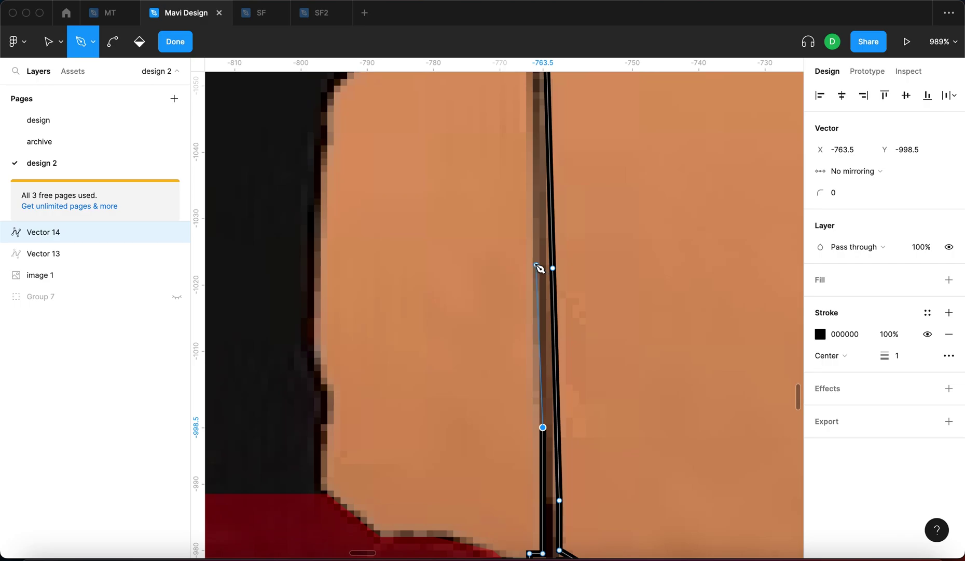
click(539, 268)
scroll(540, 268, down, 5)
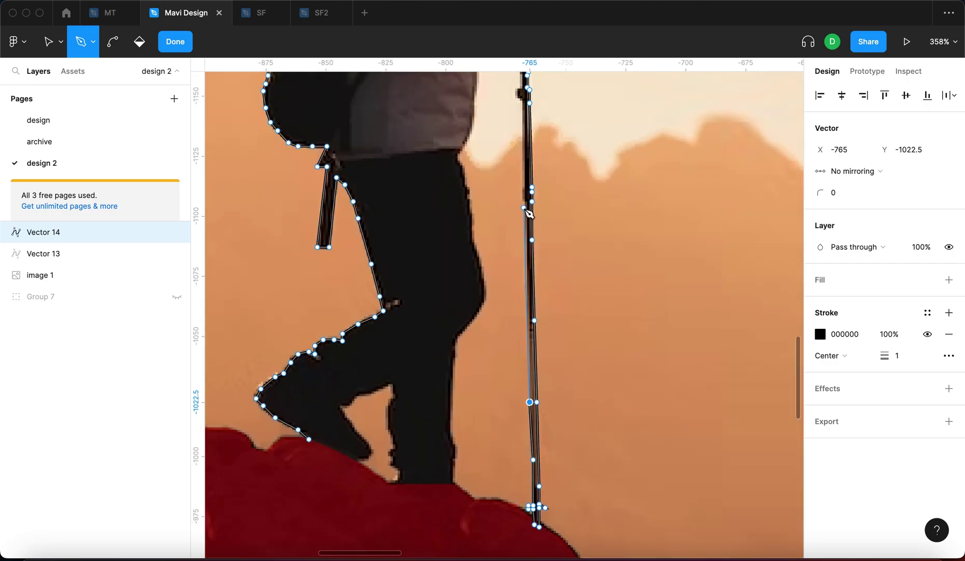
scroll(528, 210, up, 5)
click(530, 190)
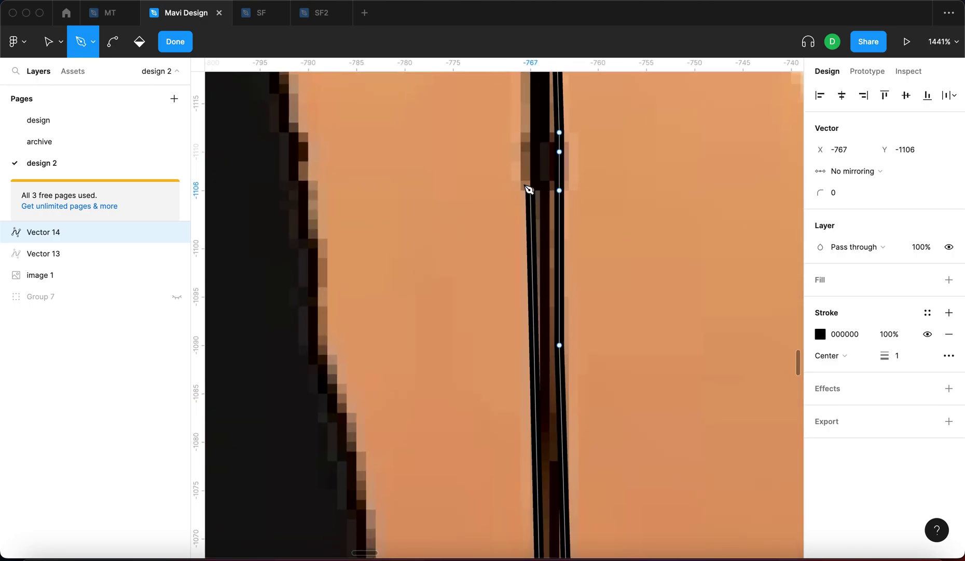
click(520, 133)
click(530, 127)
Step: Trace the pole's upper rear edge, the underside of the forearm and the jacket front to X -789.5, Y -1133.5
scroll(530, 155, up, 5)
scroll(533, 259, down, 4)
scroll(529, 208, up, 4)
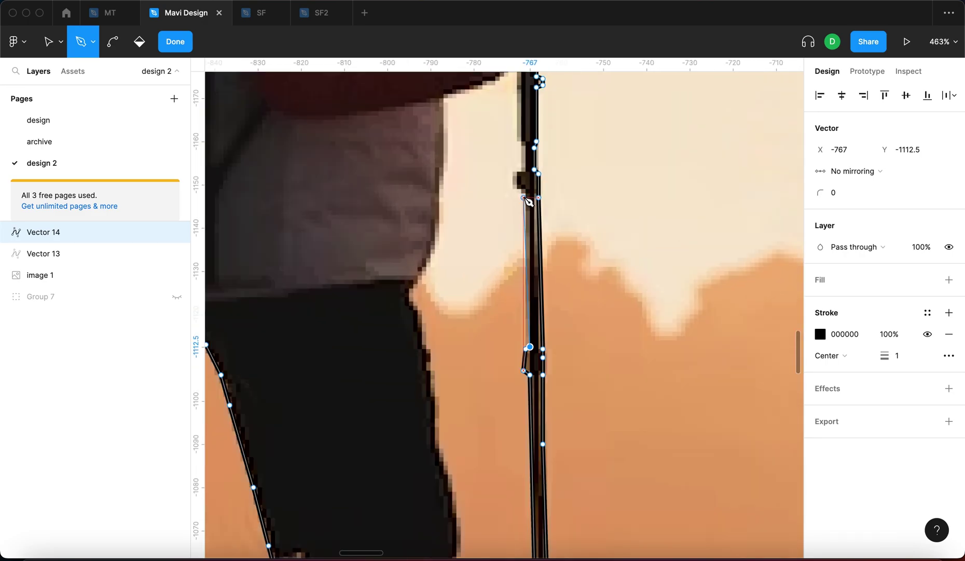
click(527, 191)
click(510, 184)
click(509, 156)
scroll(525, 157, down, 3)
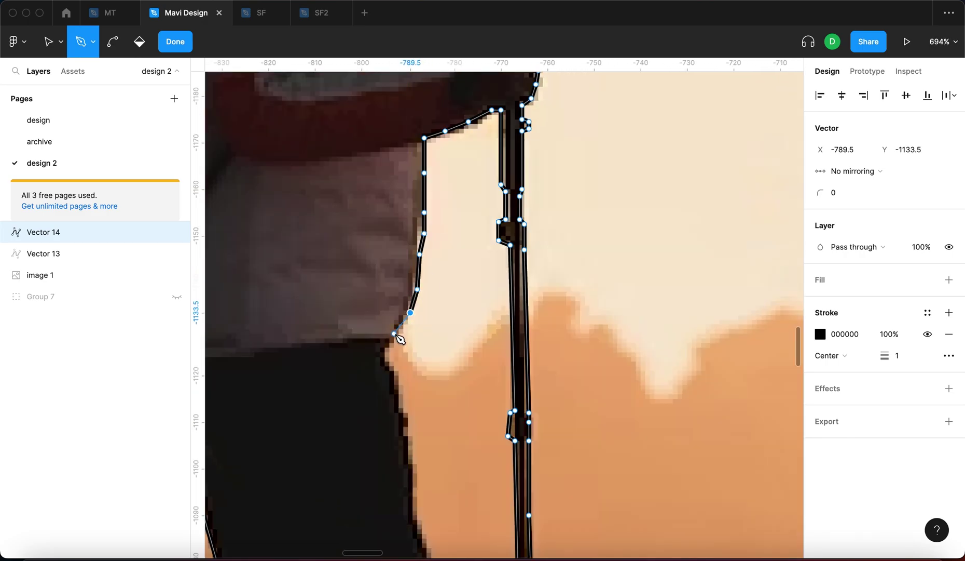
Step: Trace from the jacket hem down the front of the thigh and around the knee
click(394, 333)
click(394, 373)
scroll(396, 371, down, 2)
click(409, 371)
click(416, 406)
scroll(423, 448, down, 6)
click(459, 287)
Step: Trace the front shin and foot and the gap between the legs, close the path at the rear boot, and exit vector editing
scroll(430, 338, down, 4)
click(425, 208)
click(426, 262)
click(425, 292)
click(434, 313)
click(435, 334)
click(425, 339)
click(434, 401)
click(299, 394)
click(311, 371)
scroll(318, 313, down, 10)
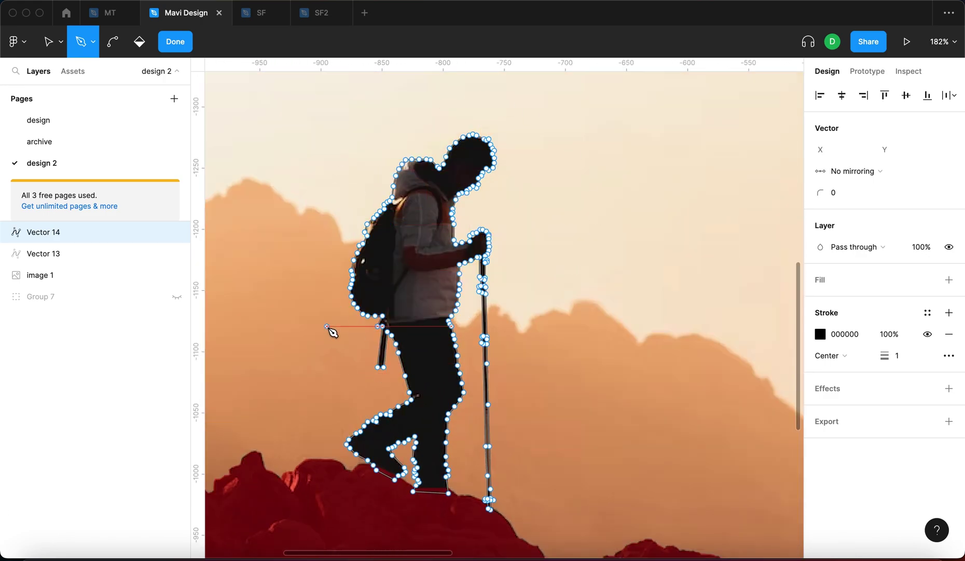
key(Return)
Step: Remove the hiker shape's stroke and give it a solid FF0000 fill
click(949, 312)
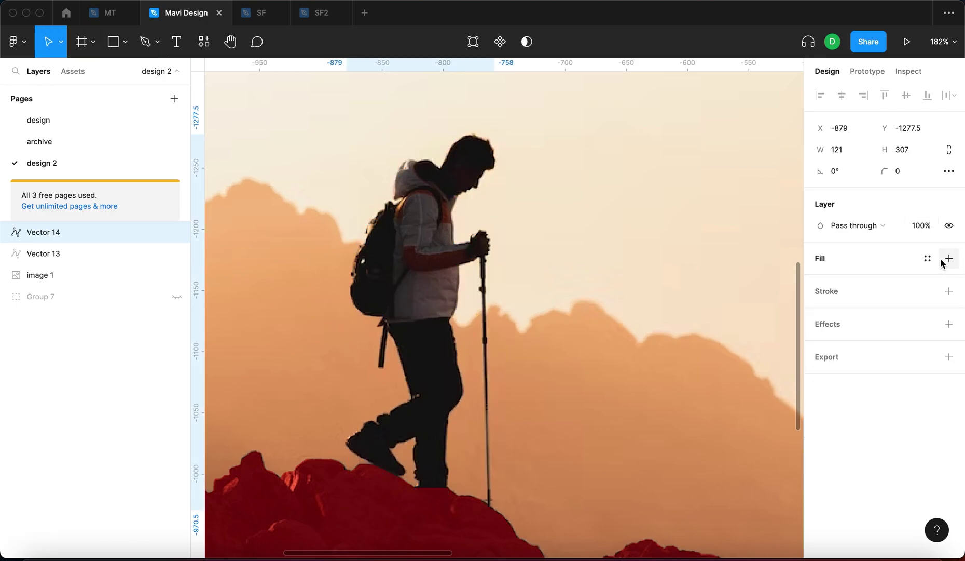
click(948, 258)
text(ff9D9)
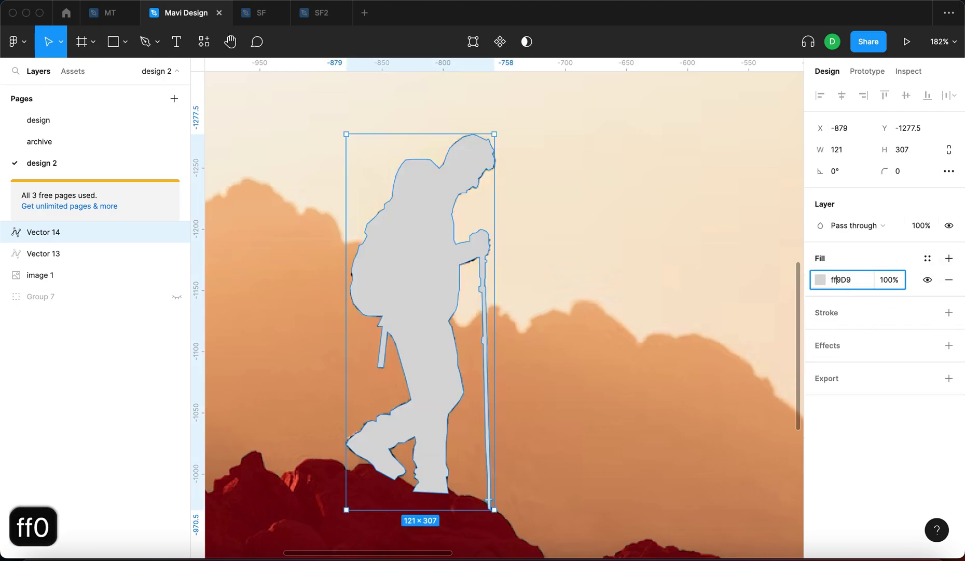
key(super+a)
text(ff0000)
key(Return)
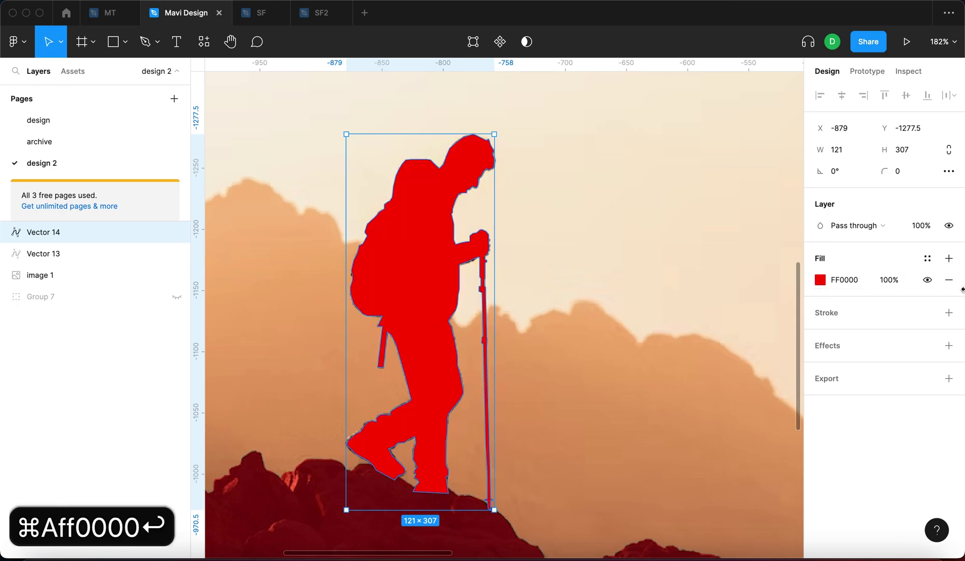
Step: Lower the opacity of the hiker shape's red fill to 70%
click(892, 281)
key(shift+Down)
key(shift+Down)
key(shift+Down)
key(shift+Down)
key(shift+Down)
key(shift+Up)
key(shift+Up)
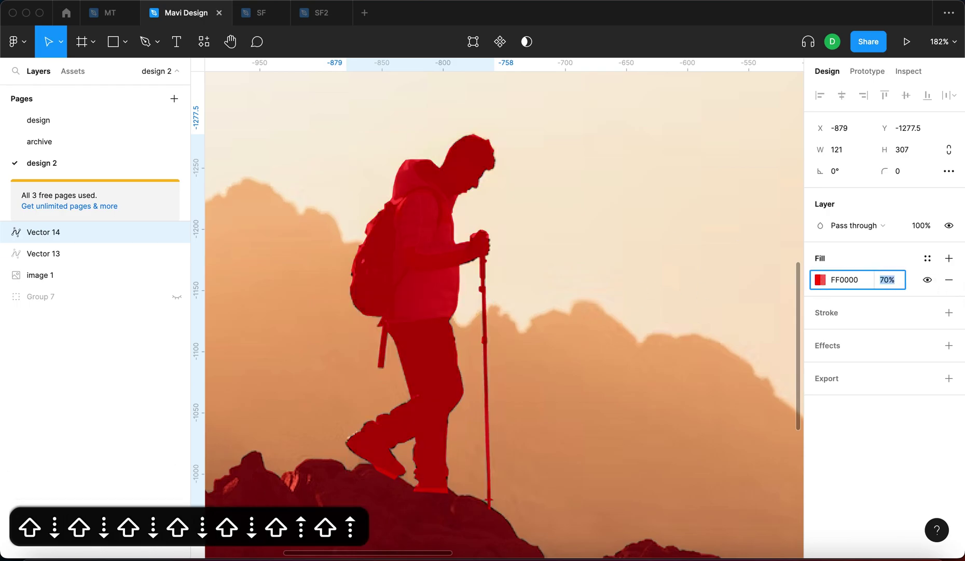
scroll(668, 234, down, 5)
scroll(319, 224, up, 3)
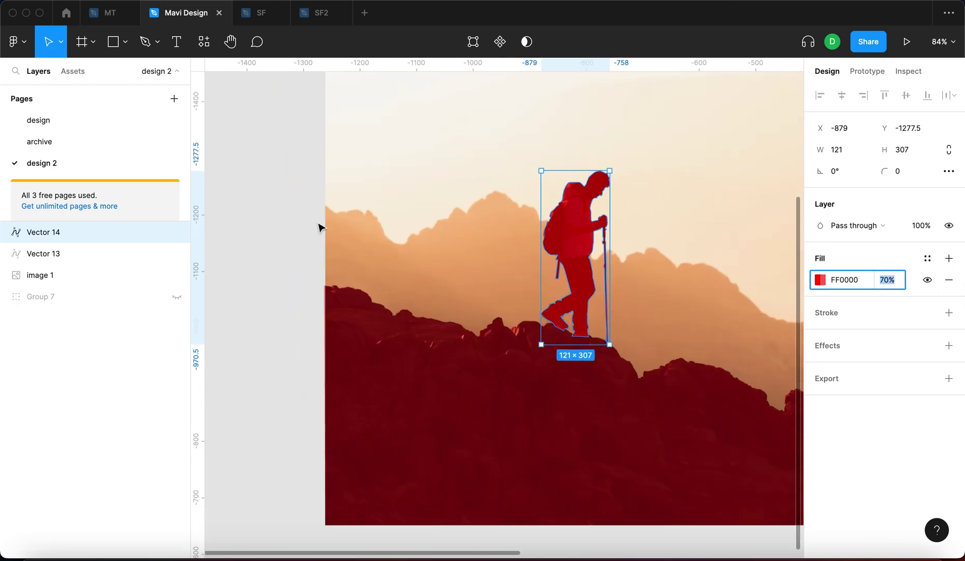
key(Escape)
Step: Duplicate the hiker and rock shapes together onto the empty canvas beside the photo, with the rock copy at X -2617, Y -1075
click(573, 255)
scroll(573, 255, down, 6)
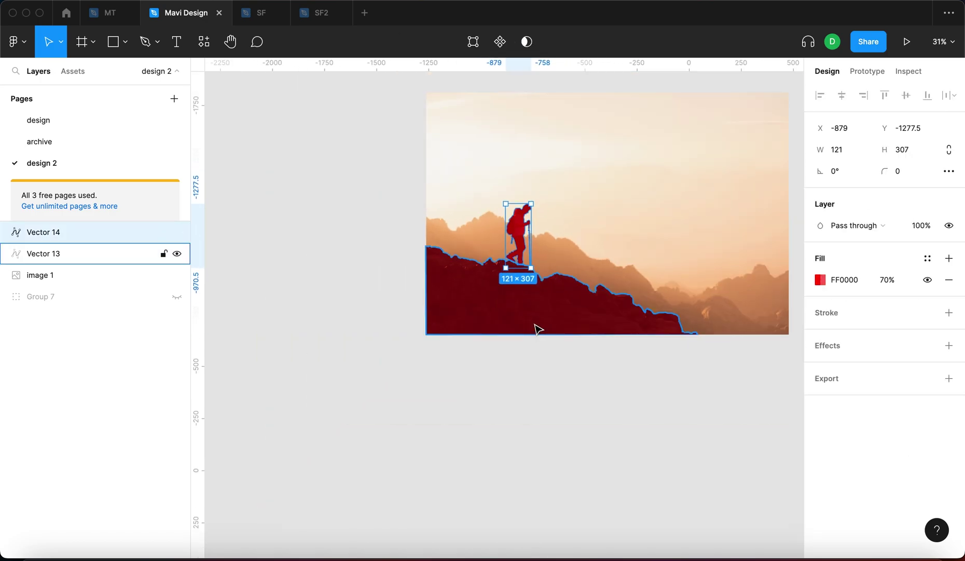
shift+click(581, 322)
drag(602, 327, 319, 343)
click(337, 182)
Step: Examine the copied hiker and rock shapes and compare them with the originals over the photo
scroll(387, 306, up, 3)
scroll(388, 254, up, 5)
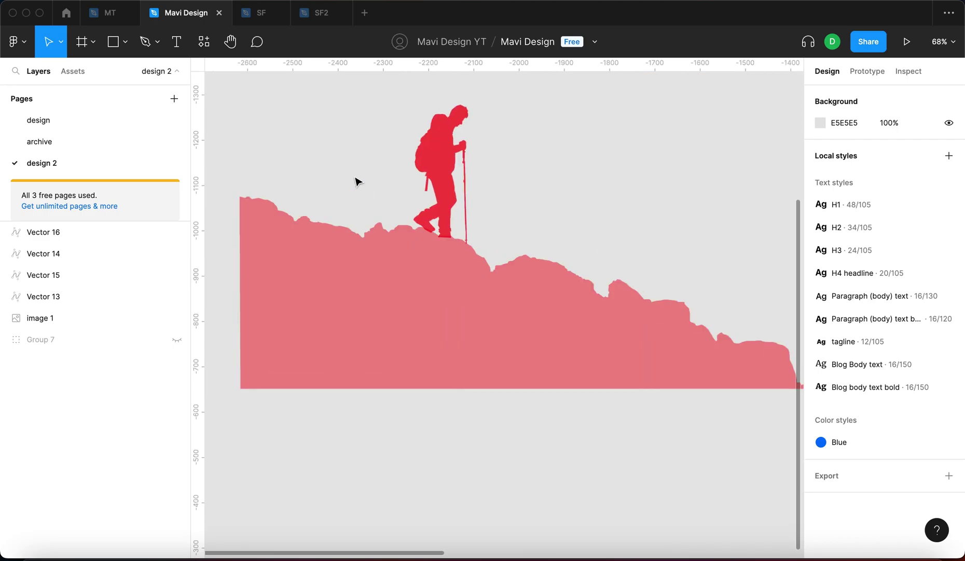
scroll(598, 183, down, 2)
scroll(530, 129, up, 4)
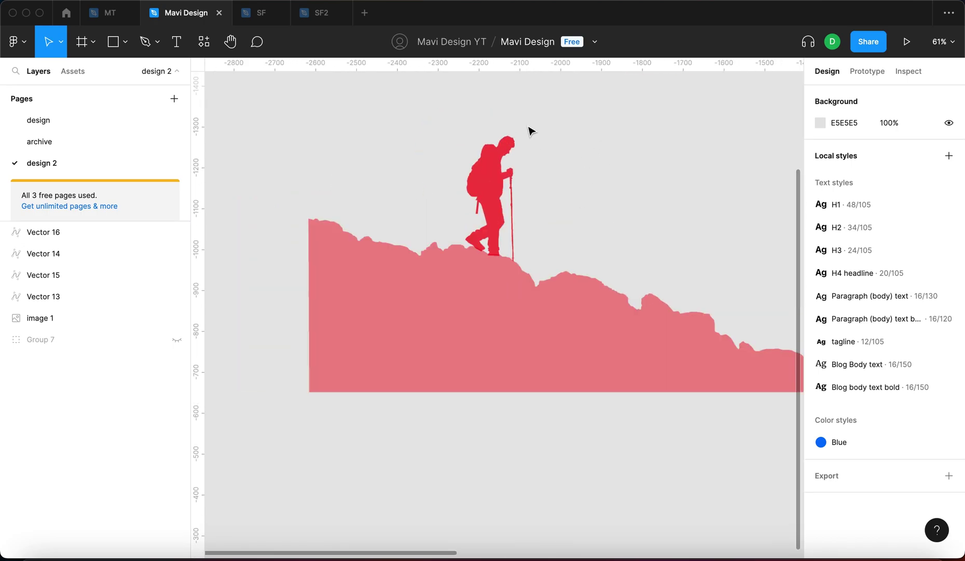
click(488, 207)
scroll(468, 297, down, 5)
click(448, 362)
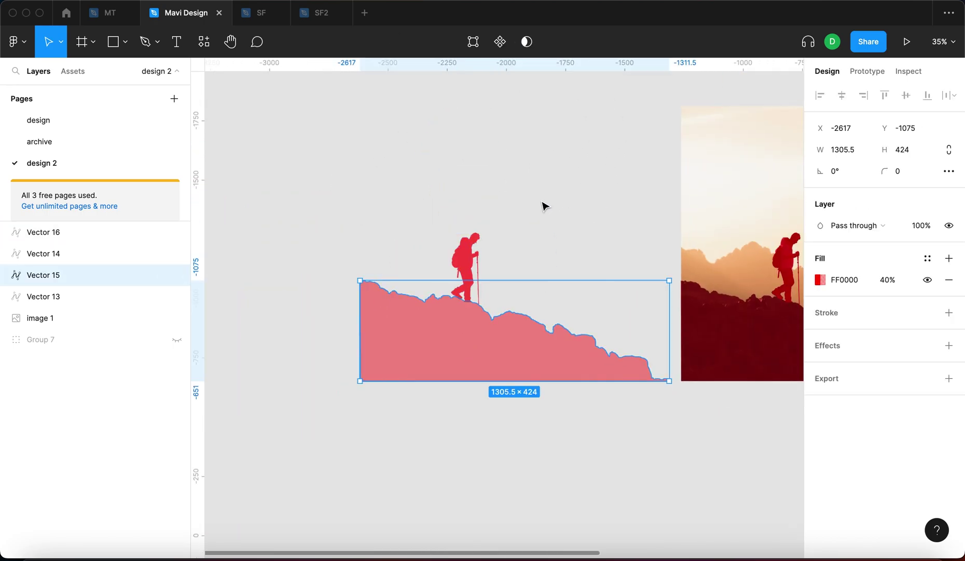
click(543, 204)
scroll(542, 204, right, 5)
click(568, 332)
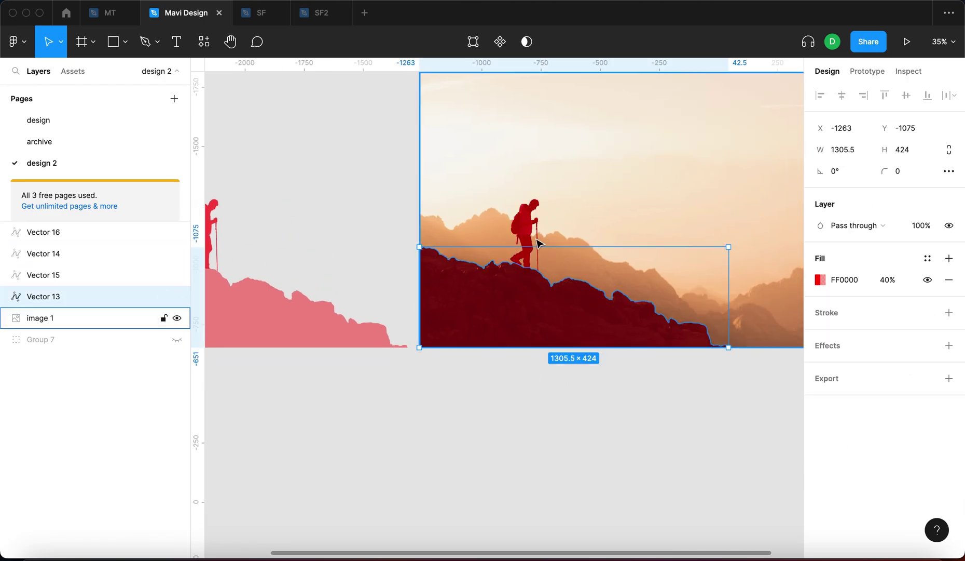
click(527, 239)
scroll(366, 172, left, 5)
drag(441, 445, 237, 164)
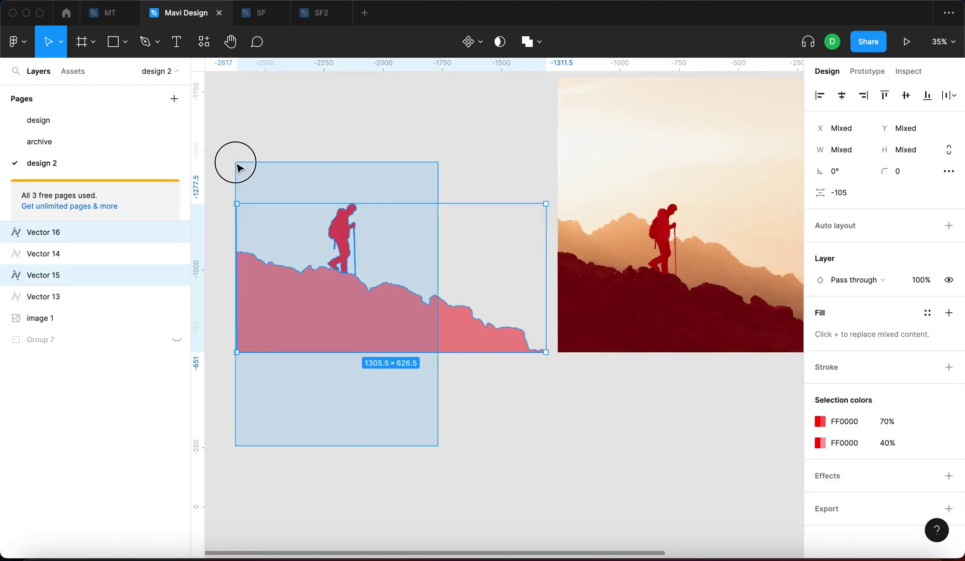
click(480, 156)
Step: Unite the hiker and rock shapes over the photo into a single boolean shape
scroll(447, 303, right, 8)
scroll(448, 303, up, 5)
click(423, 234)
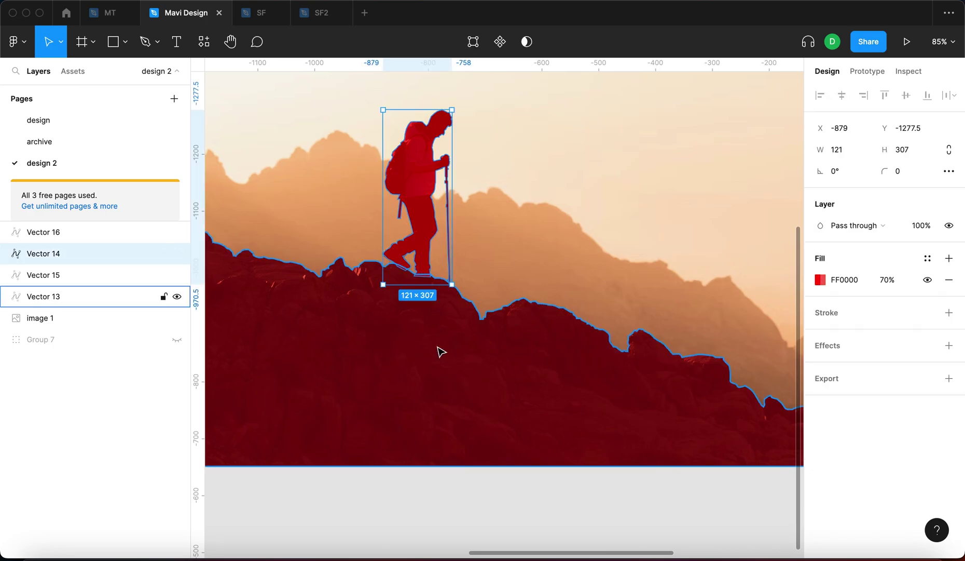
shift+click(644, 322)
scroll(631, 318, up, 1)
scroll(616, 313, down, 4)
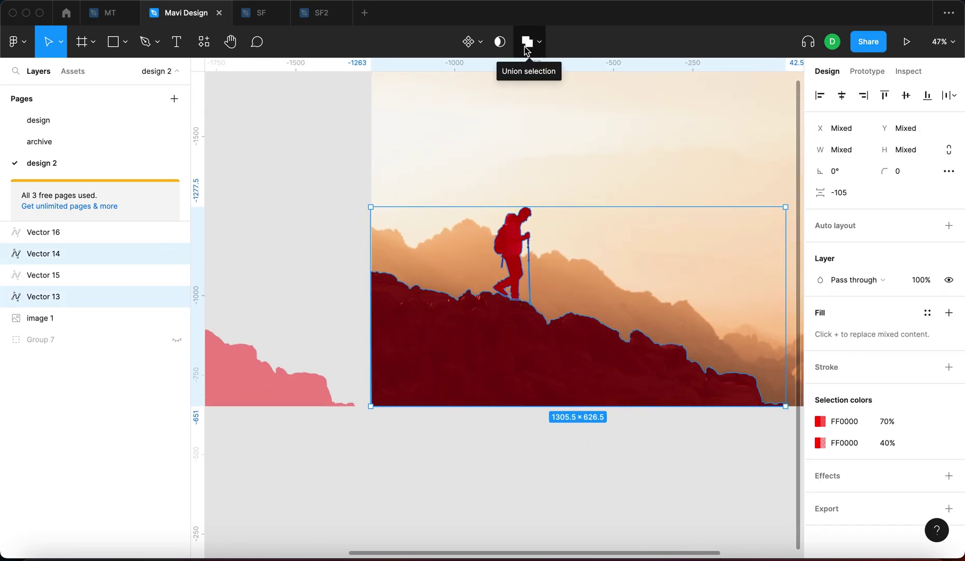
click(527, 43)
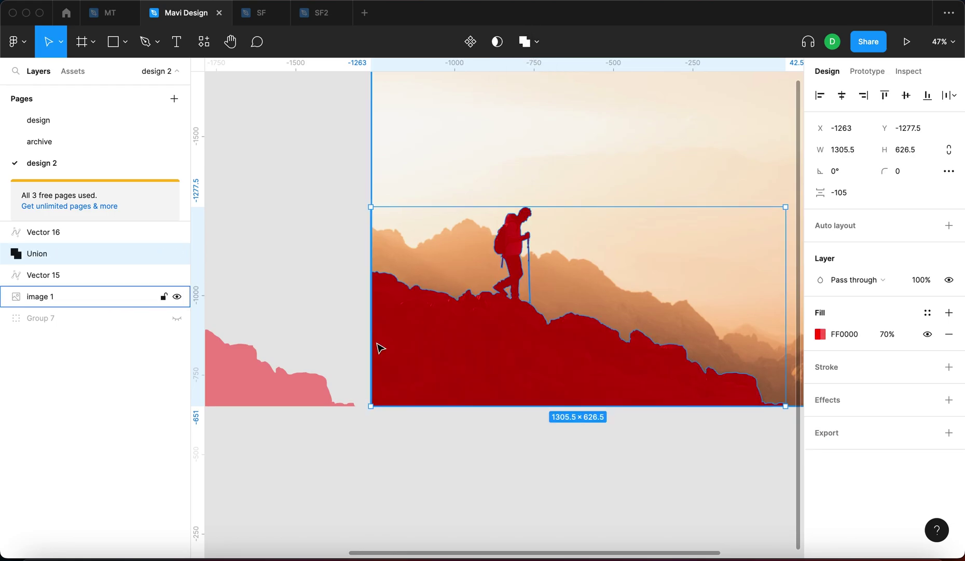
Step: Rename the united hiker and rock shape as foreground mask
double_click(37, 253)
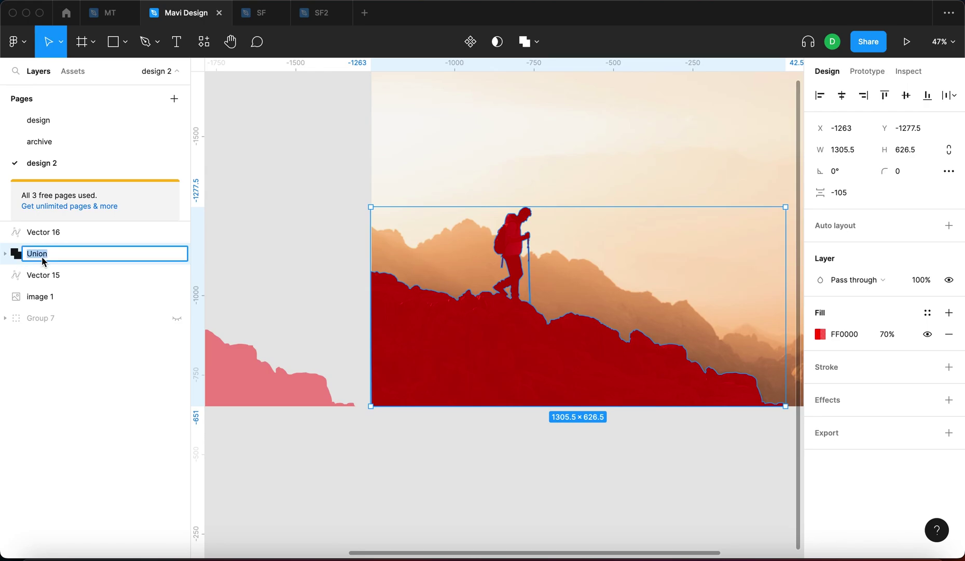
key(BackSpace)
text(foreground mask)
key(Return)
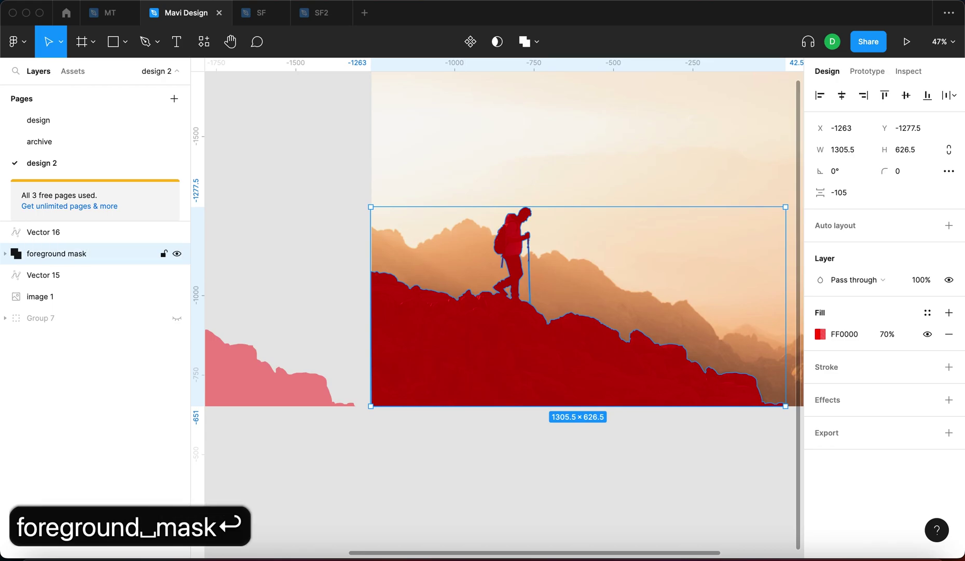
Step: Raise the opacity of the foreground mask's red fill to 100%
click(267, 297)
click(627, 393)
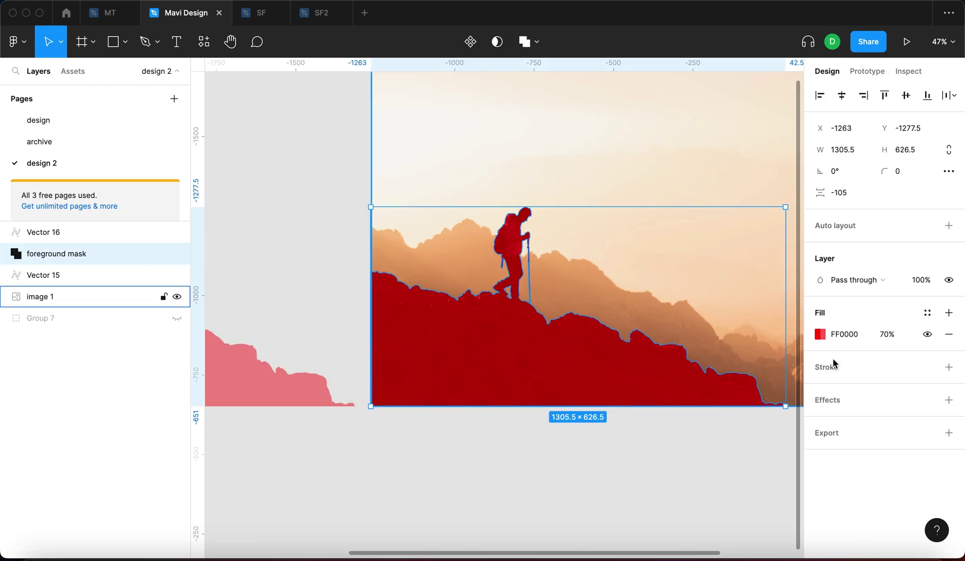
click(886, 341)
scroll(780, 356, right, 3)
text(100)
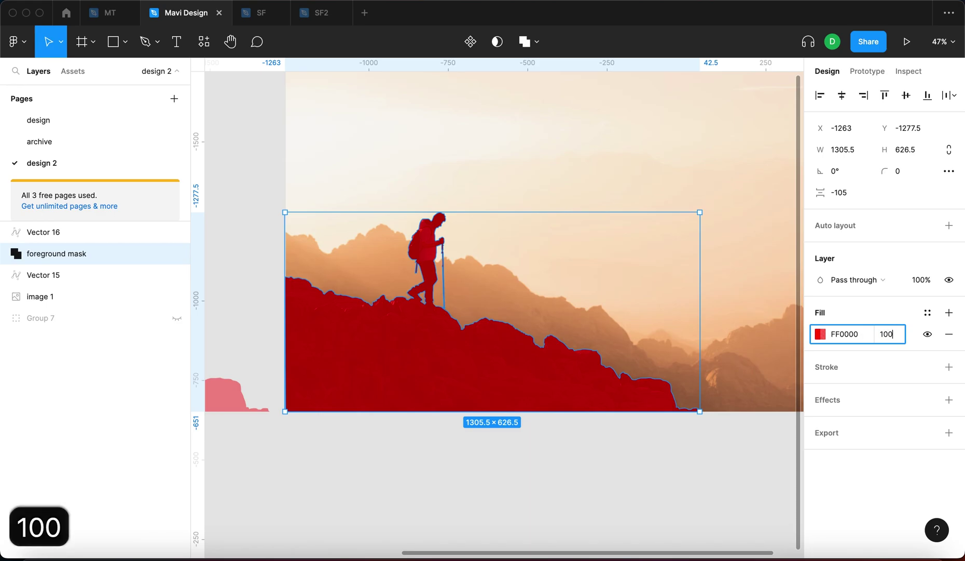
key(Return)
click(601, 502)
scroll(716, 502, down, 3)
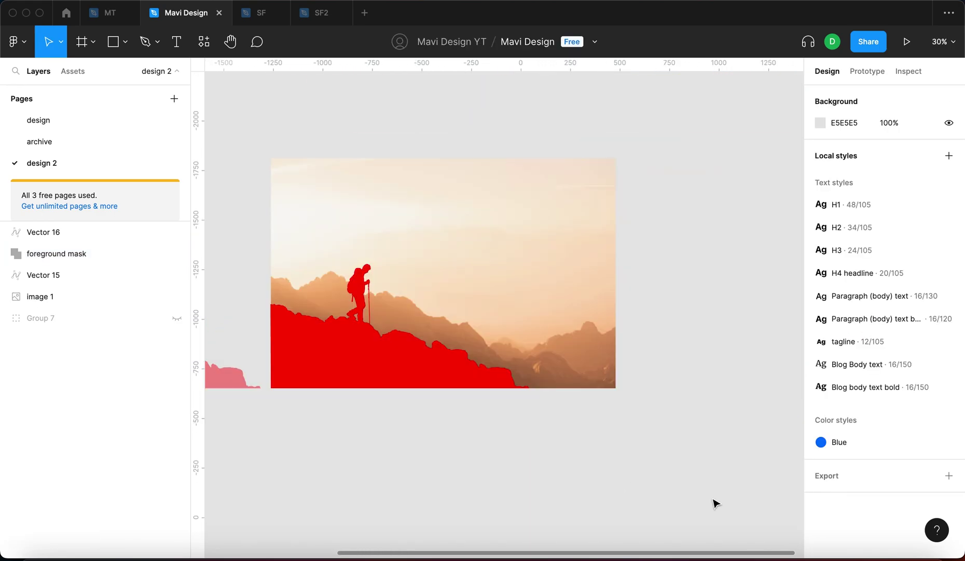
Step: Draw a rectangle below the photo and stretch it across the photo's width, about 1742 × 288
key(r)
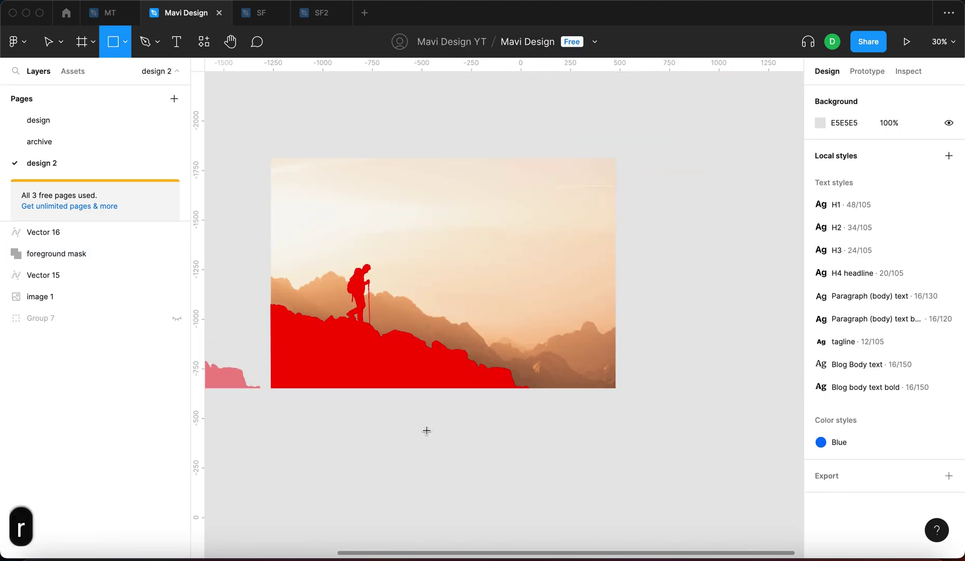
mouse_move(363, 416)
mouse_down()
mouse_move(397, 452)
mouse_move(580, 474)
mouse_move(617, 443)
mouse_up()
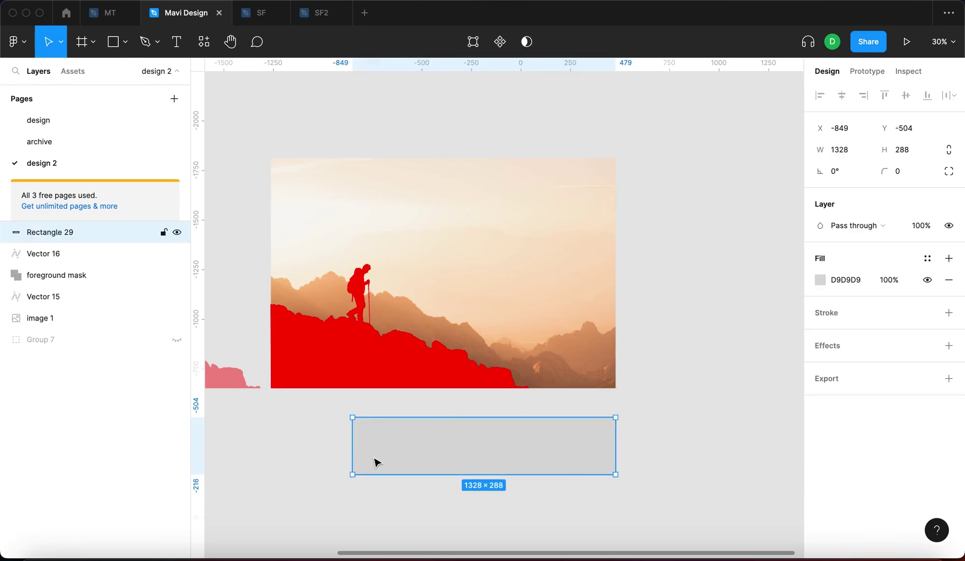
drag(354, 452, 270, 455)
click(541, 217)
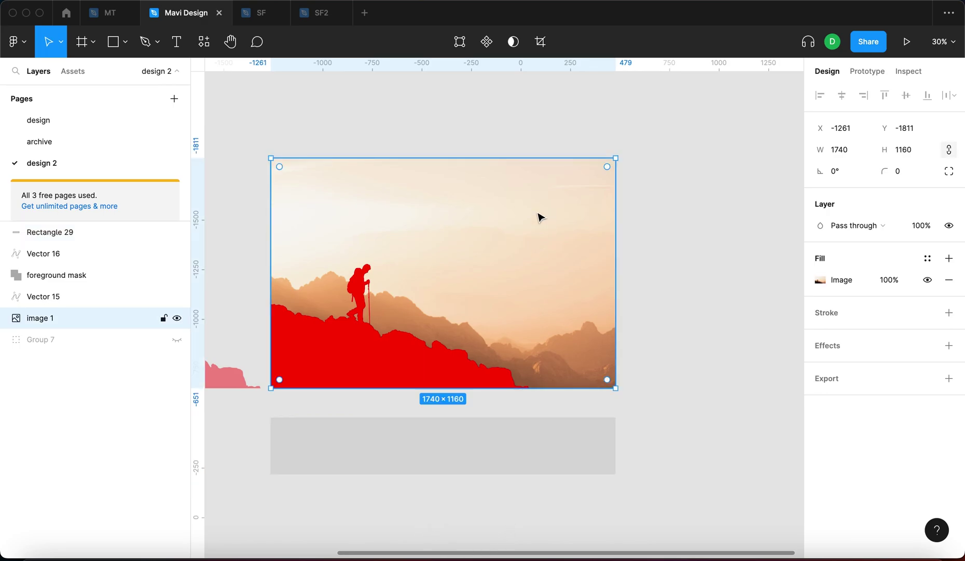
click(712, 292)
drag(712, 308, 745, 269)
Step: Set the grey rectangle's width to 1740
click(50, 232)
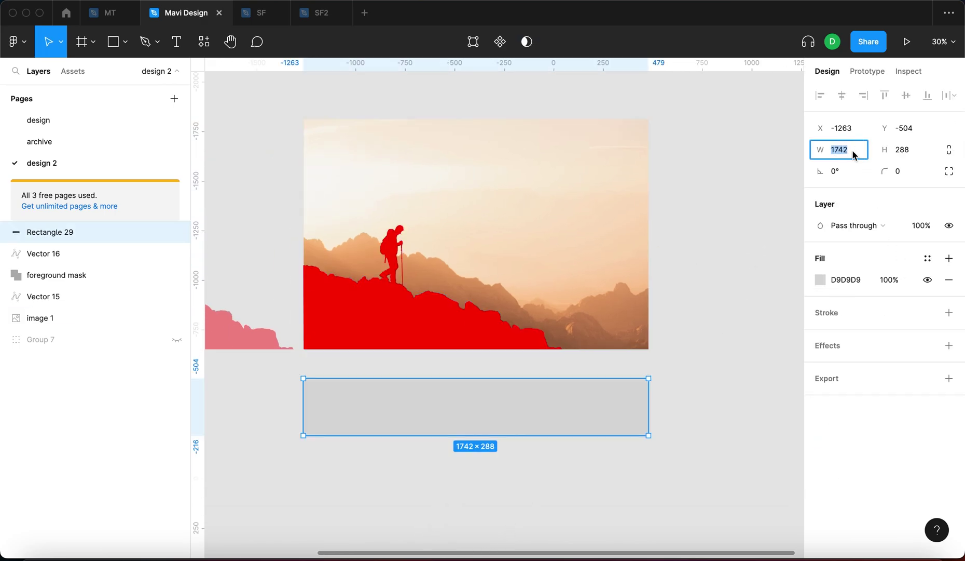
key(Right)
key(BackSpace)
text(0)
key(Return)
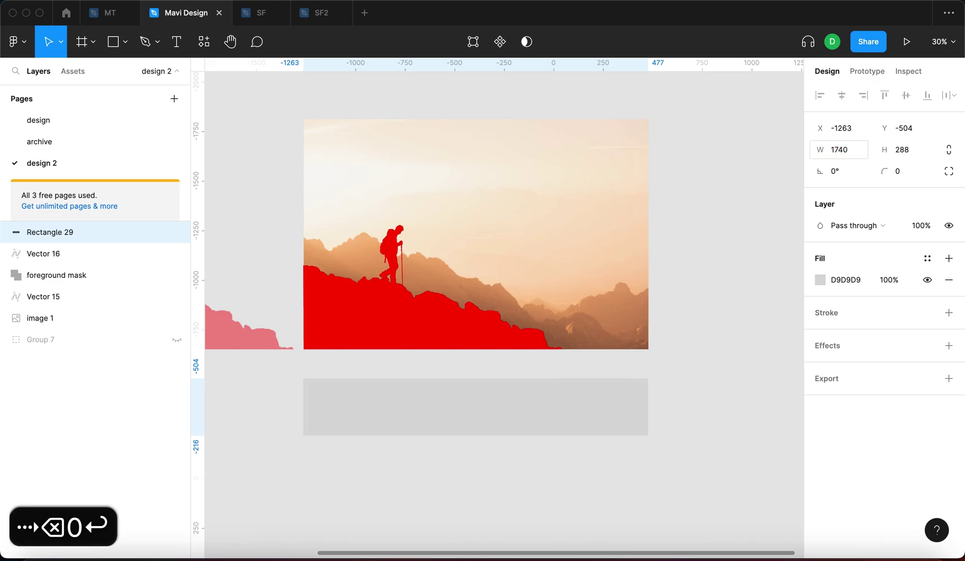
Step: Left-align the grey rectangle with the photo and move it up over the photo's lower edge, to X -1261, Y -939
drag(369, 416, 381, 413)
shift+click(401, 248)
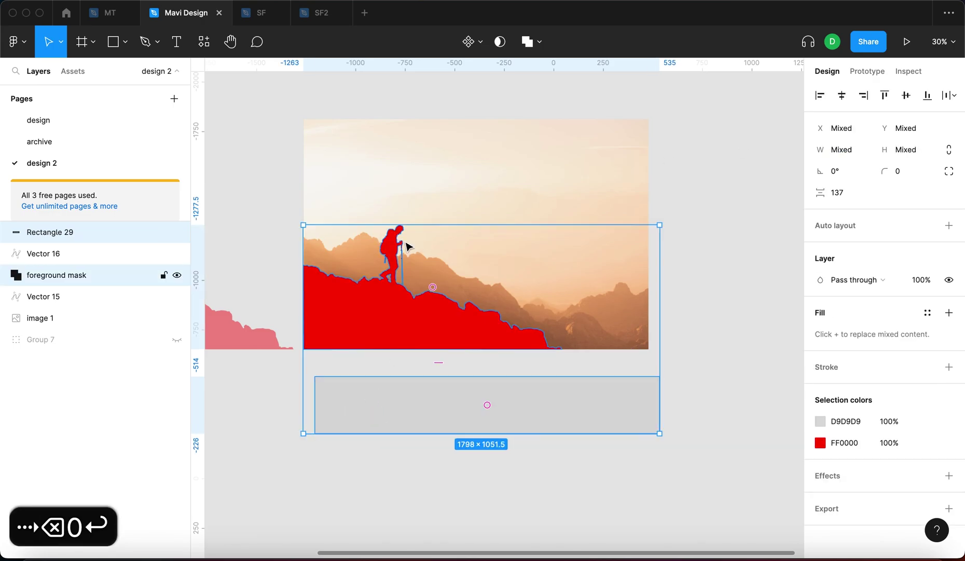
shift+click(402, 244)
shift+click(601, 144)
key(alt+a)
click(741, 232)
drag(620, 410, 621, 344)
scroll(649, 318, up, 5)
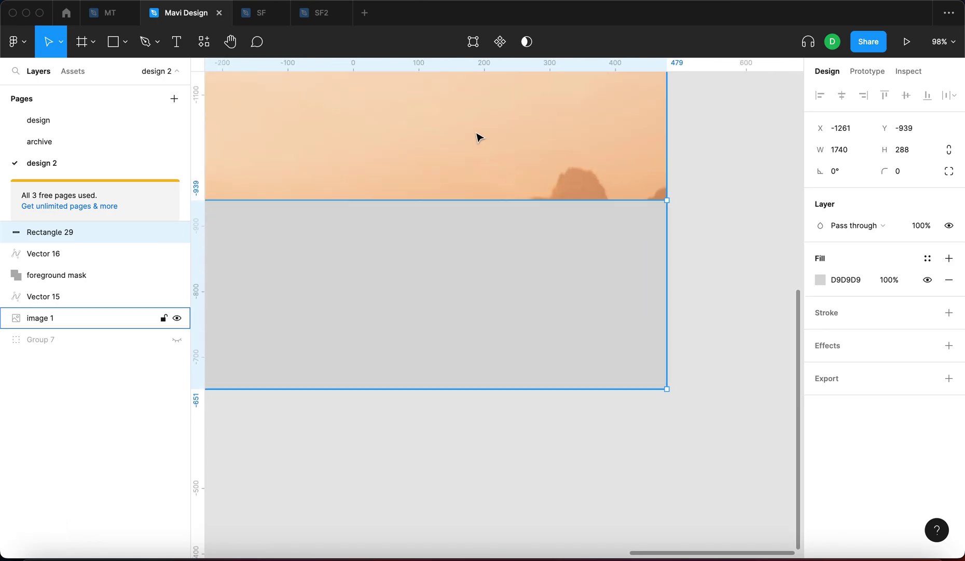
Step: Send the grey rectangle backward in the layer order so it sits directly behind the foreground mask
scroll(479, 139, left, 3)
scroll(479, 138, up, 1)
scroll(478, 136, down, 3)
key(super+bracketleft)
key(super+bracketleft)
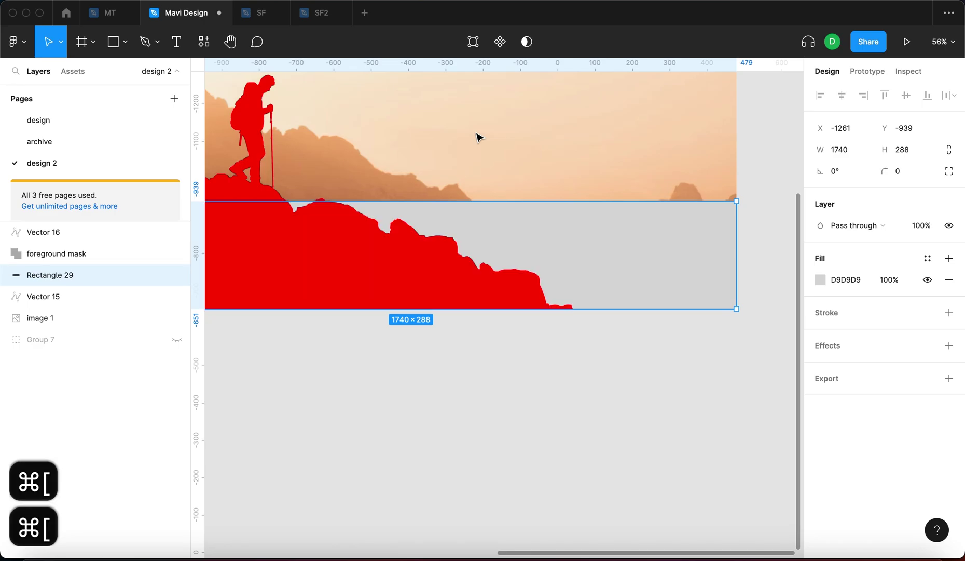
scroll(503, 179, down, 4)
scroll(466, 157, up, 4)
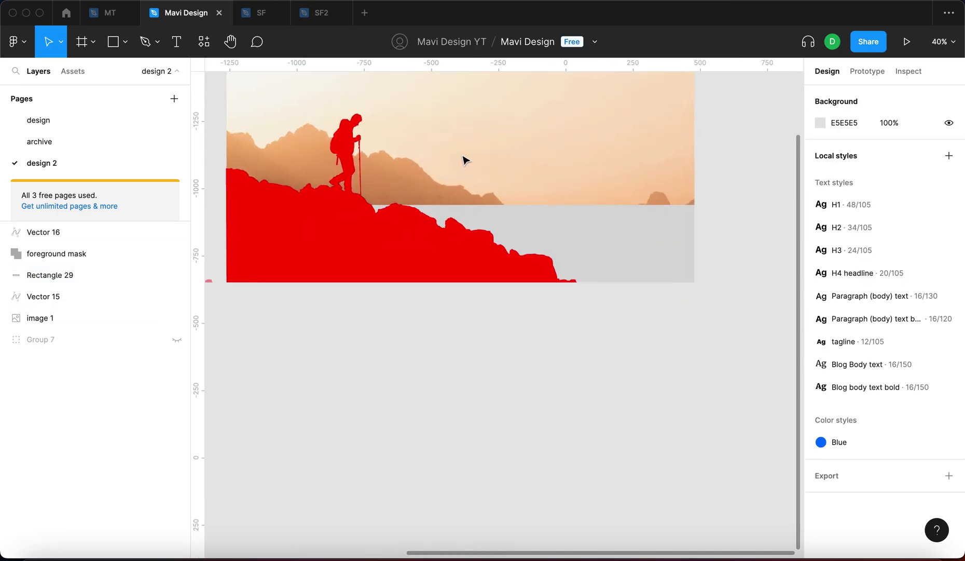
click(577, 391)
scroll(578, 390, down, 3)
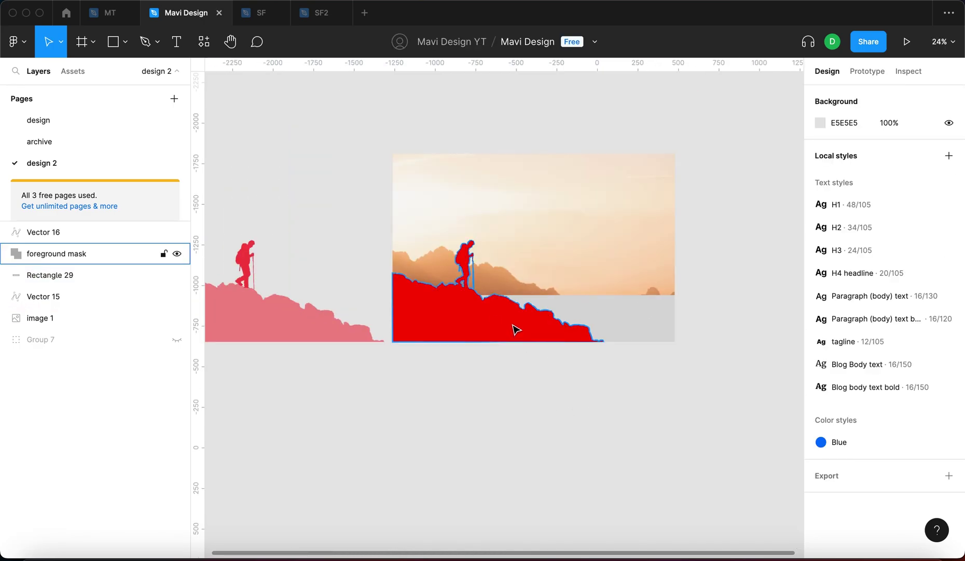
Step: Extend the grey rectangle's upper edge upward so that it is 299 high
click(517, 330)
click(651, 322)
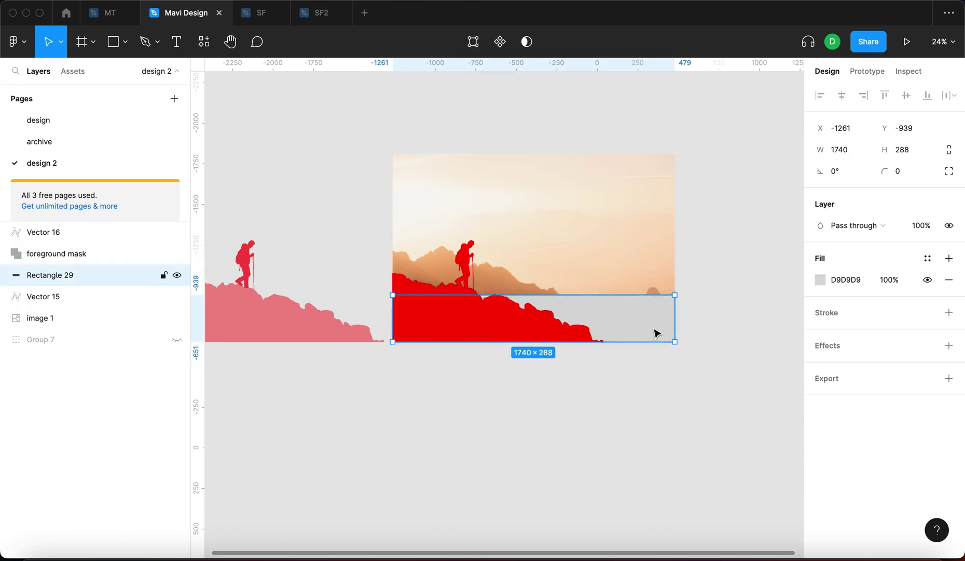
click(588, 259)
click(638, 330)
scroll(603, 301, up, 5)
scroll(585, 310, down, 1)
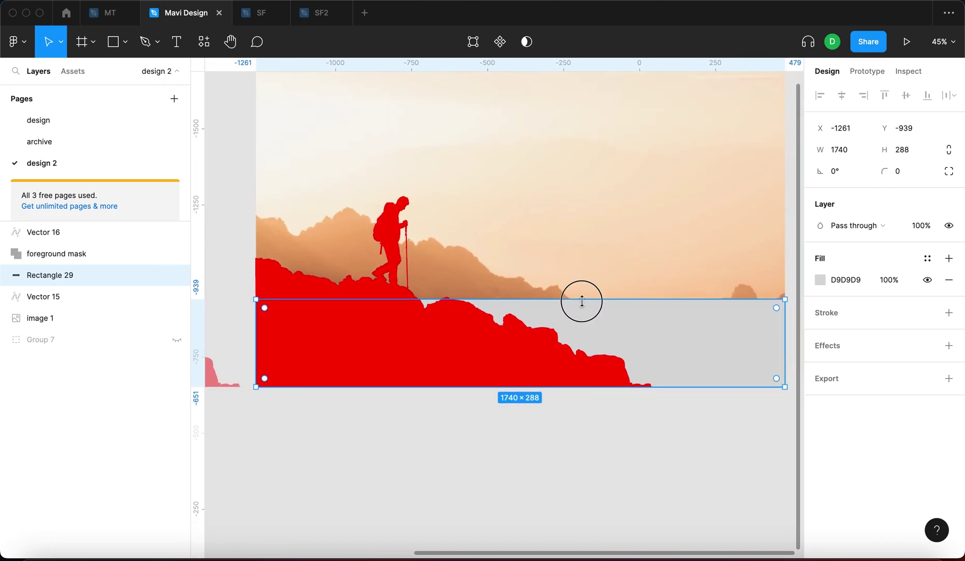
mouse_move(579, 300)
mouse_down()
mouse_move(582, 319)
mouse_move(581, 248)
mouse_move(576, 296)
mouse_up()
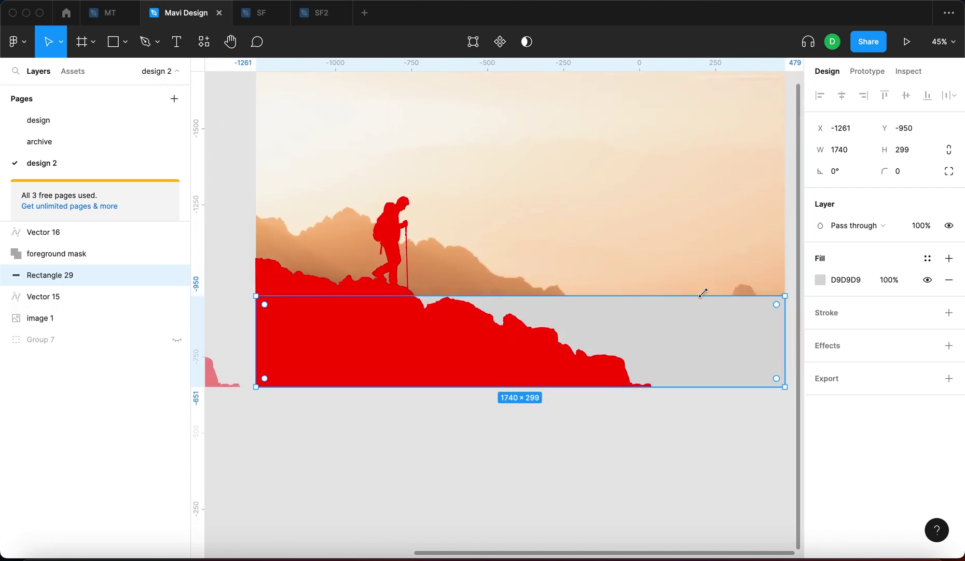
scroll(509, 303, down, 5)
scroll(496, 308, up, 5)
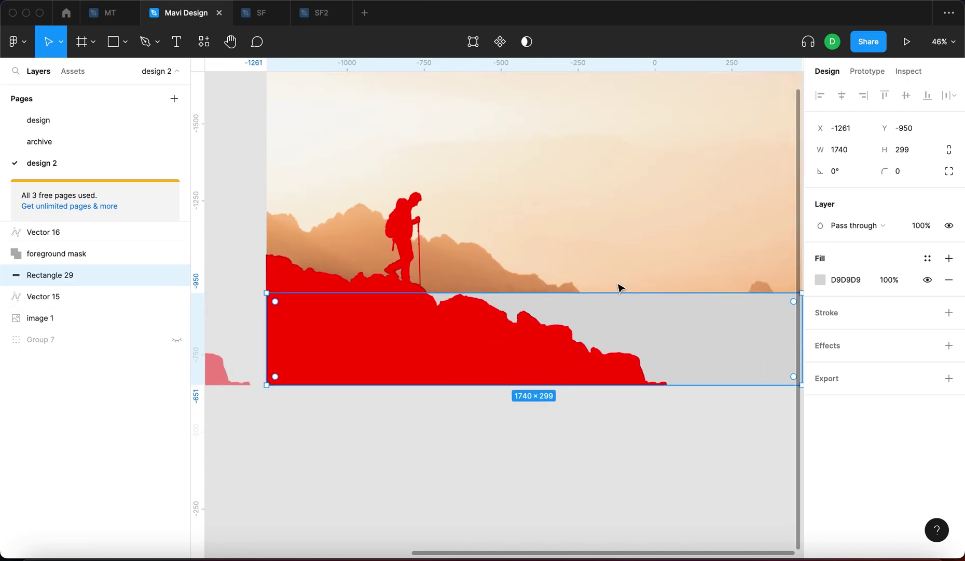
scroll(580, 285, down, 2)
scroll(578, 289, right, 3)
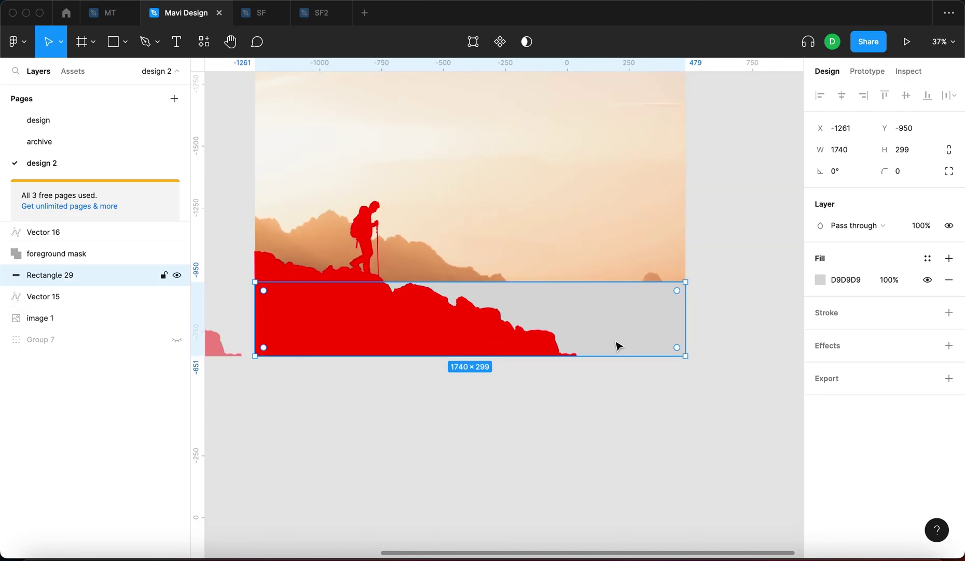
click(566, 183)
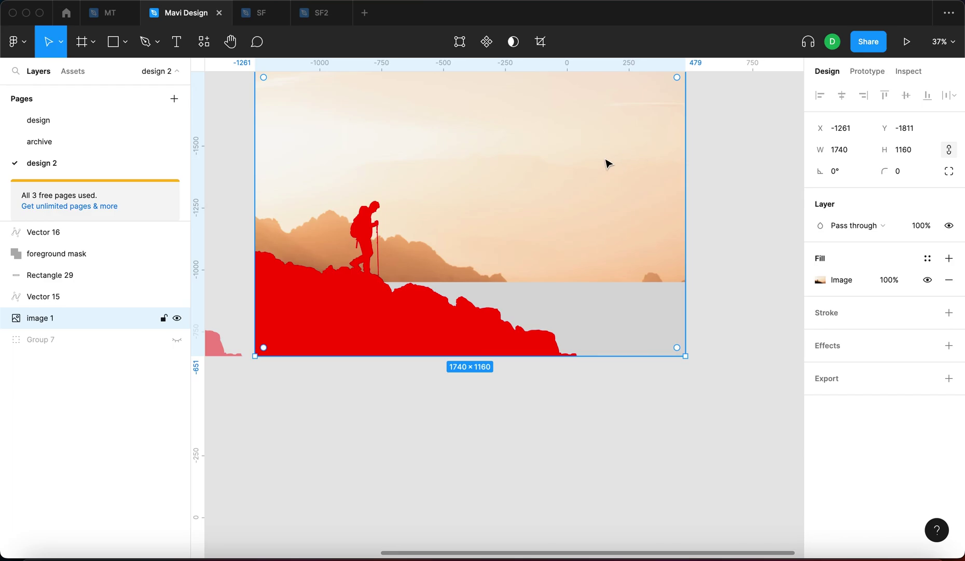
click(622, 299)
click(367, 313)
click(518, 135)
click(585, 442)
Step: Duplicate the photo in place and move the copy directly above the foreground mask in the layer order
click(592, 152)
key(super+d)
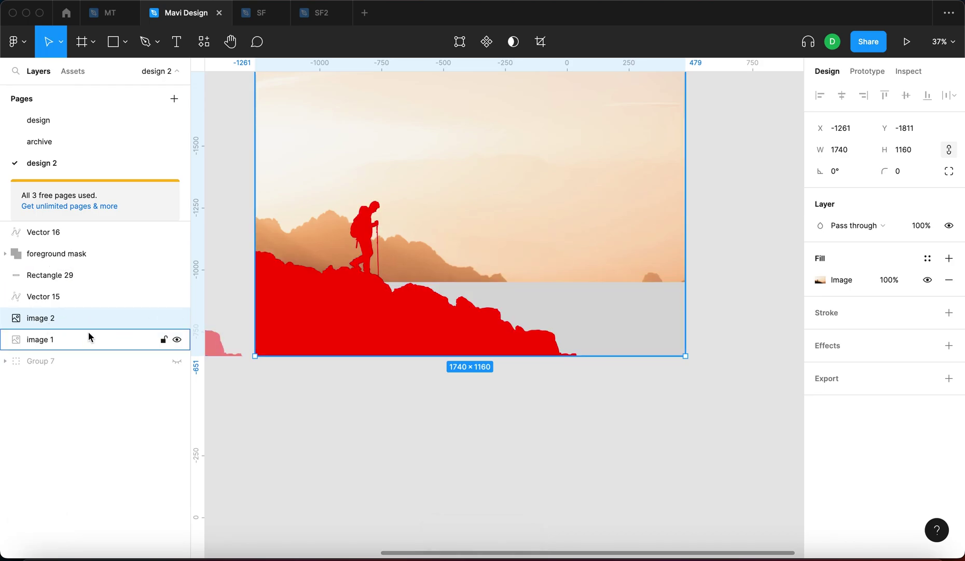
drag(86, 319, 88, 253)
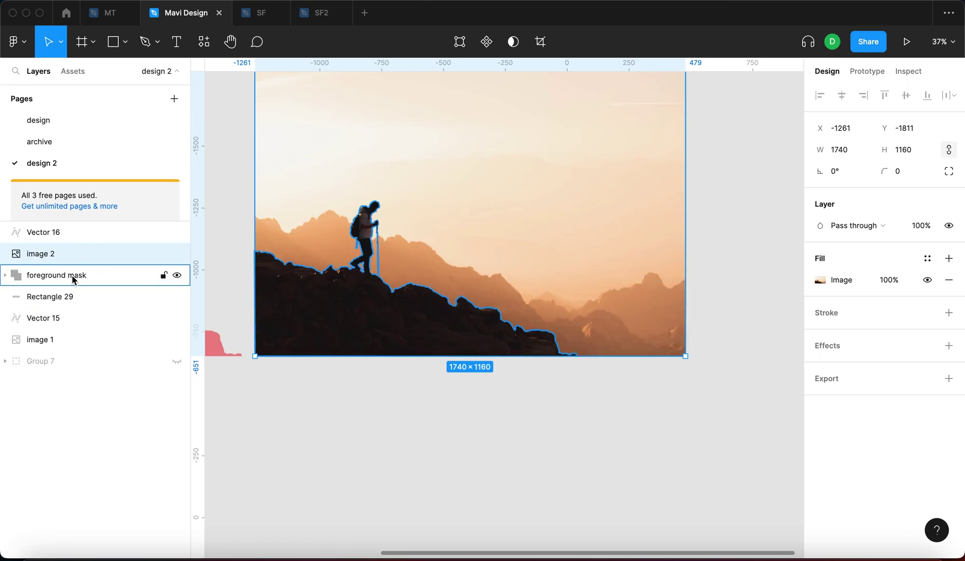
Step: Mask the duplicated photo, image 2, with the foreground mask shape
click(67, 275)
click(75, 253)
click(93, 275)
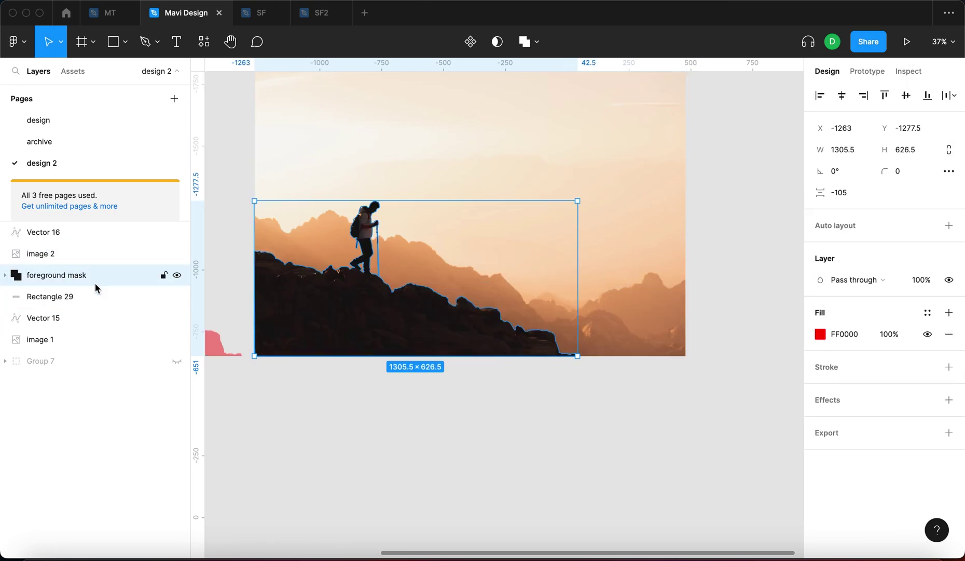
shift+click(96, 255)
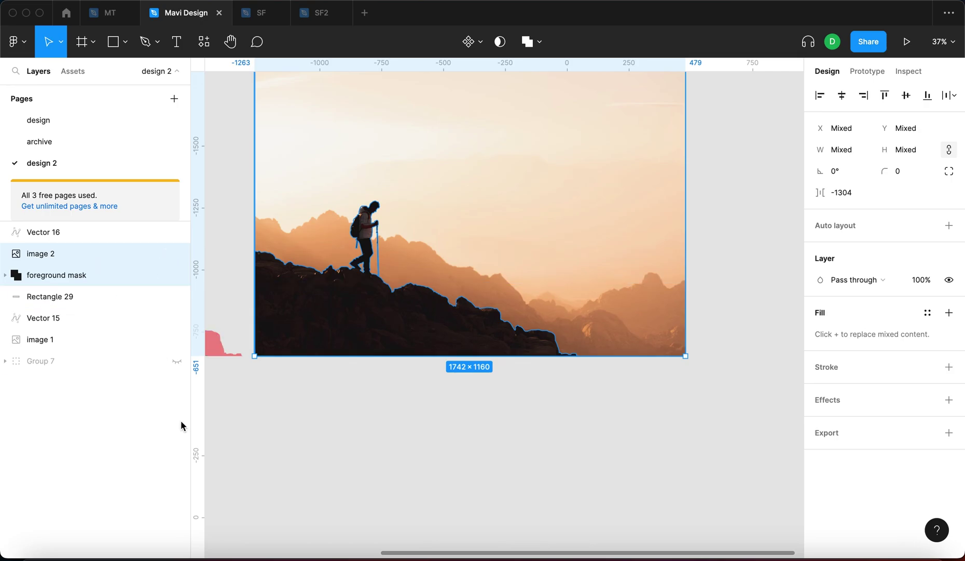
click(500, 46)
click(513, 439)
click(349, 329)
click(537, 500)
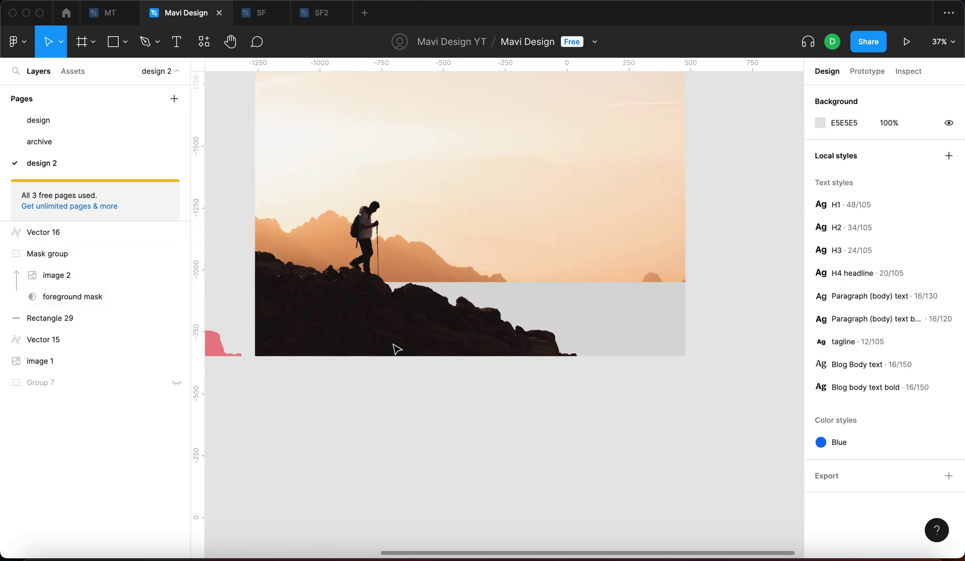
Step: Rename the mask group as foreground
click(451, 309)
double_click(60, 254)
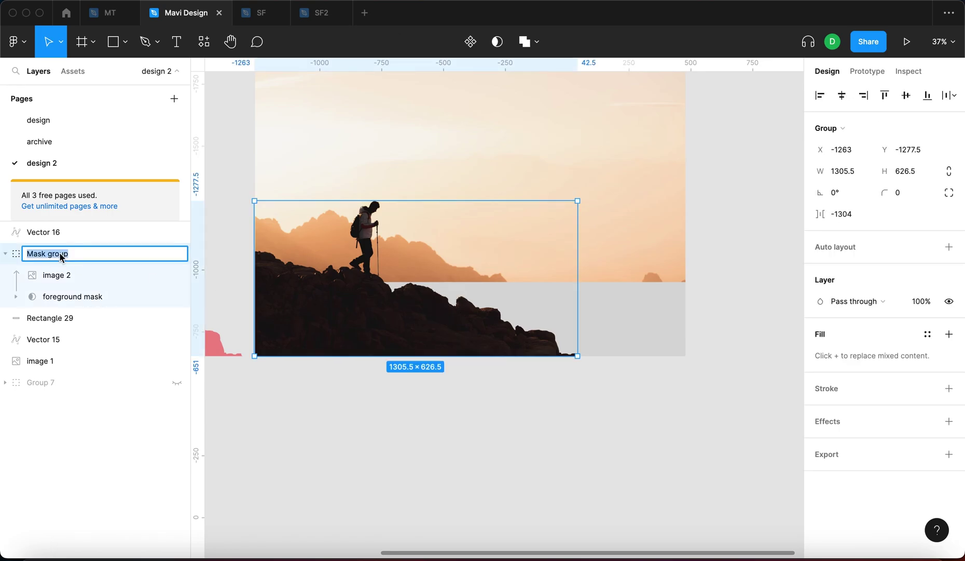
text(foreground)
key(Return)
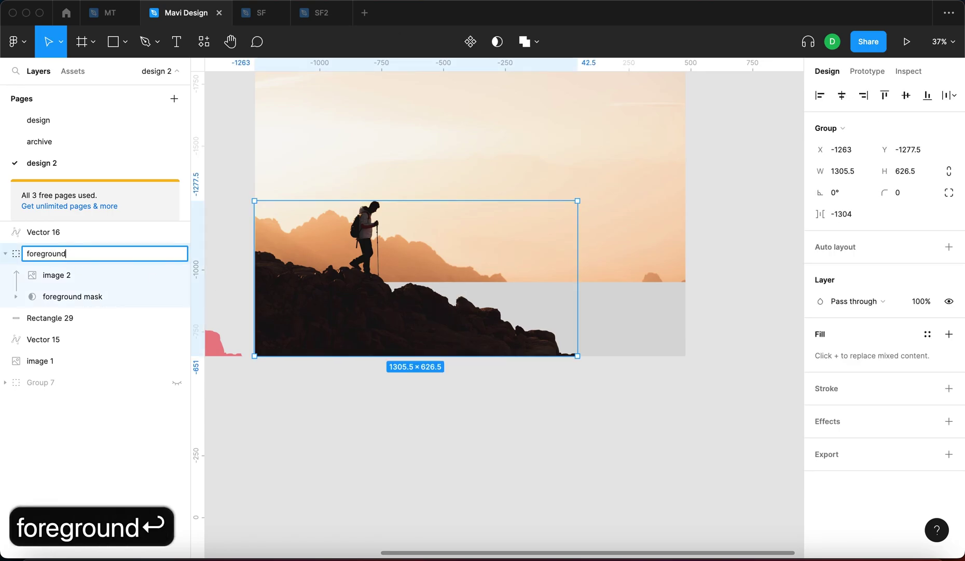
click(354, 454)
Step: Duplicate the foreground group onto the empty canvas below the red shape copies, at X -2652, Y -509, and inspect the cutout
ctrl+scroll(354, 454, down, 5)
scroll(487, 407, left, 5)
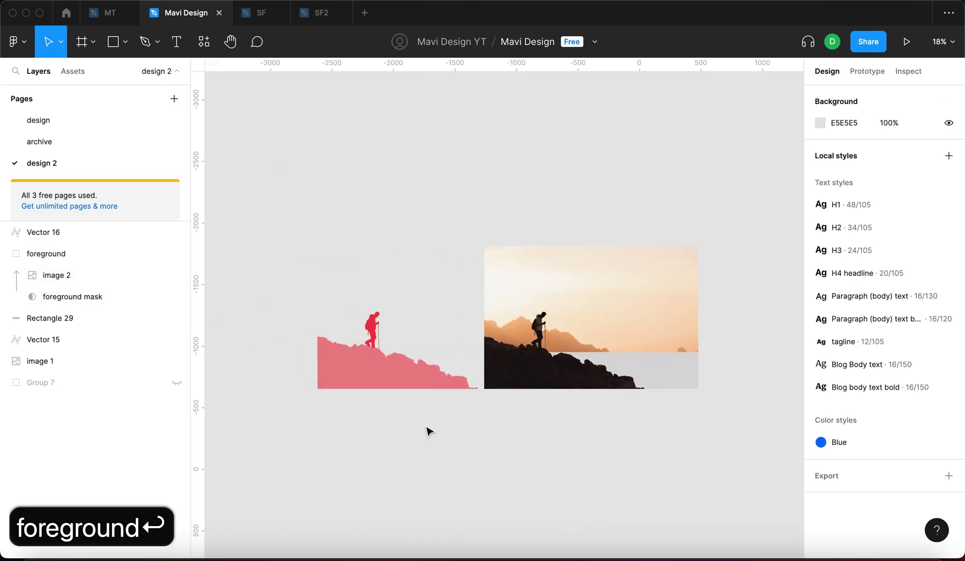
click(545, 372)
alt+drag(534, 381, 362, 475)
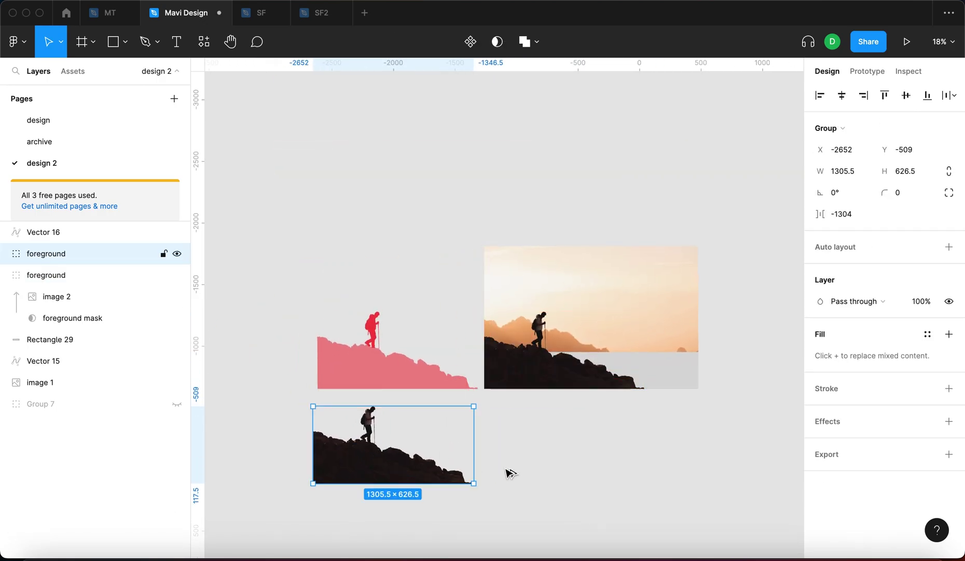
click(524, 470)
ctrl+scroll(356, 455, up, 8)
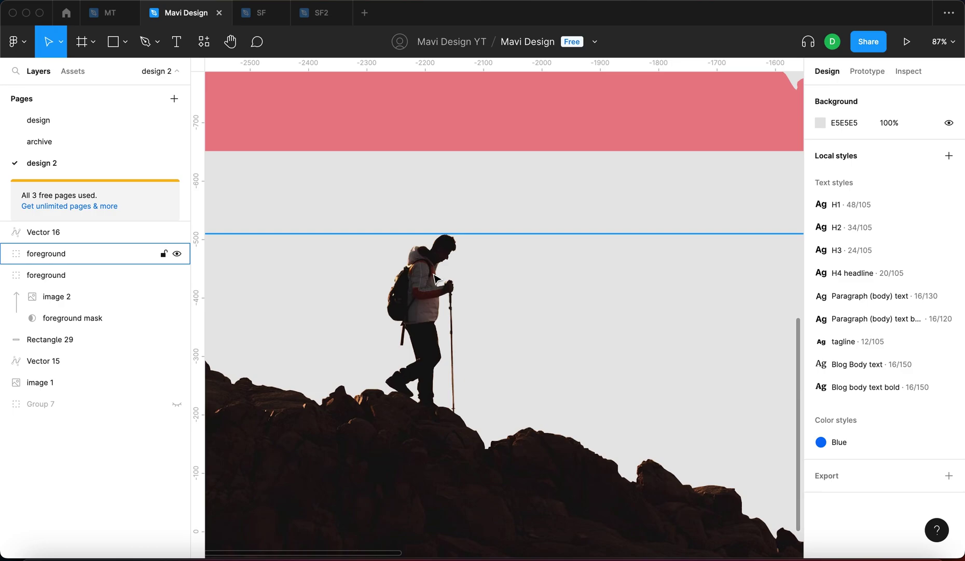
Step: Examine the cutout edges of the duplicated foreground around the hiker's head, hand, jacket and pole
ctrl+scroll(435, 278, up, 15)
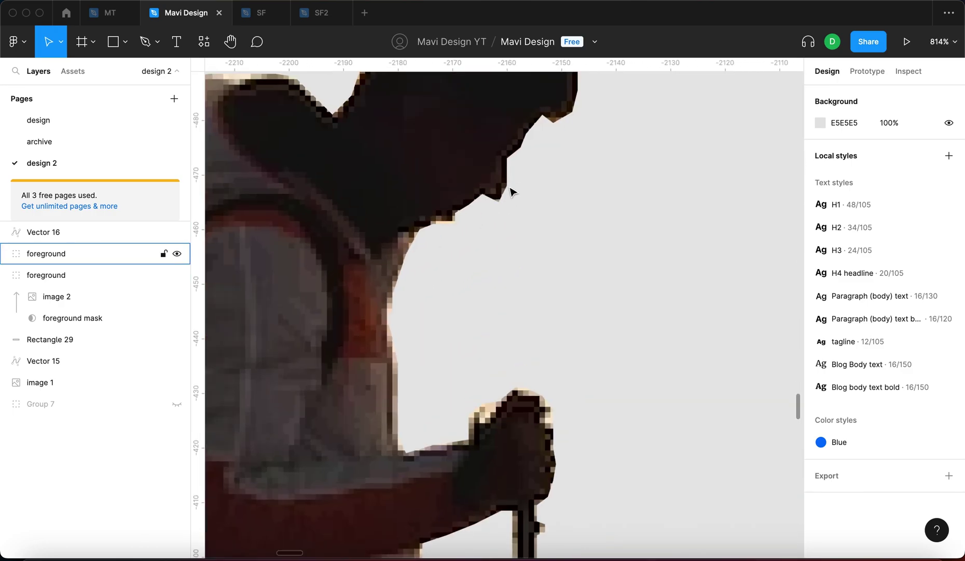
ctrl+scroll(511, 192, up, 10)
ctrl+scroll(483, 259, down, 10)
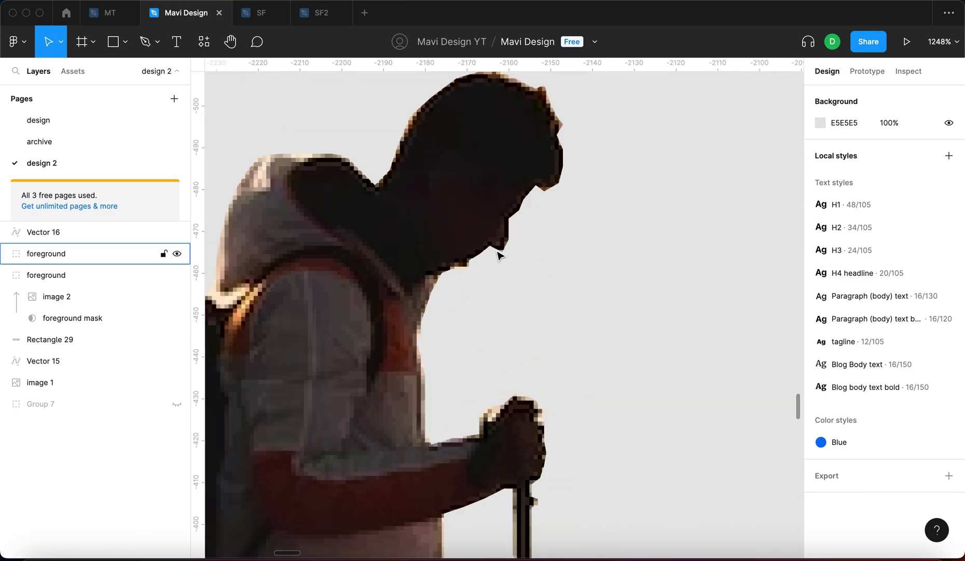
ctrl+scroll(464, 158, down, 5)
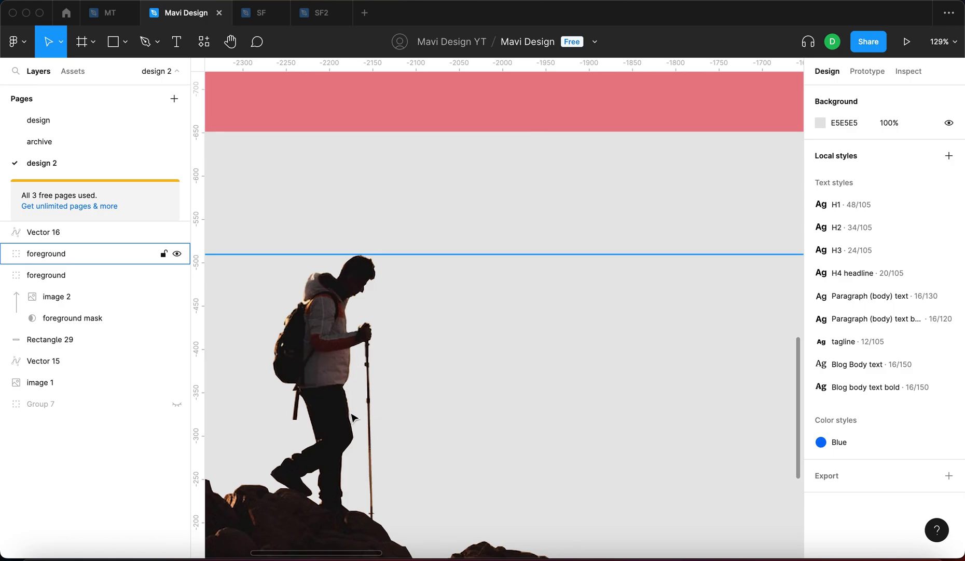
ctrl+scroll(352, 417, up, 8)
ctrl+scroll(337, 312, up, 5)
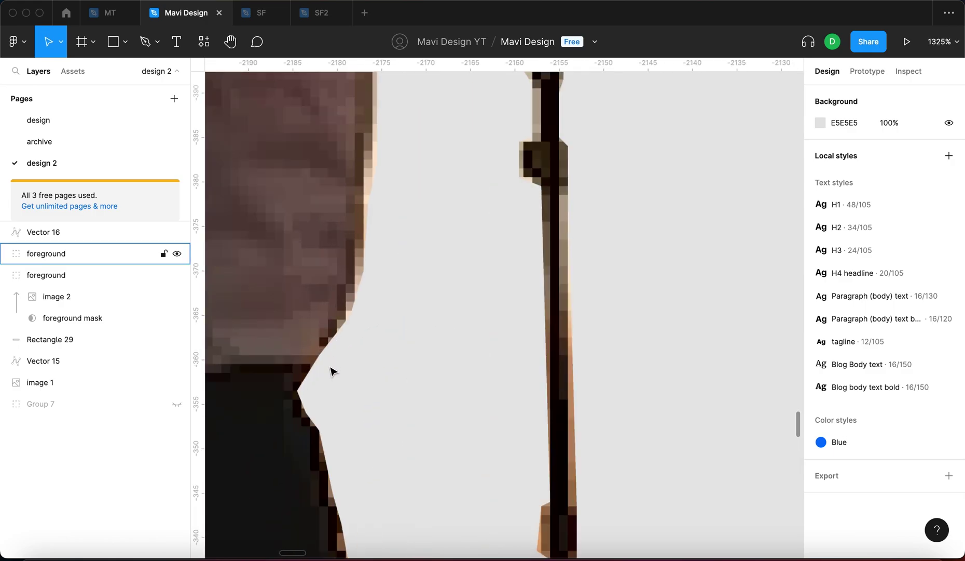
ctrl+scroll(330, 367, down, 7)
scroll(331, 368, down, 3)
scroll(330, 368, left, 2)
ctrl+scroll(337, 373, down, 3)
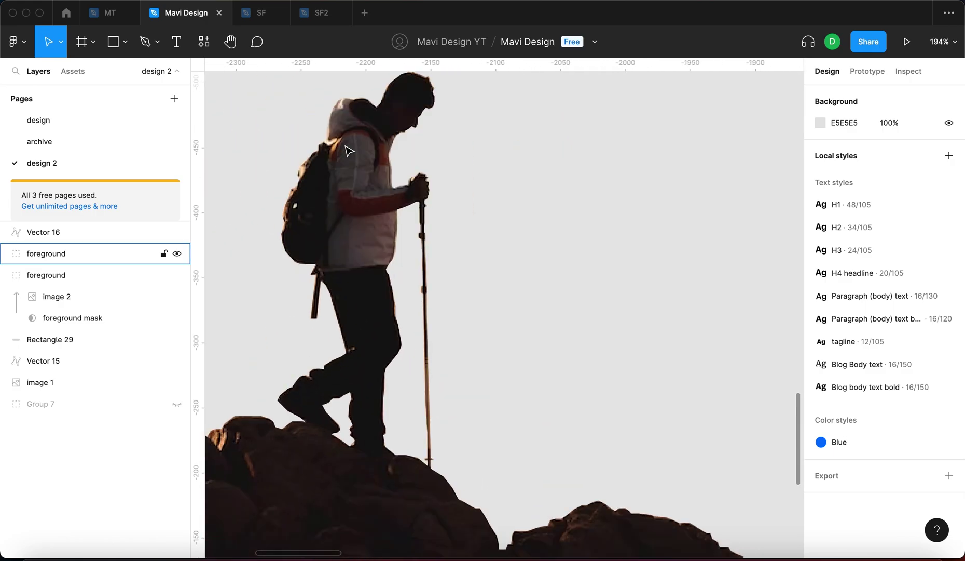
ctrl+scroll(345, 151, up, 4)
scroll(348, 170, up, 2)
scroll(349, 170, left, 2)
Step: Add a layer blur effect to the foreground mask inside the duplicated foreground group
click(33, 252)
ctrl+scroll(563, 268, down, 6)
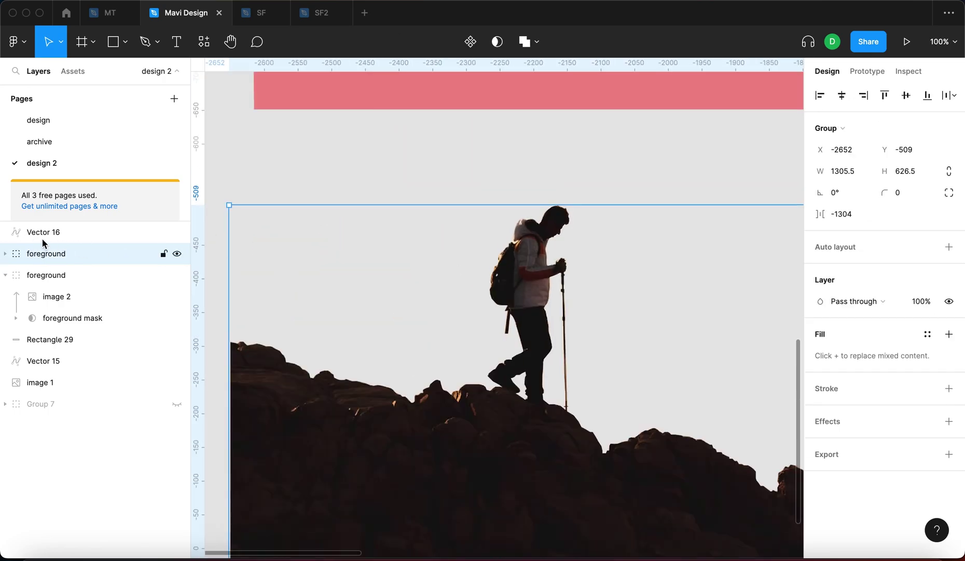
click(6, 254)
click(80, 299)
ctrl+scroll(560, 249, up, 2)
ctrl+scroll(561, 244, up, 5)
ctrl+scroll(463, 335, down, 3)
scroll(463, 335, down, 2)
scroll(463, 335, right, 3)
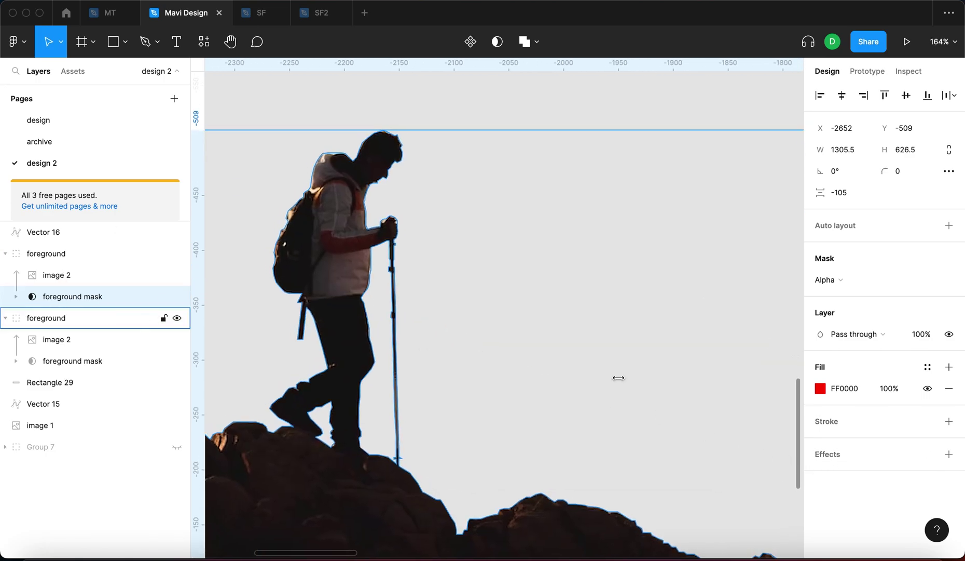
click(949, 455)
click(889, 475)
click(885, 492)
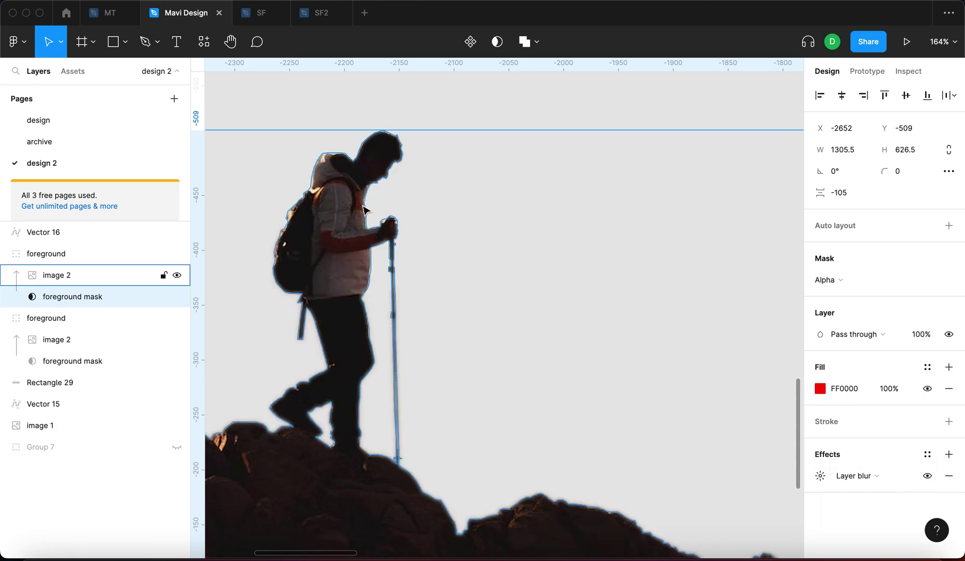
Step: Reduce the layer blur on the duplicated group's foreground mask to 2
ctrl+scroll(370, 156, up, 10)
click(820, 476)
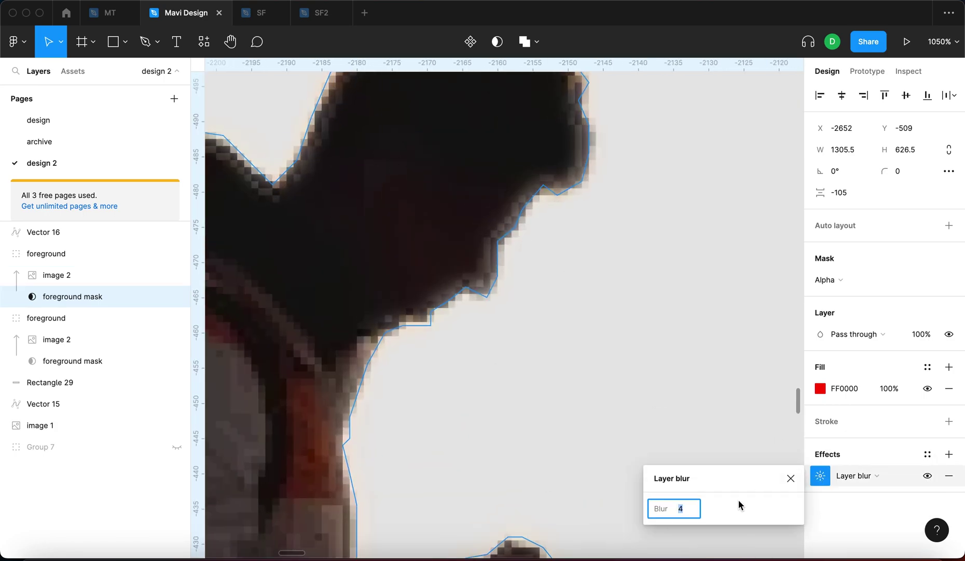
key(Down)
key(Down)
key(Down)
key(Up)
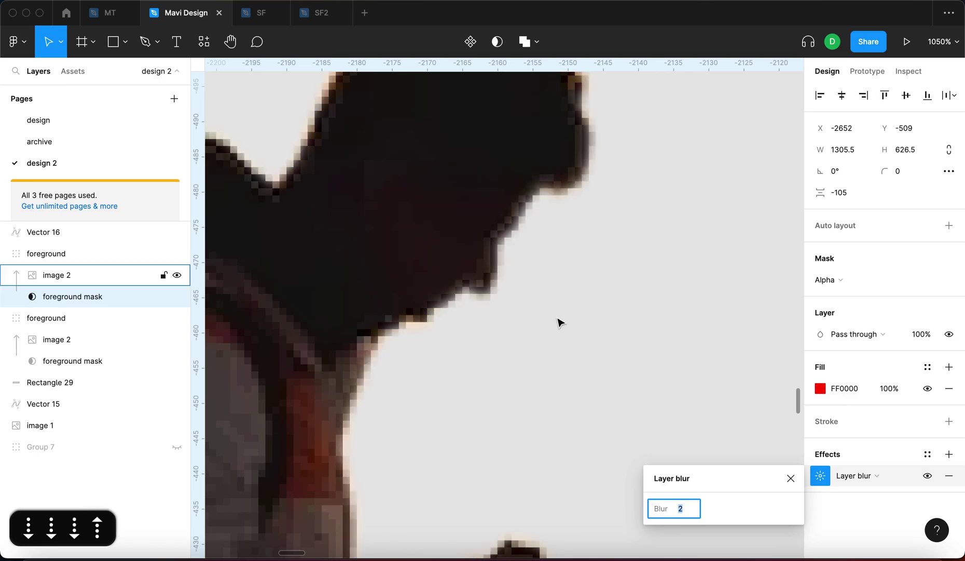
ctrl+scroll(460, 300, down, 6)
scroll(344, 347, down, 3)
ctrl+scroll(345, 346, down, 3)
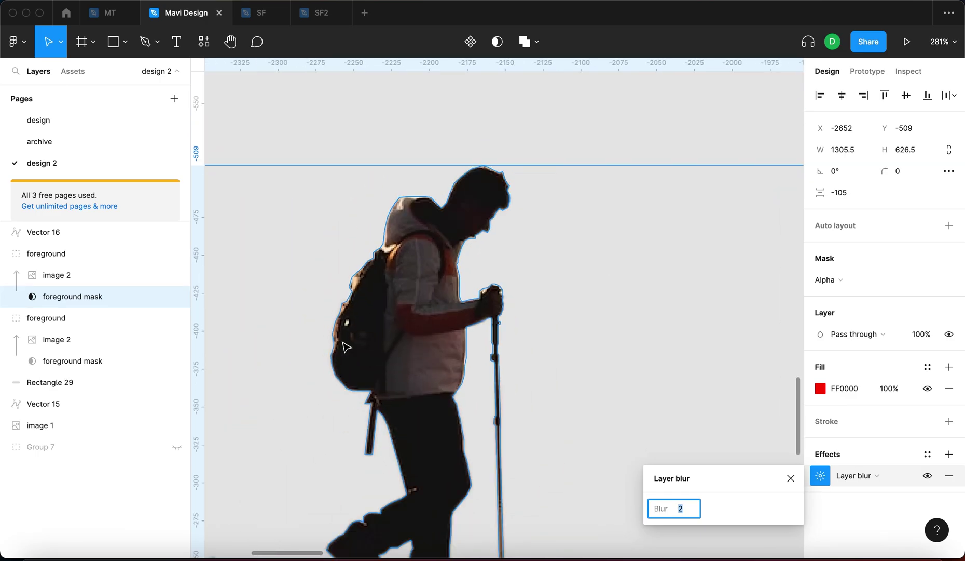
Step: Try stronger blur values, lower the mask's blur to 0, and examine the hard edges around the hiker
key(Up)
key(Up)
key(Up)
key(Up)
scroll(480, 325, up, 6)
key(Down)
key(Down)
key(Down)
key(Down)
key(Down)
key(Down)
ctrl+scroll(547, 252, up, 4)
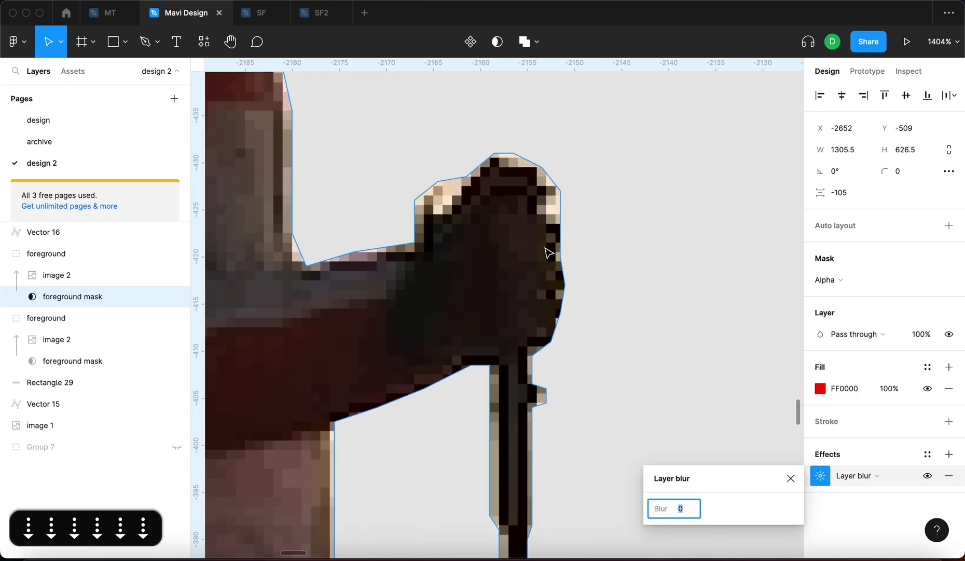
scroll(550, 252, up, 5)
ctrl+scroll(548, 252, up, 3)
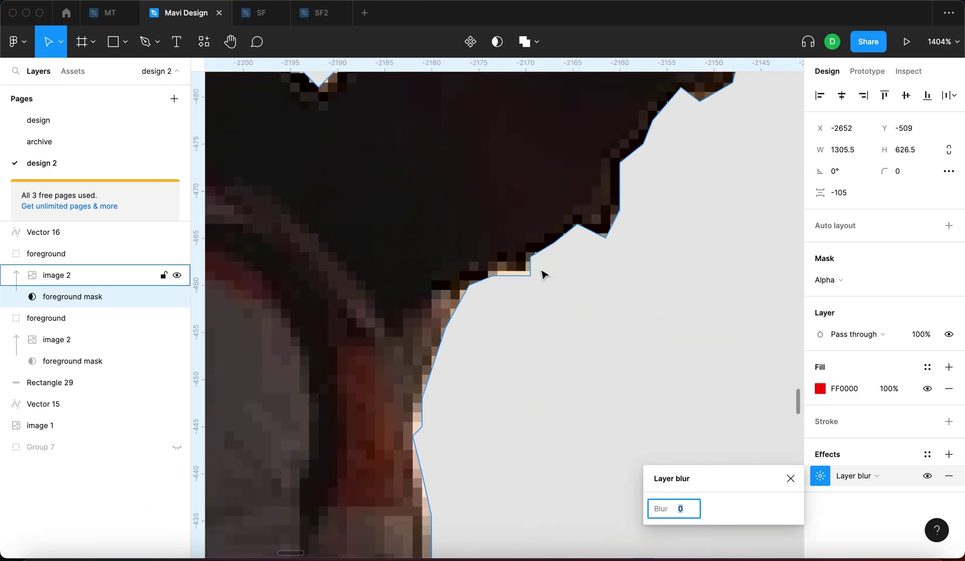
ctrl+scroll(606, 244, down, 5)
scroll(608, 243, up, 3)
ctrl+scroll(532, 303, up, 3)
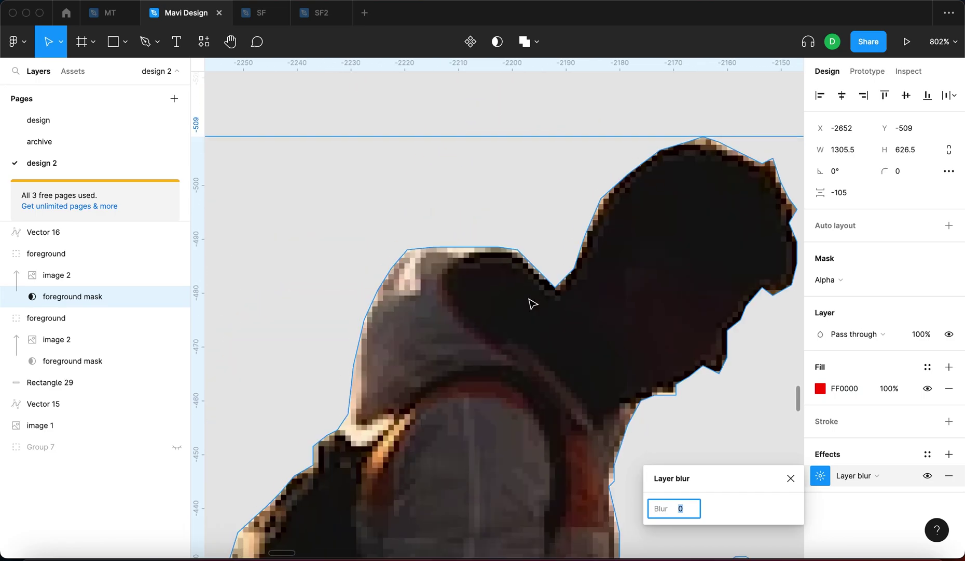
ctrl+scroll(532, 304, down, 4)
ctrl+scroll(540, 310, up, 5)
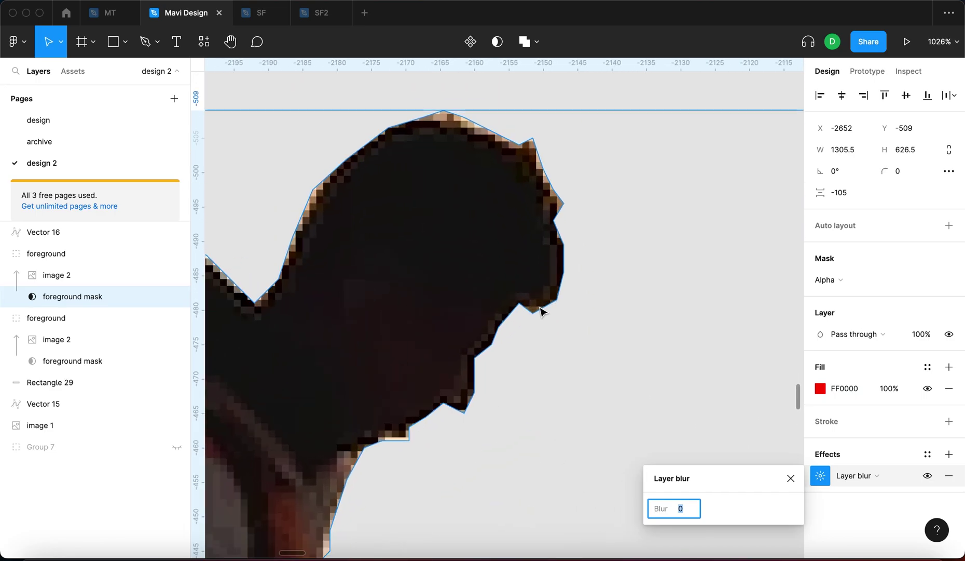
Step: Compare blur values on the hiker's outline and settle the foreground mask's layer blur at 2
key(Up)
key(Up)
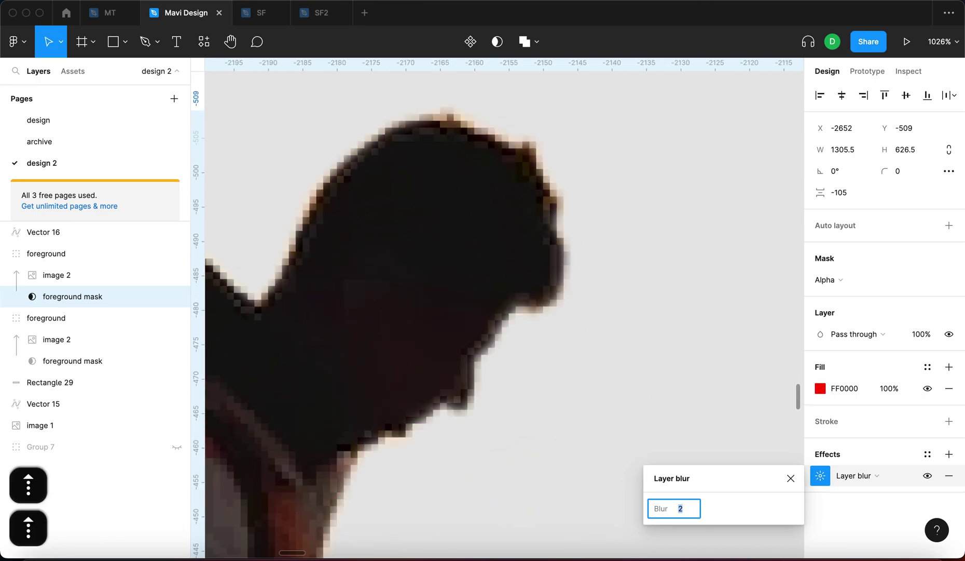
key(Down)
ctrl+scroll(499, 316, down, 4)
key(Up)
key(Up)
key(Up)
key(Down)
key(Down)
key(Down)
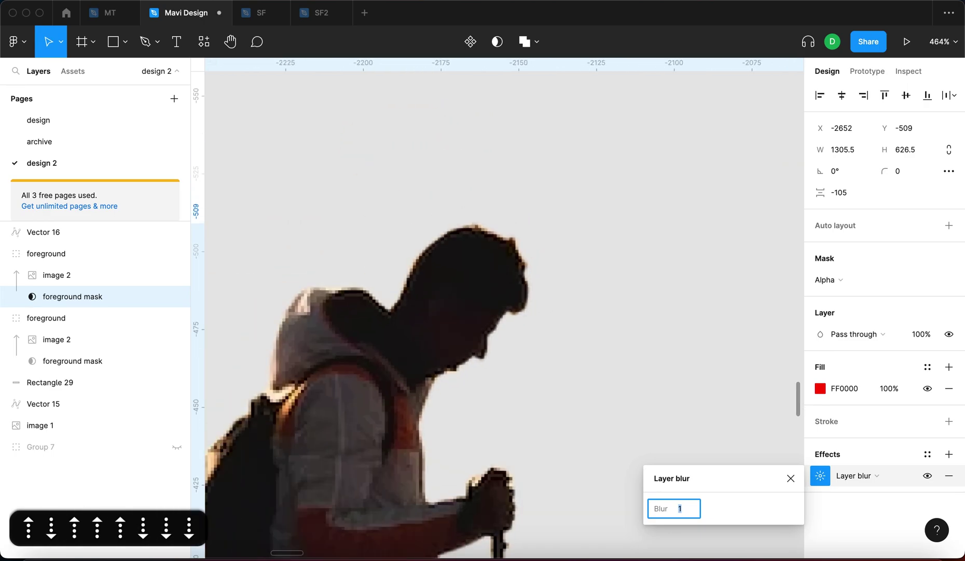
key(Up)
ctrl+scroll(478, 276, up, 2)
ctrl+scroll(483, 287, down, 6)
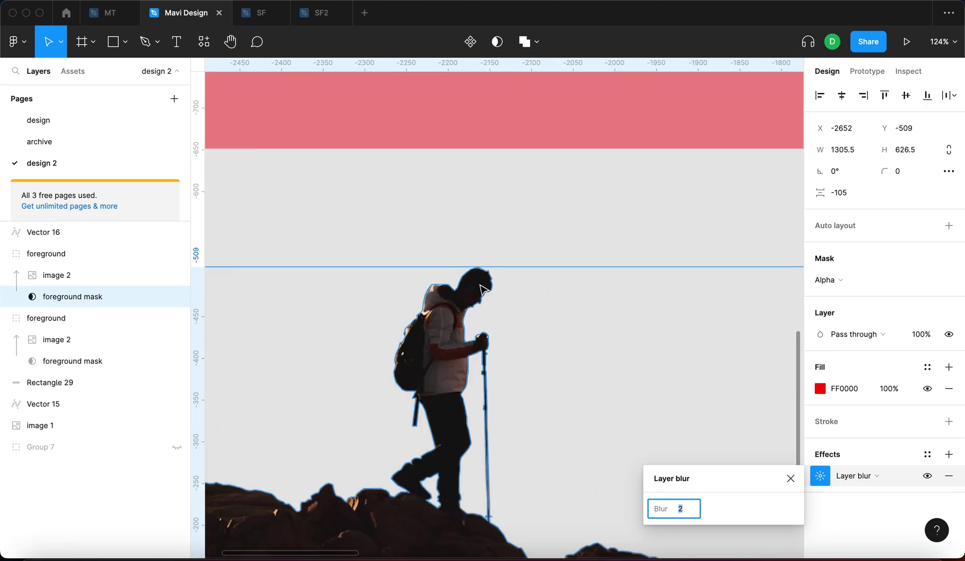
Step: Review the blurred cutout copy against the original photo with the rectangle behind its foreground
click(435, 240)
scroll(454, 255, down, 6)
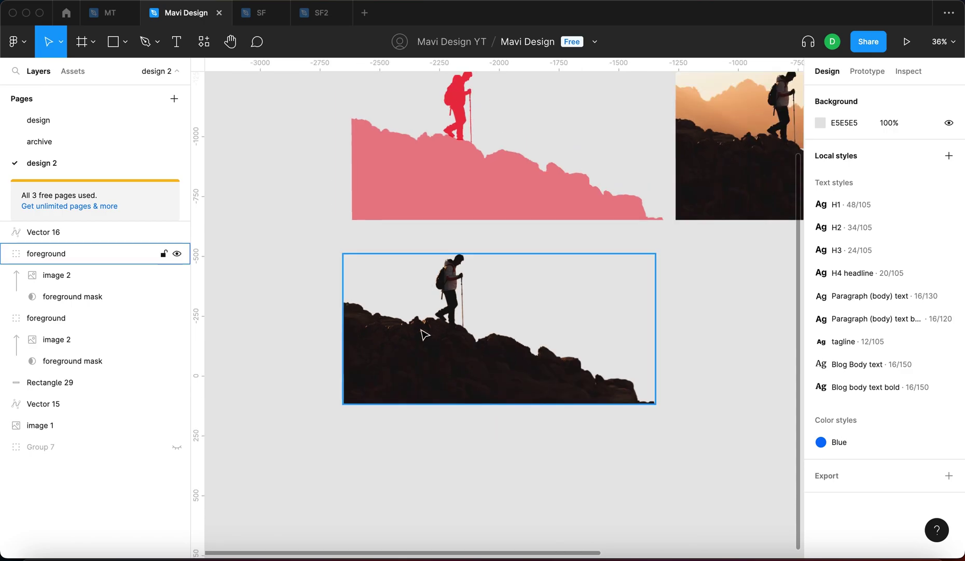
scroll(532, 462, right, 8)
scroll(532, 462, up, 3)
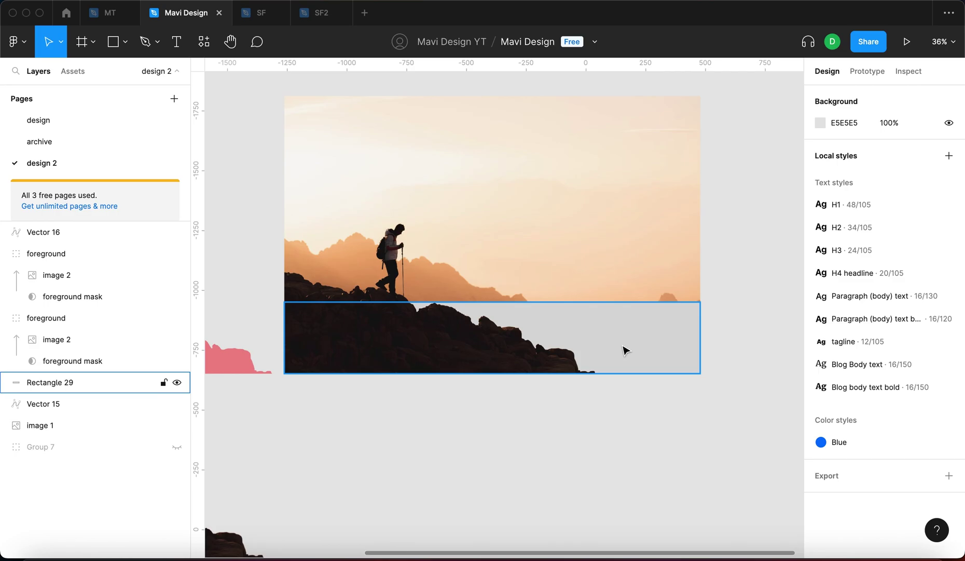
scroll(626, 351, left, 10)
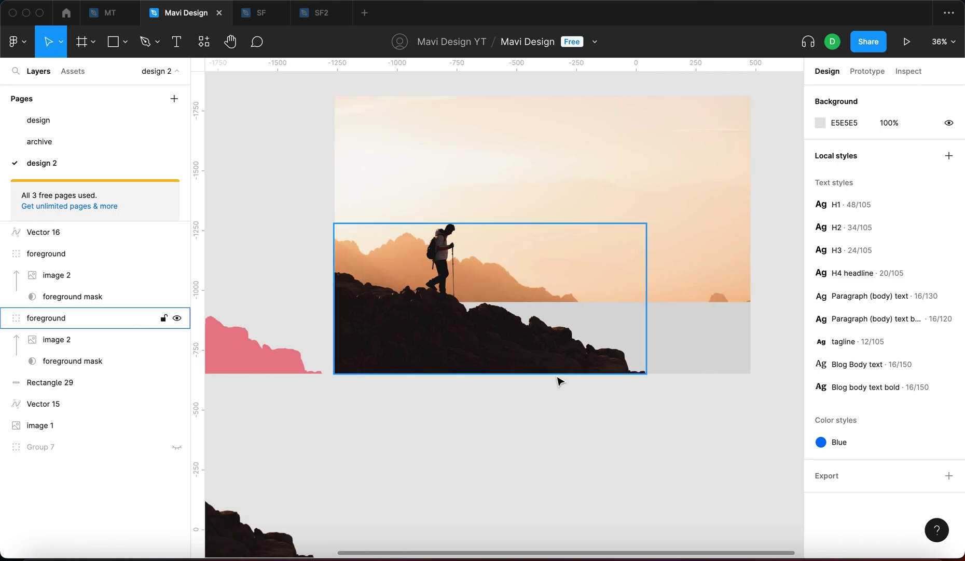
scroll(545, 362, down, 8)
click(281, 331)
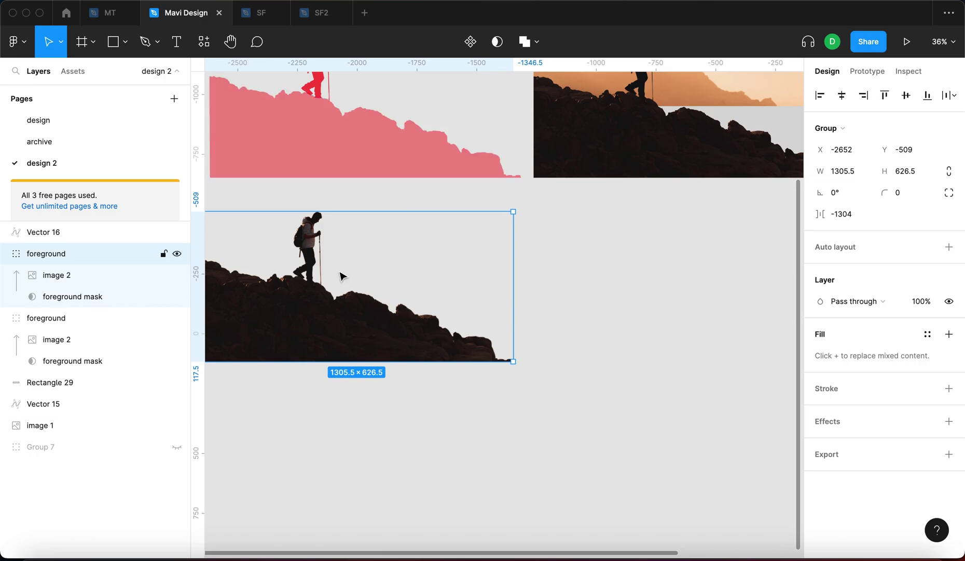
click(617, 307)
drag(551, 286, 604, 355)
drag(652, 324, 466, 394)
scroll(672, 420, right, 3)
scroll(678, 363, up, 2)
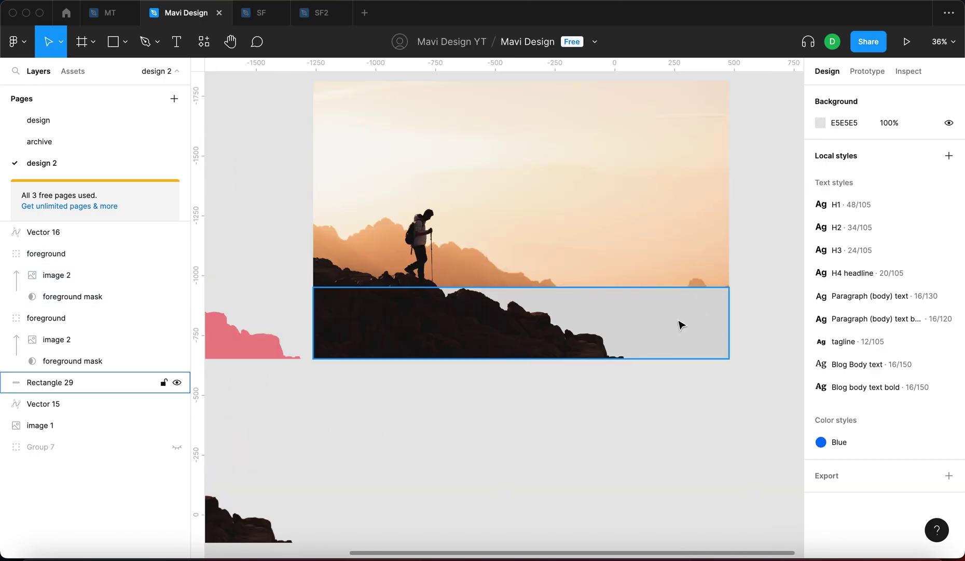
Step: Rename the grey rectangle across the lower part of the photo as background mask
click(681, 324)
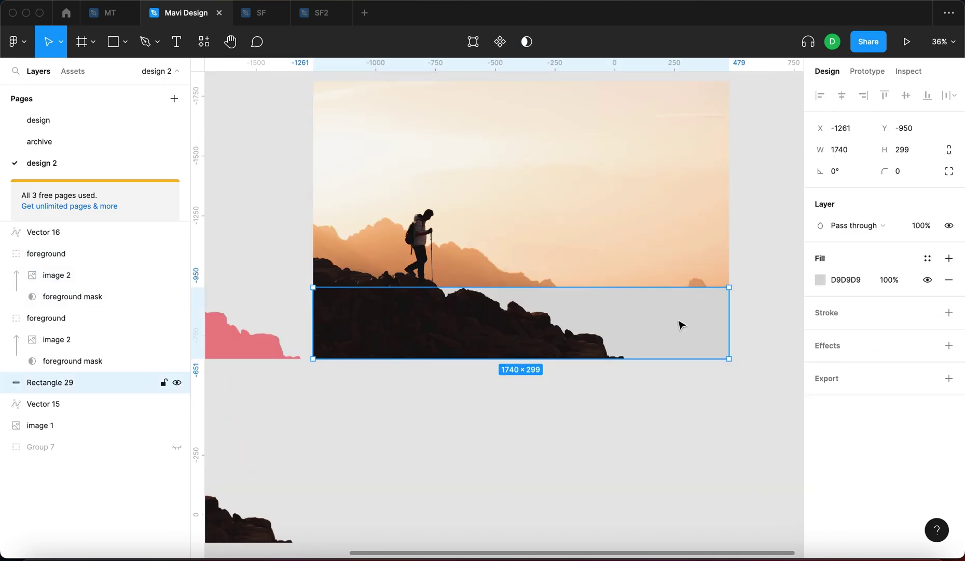
double_click(40, 382)
text(background mask)
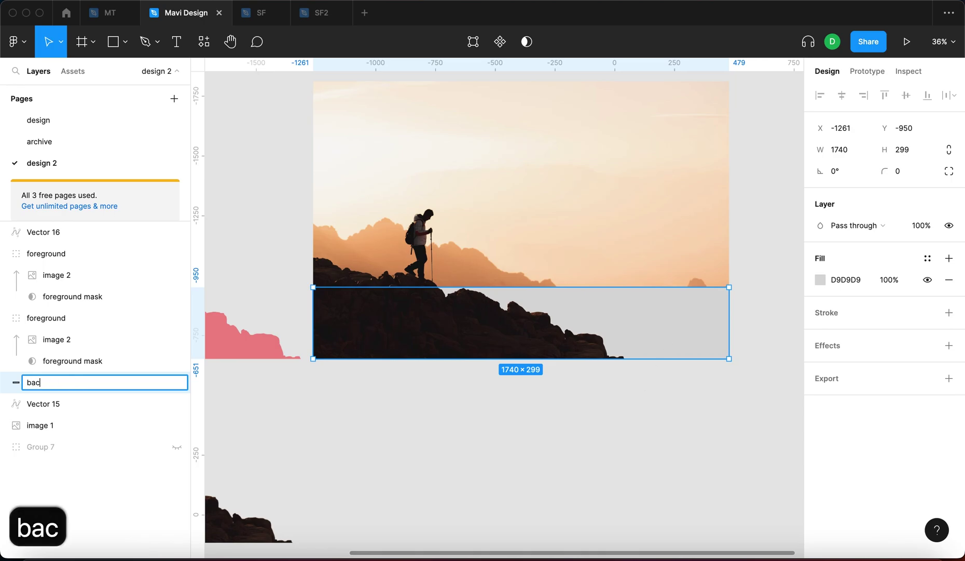
key(Return)
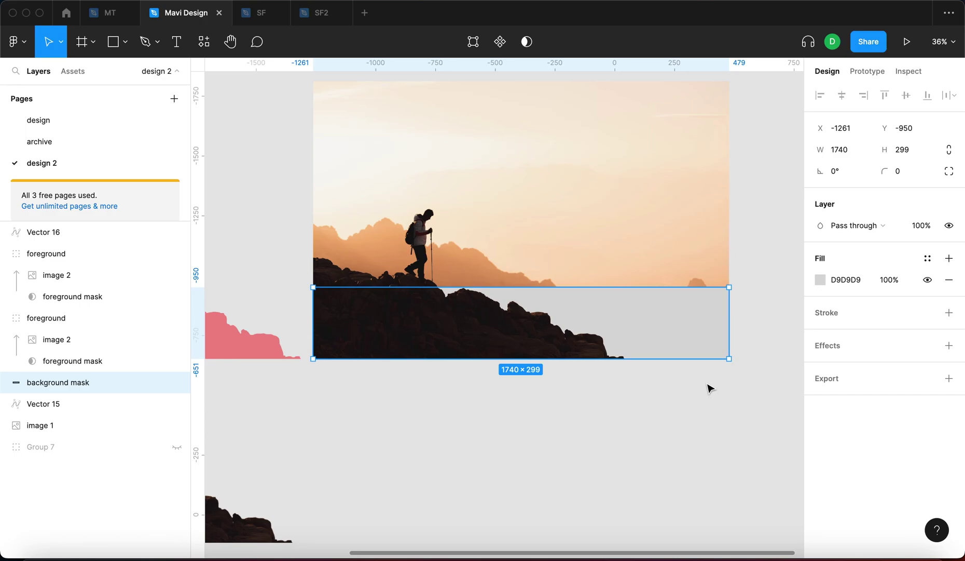
Step: Send the background mask to the back and use it as a mask for image 1
key(alt+super+bracketleft)
click(647, 471)
drag(719, 414, 685, 286)
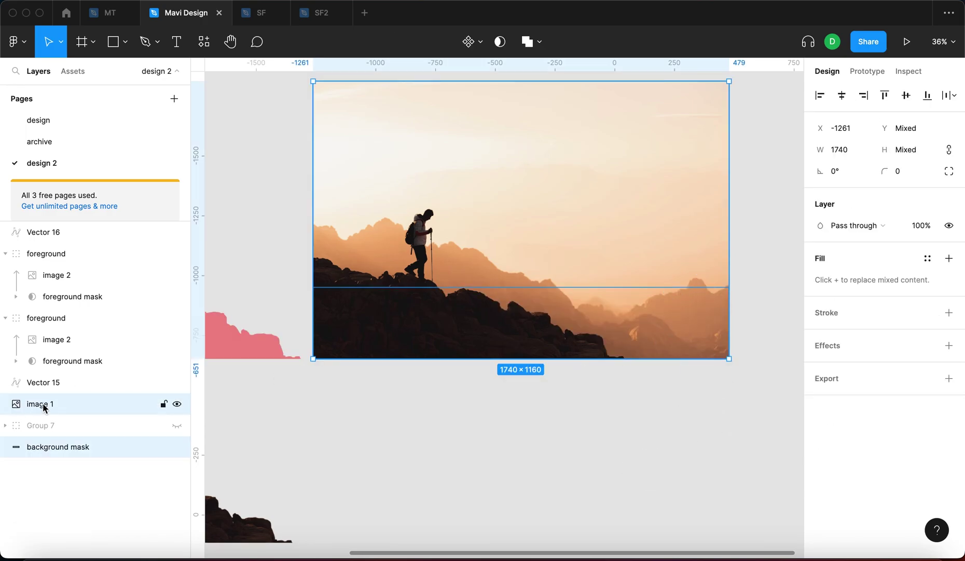
click(501, 42)
click(675, 379)
scroll(674, 379, down, 4)
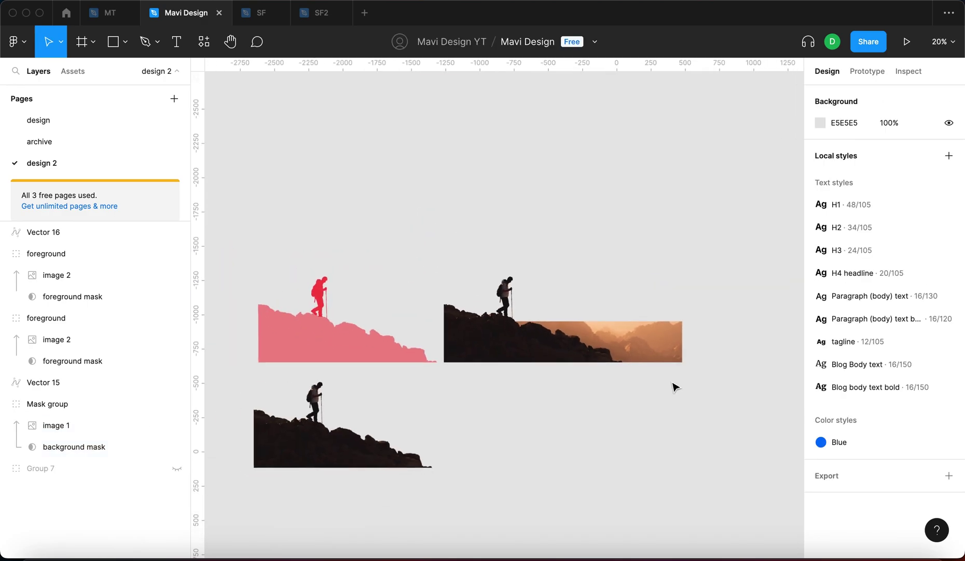
Step: Draw a frame about 1292 × 1297 on the empty canvas beside the masked photo and set its width to 1600
scroll(674, 384, right, 4)
drag(674, 384, 633, 380)
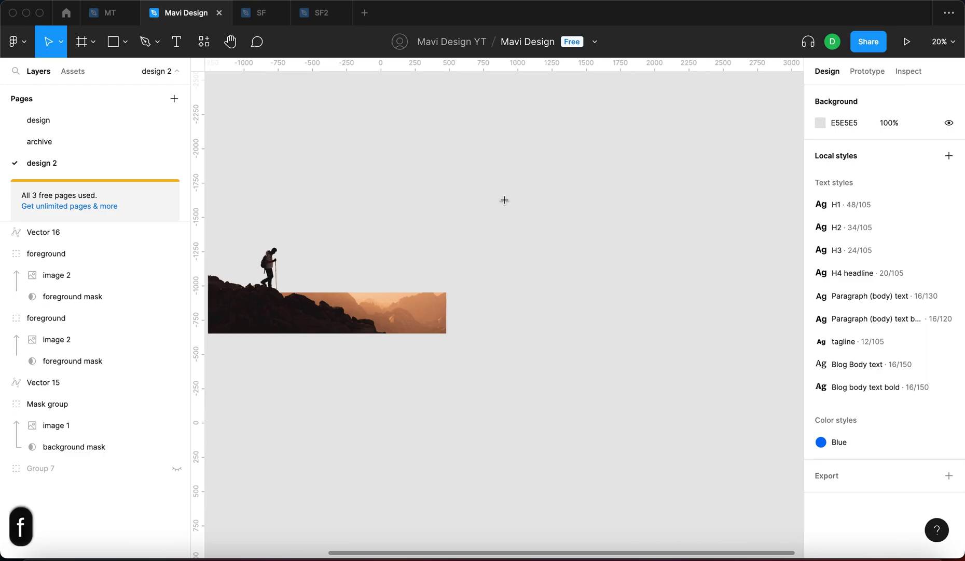
key(f)
drag(486, 176, 663, 353)
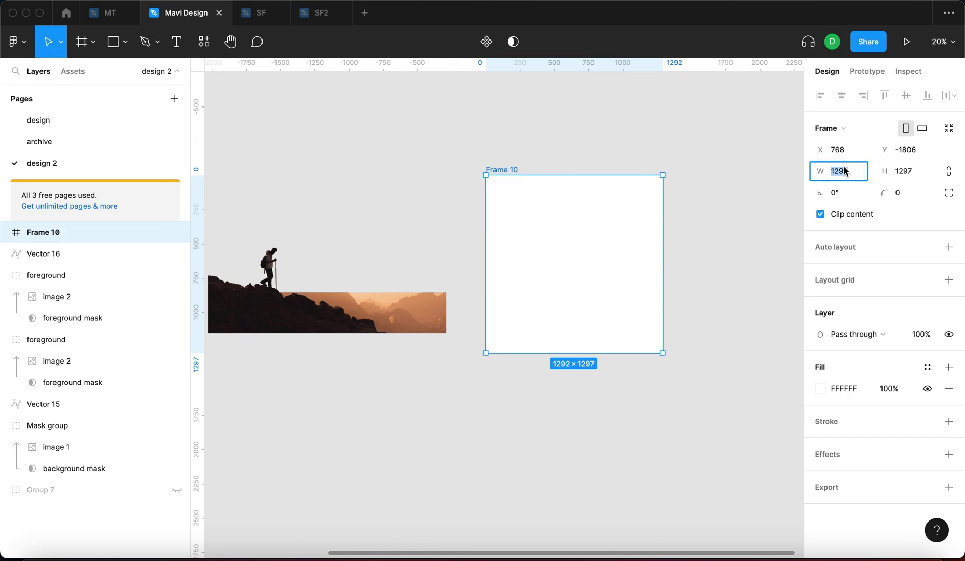
text(1600)
key(Return)
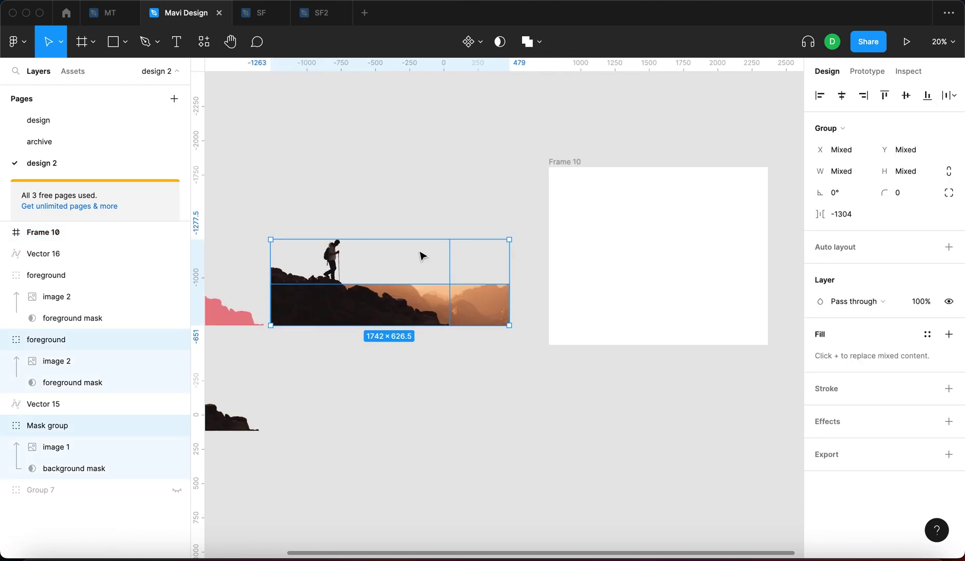
Step: Move the original foreground group and the background mask group together into the new frame
scroll(421, 254, right, 2)
drag(282, 311, 569, 280)
scroll(618, 284, right, 4)
click(658, 339)
scroll(573, 370, up, 5)
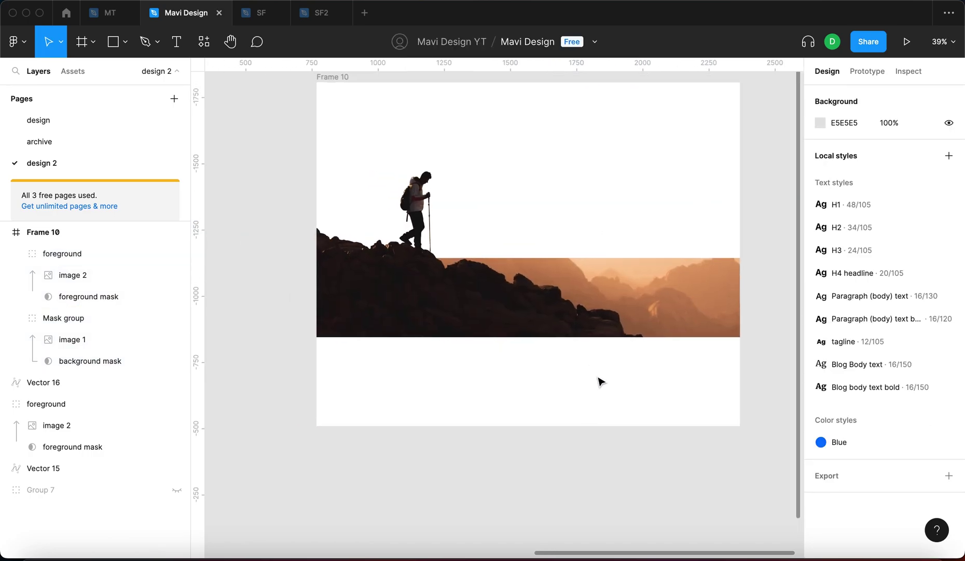
Step: Scale the foreground and background mask groups in the frame together, proportionally, to a width of 1600
drag(720, 401, 418, 202)
key(k)
scroll(543, 293, right, 3)
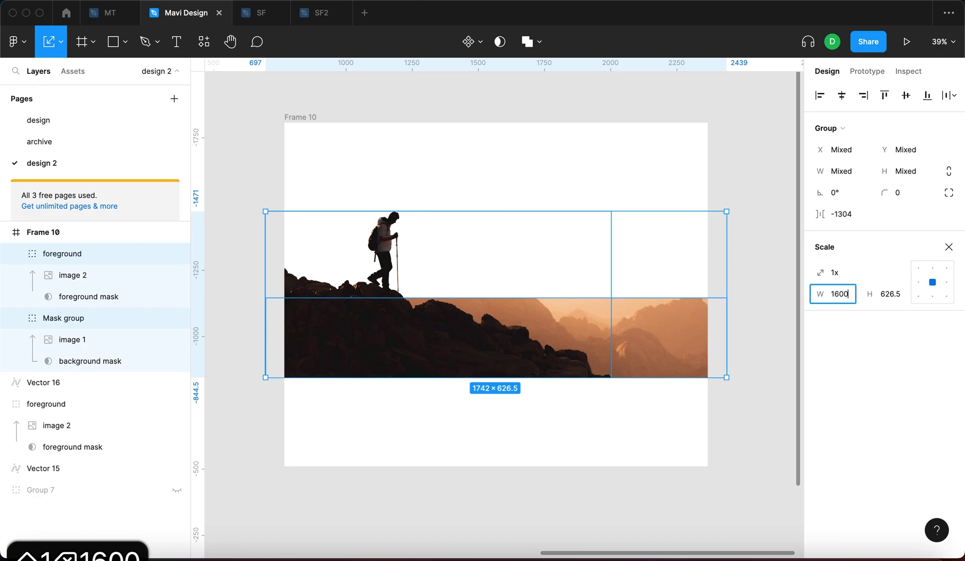
key(Return)
scroll(675, 324, up, 2)
Step: Narrow the background mask to about 1498 × 257 inside the frame and try raising its upper-right corner point
click(78, 402)
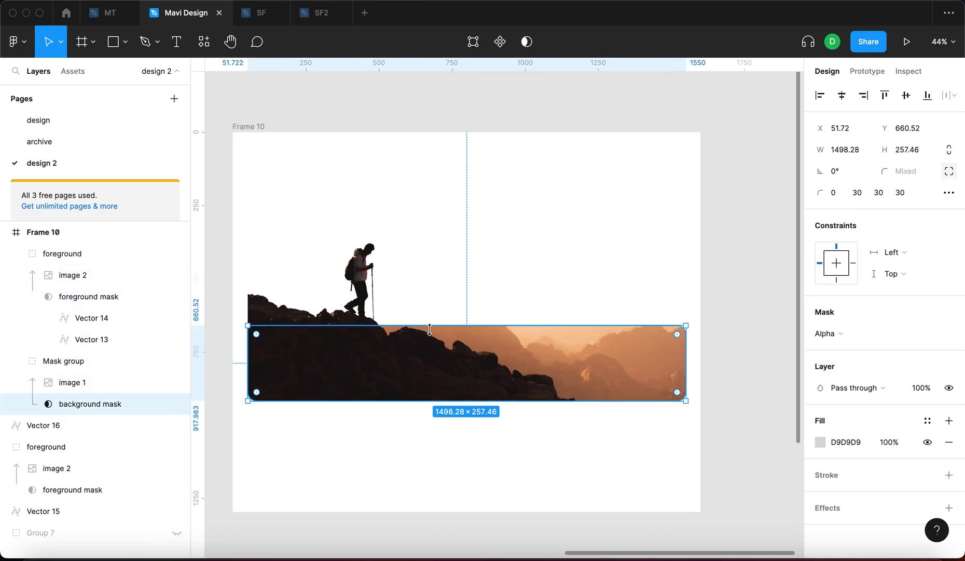
key(Return)
click(686, 326)
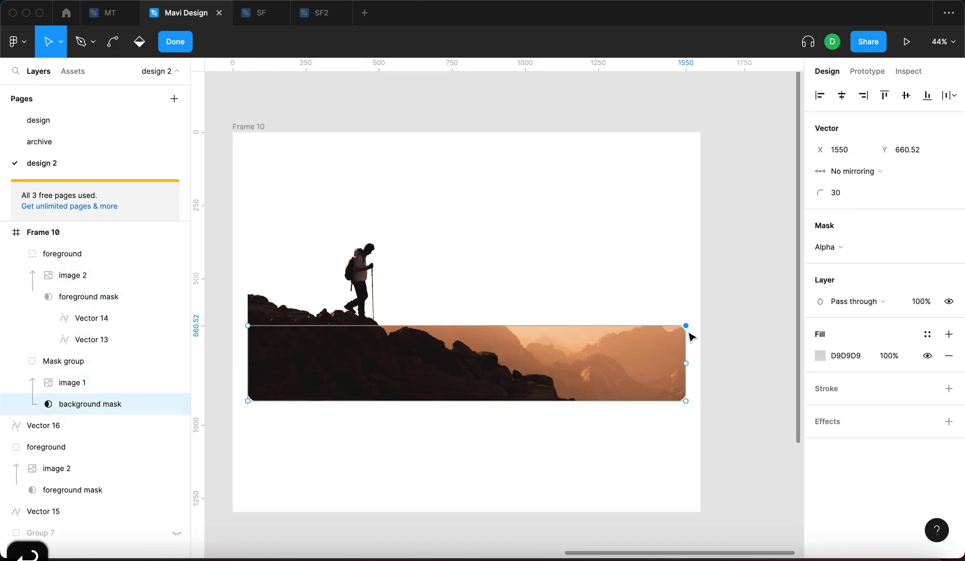
drag(688, 328, 690, 243)
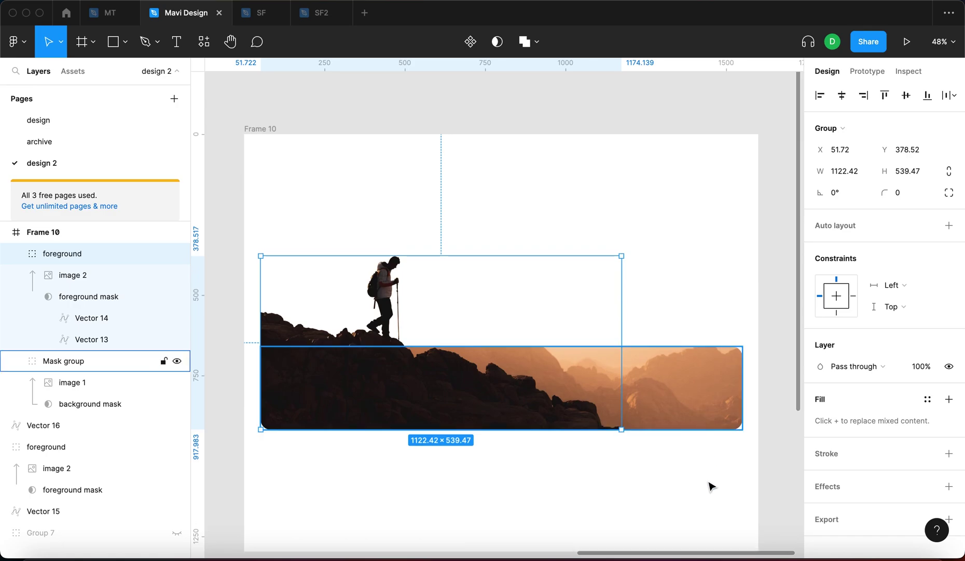
Step: Scale the foreground and background mask groups together proportionally until the background mask is about 1912 wide
drag(705, 469, 342, 253)
scroll(363, 279, down, 5)
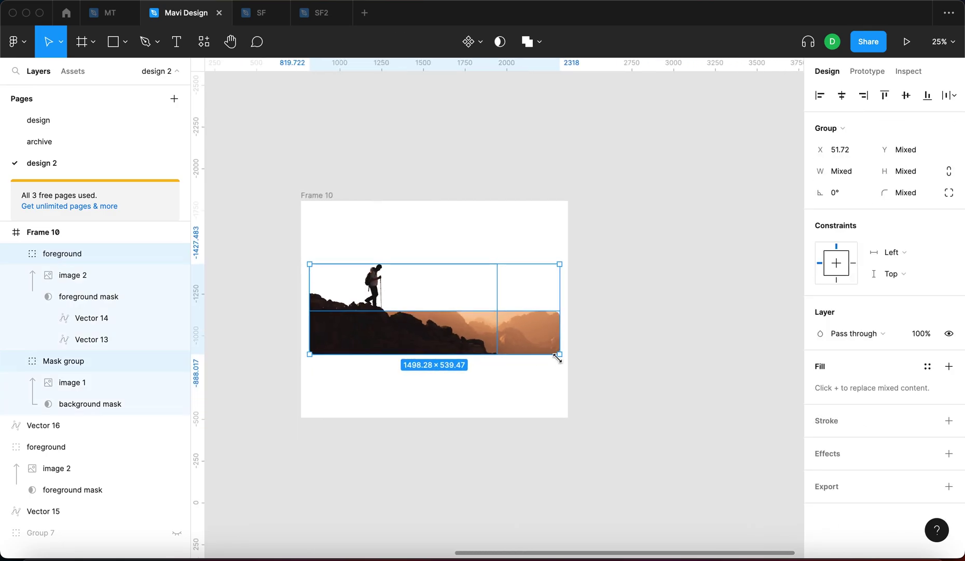
key(k)
drag(565, 358, 622, 380)
click(623, 400)
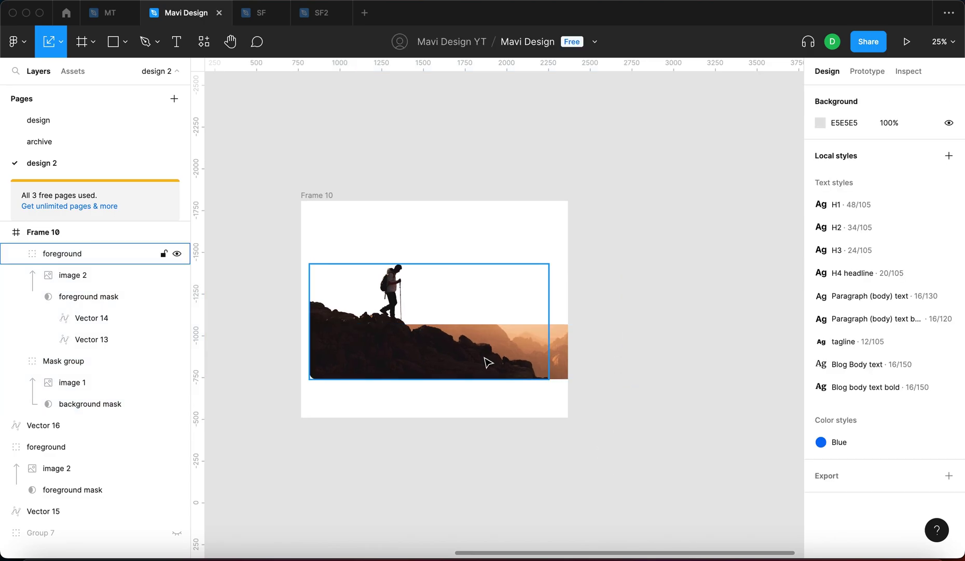
click(487, 363)
scroll(487, 362, up, 3)
scroll(487, 362, up, 3)
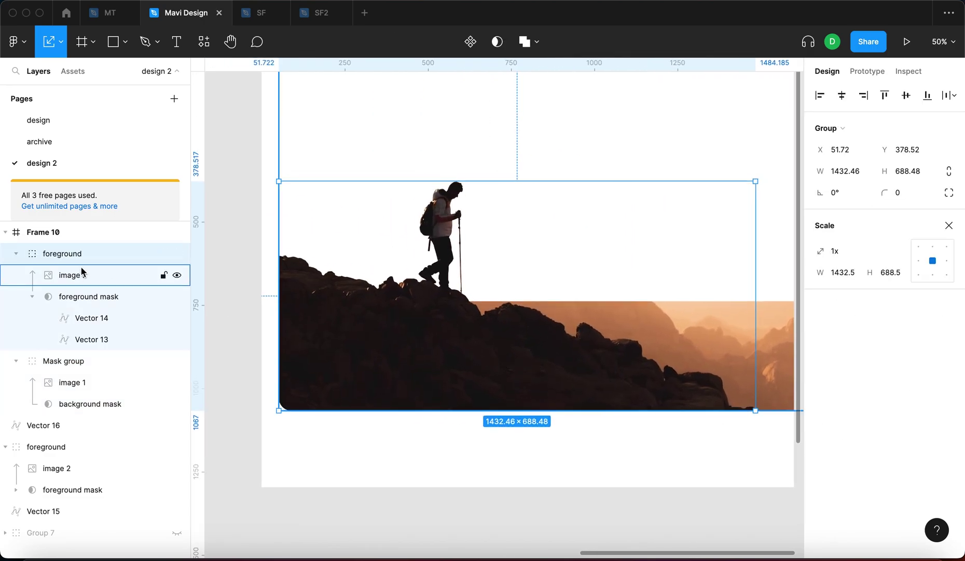
click(83, 294)
scroll(592, 463, down, 5)
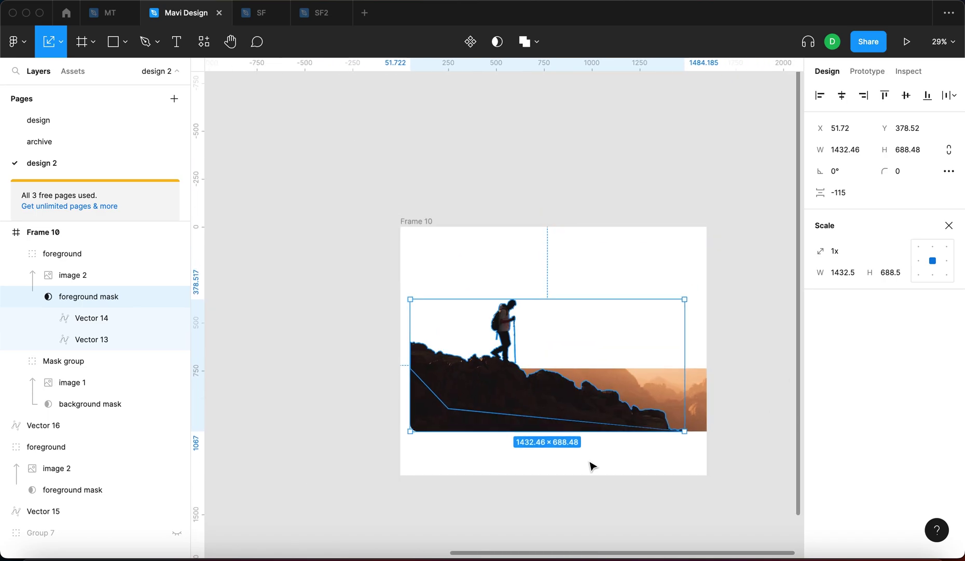
scroll(592, 464, right, 2)
click(550, 390)
Step: Reduce the background mask's width to 1500 so the rounded strip ends inside the frame's right edge
click(94, 410)
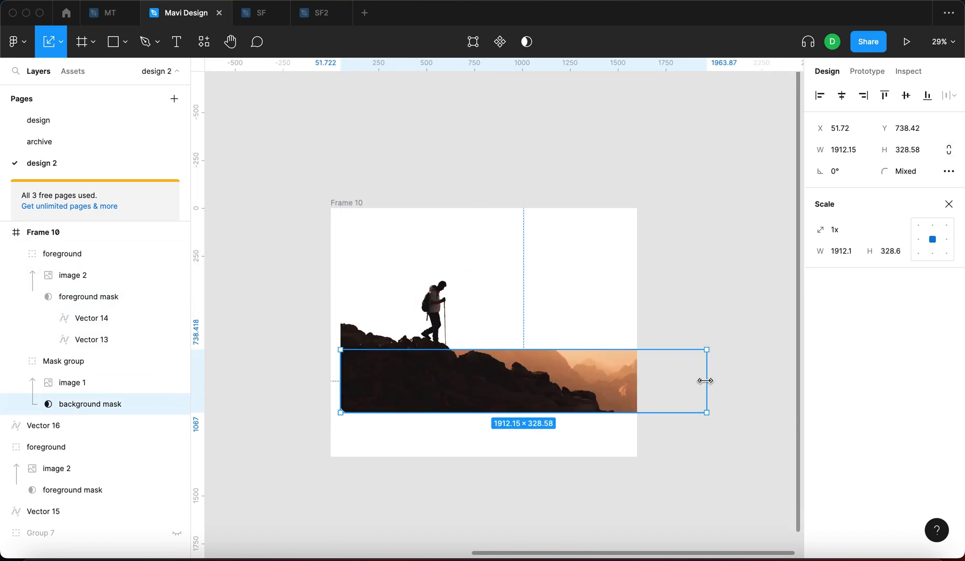
drag(704, 381, 629, 390)
scroll(627, 389, up, 5)
click(839, 150)
key(Up)
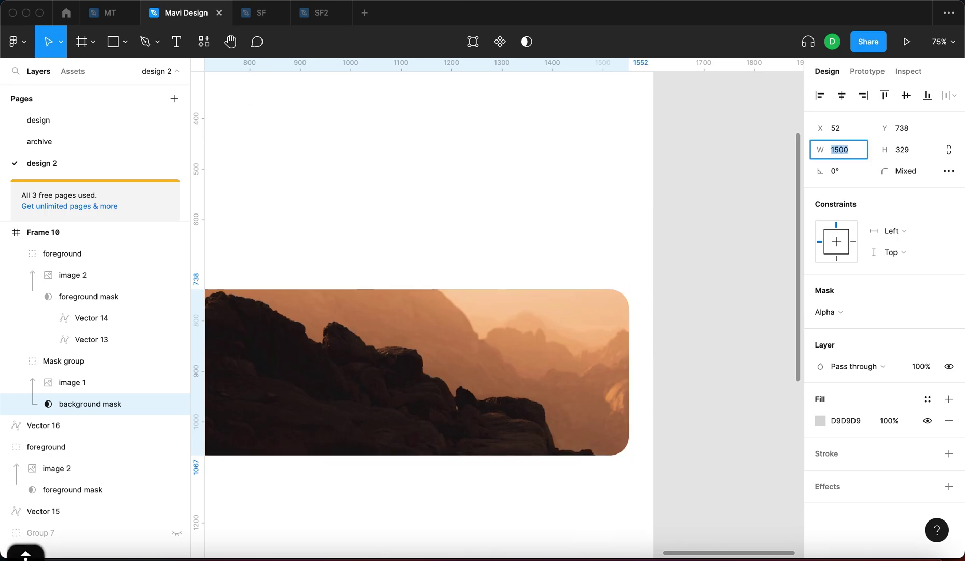
key(Return)
click(704, 263)
Step: Shift image 2 in the foreground group and image 1 in the background mask group about 60 to the left
scroll(704, 263, down, 7)
scroll(629, 269, up, 5)
click(420, 437)
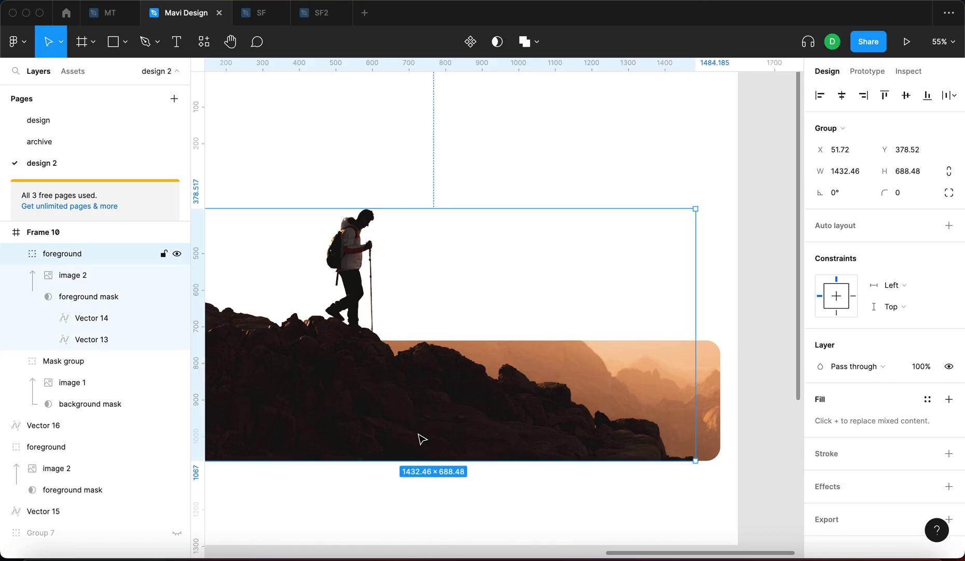
scroll(422, 440, down, 2)
double_click(420, 436)
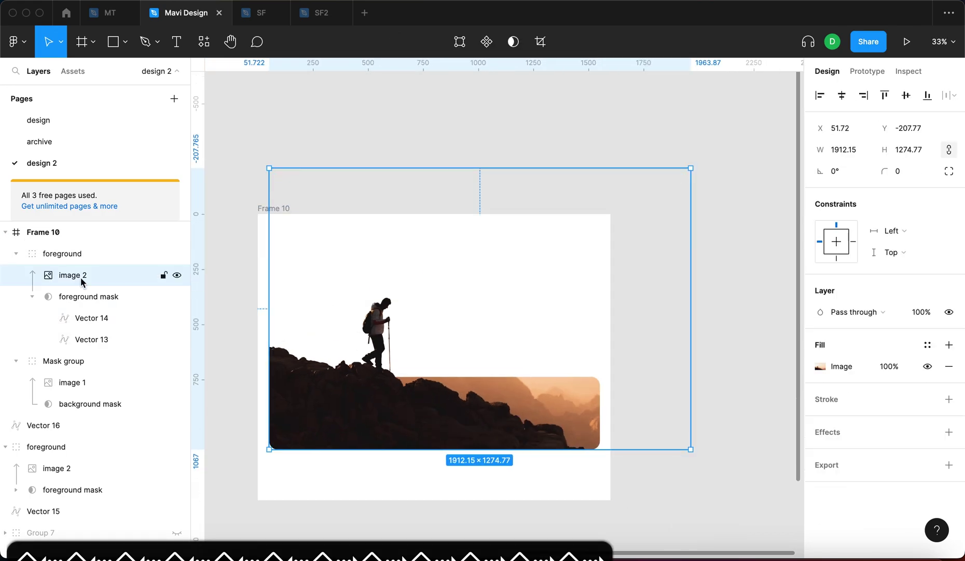
scroll(355, 354, up, 3)
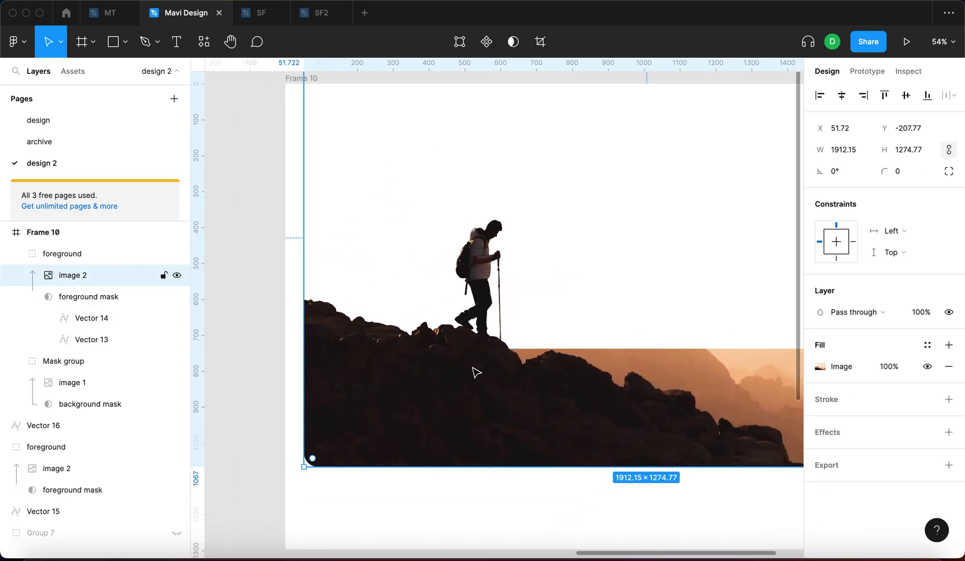
scroll(476, 372, right, 2)
scroll(417, 266, down, 2)
click(78, 382)
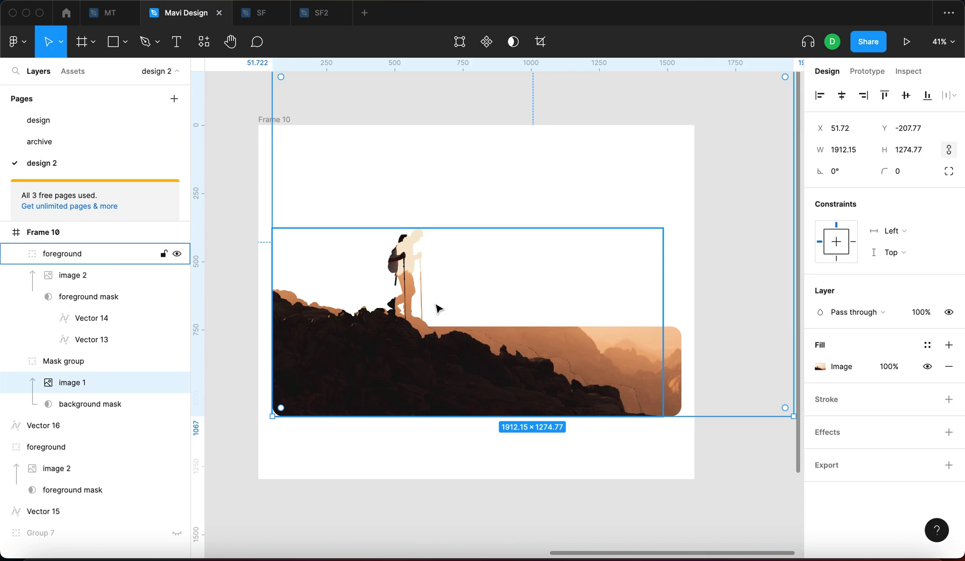
Step: Shift the foreground mask left to X -8.28 so it follows the moved hiker photo
click(99, 298)
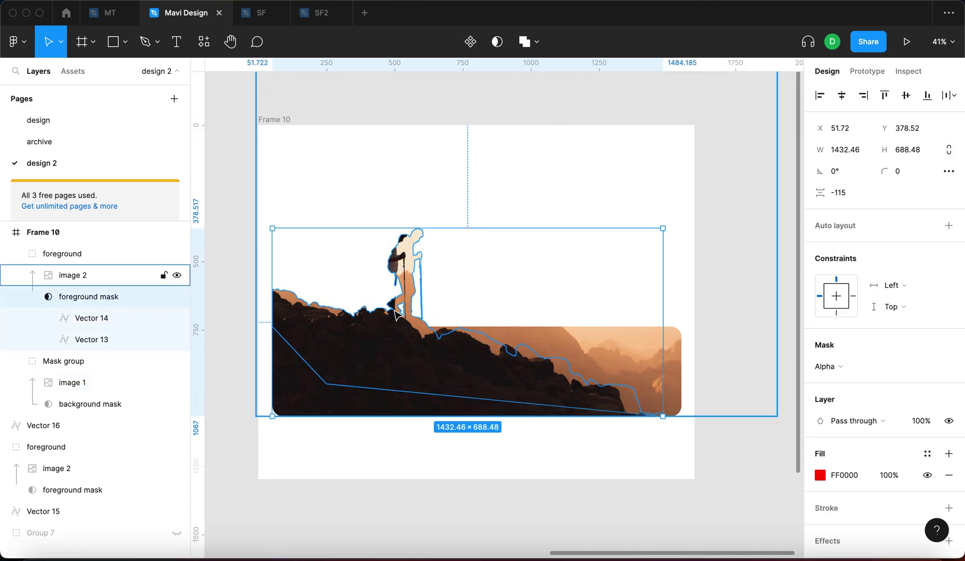
scroll(415, 294, up, 4)
scroll(414, 294, down, 2)
key(shift+Left)
key(shift+Left)
key(shift+Left)
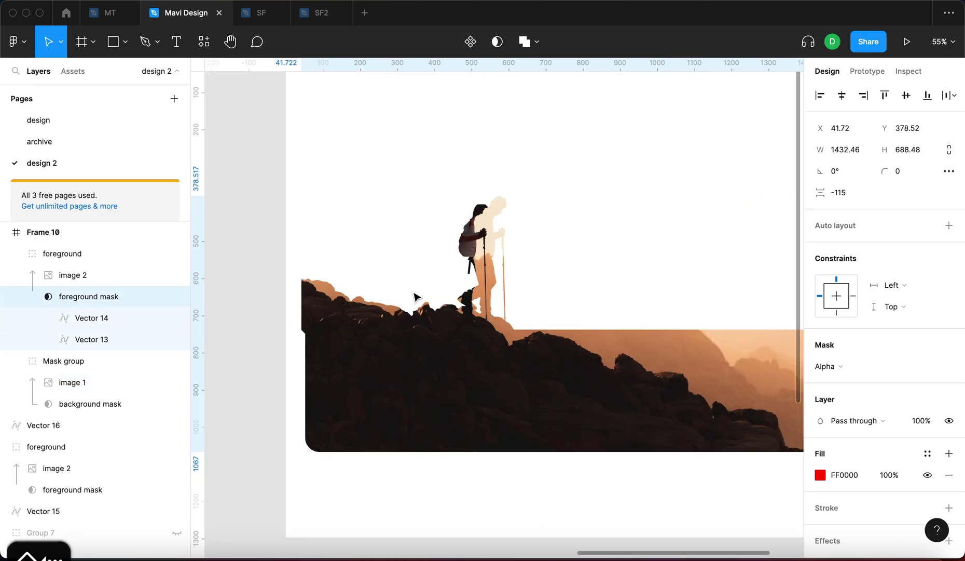
key(shift+Left)
key(shift+Left)
key(shift+Left)
scroll(243, 180, down, 3)
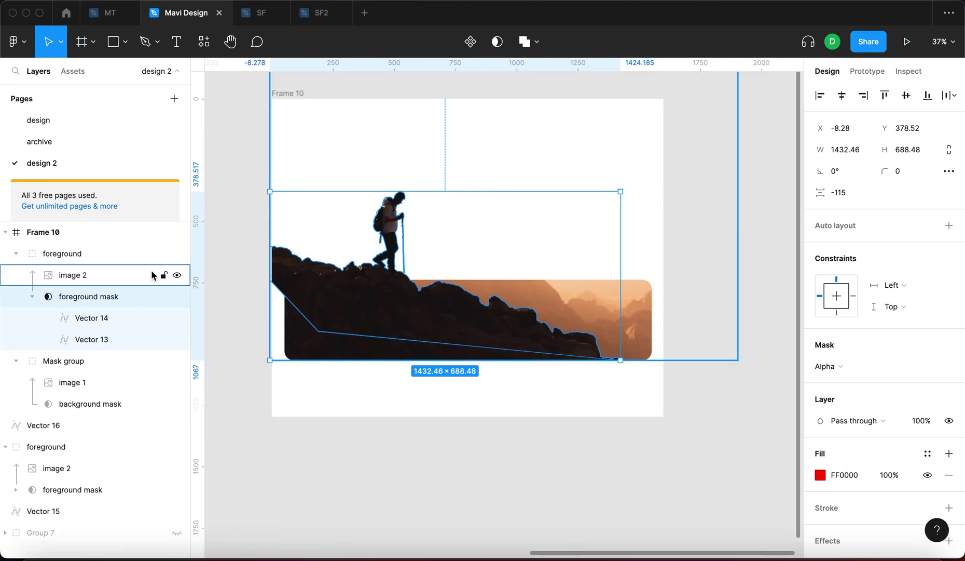
Step: Draw an 88 × 207 rectangle beside the frame and place it in the foreground group between image 2 and the foreground mask
scroll(249, 281, up, 5)
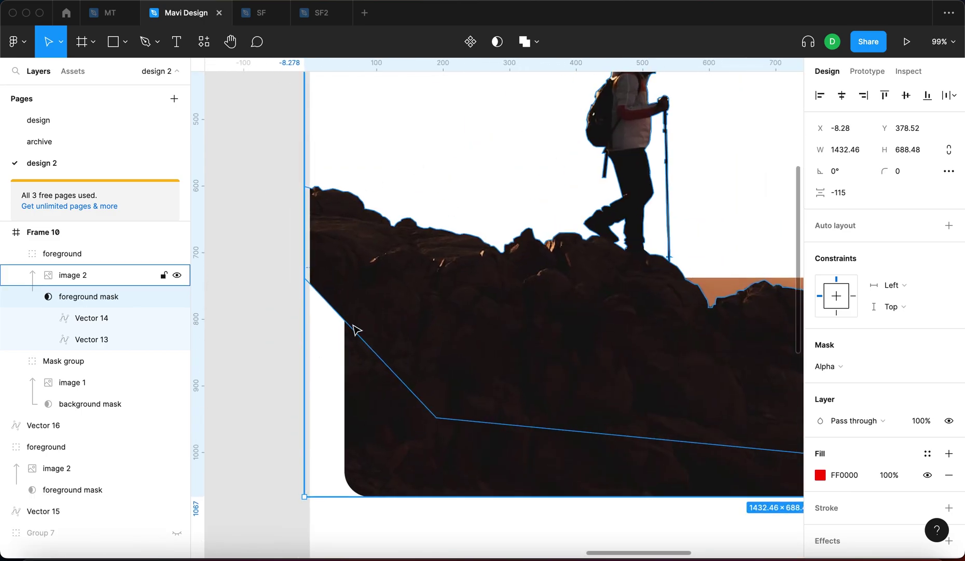
key(r)
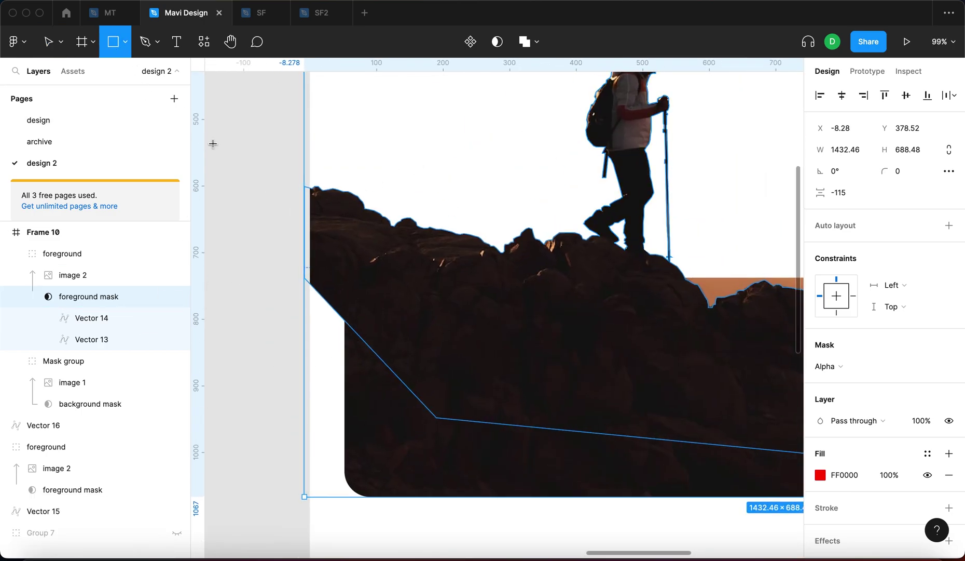
drag(227, 133, 229, 138)
drag(274, 257, 286, 270)
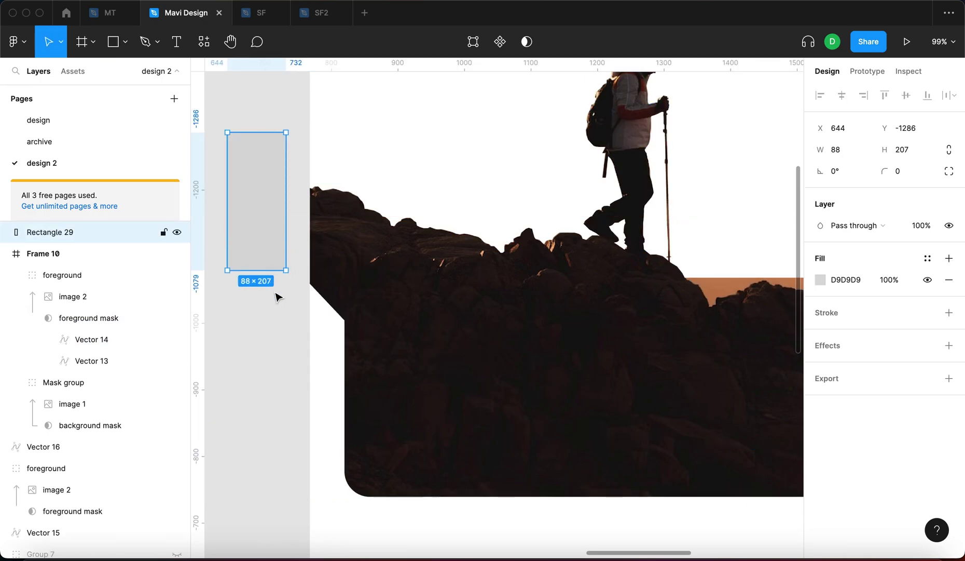
drag(254, 187, 257, 224)
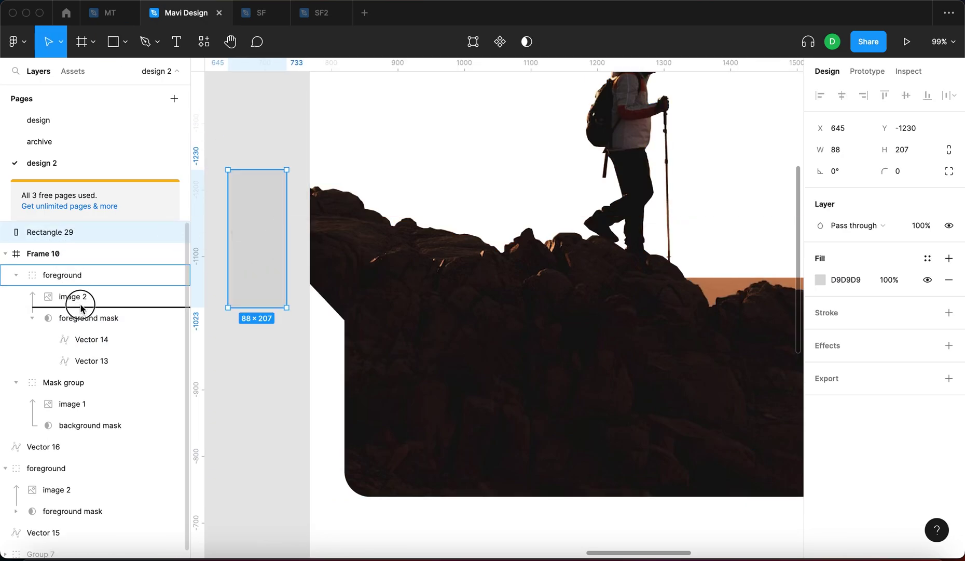
drag(83, 312, 120, 303)
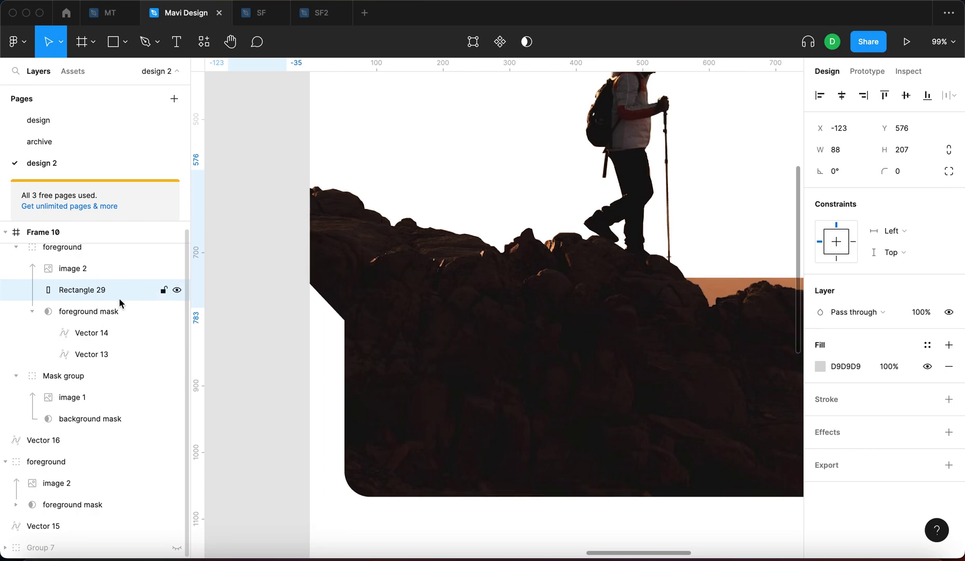
Step: Release the foreground mask, then move the rectangle over the rocks' left end at X -18 and stretch it to about 615 high
click(93, 316)
click(498, 42)
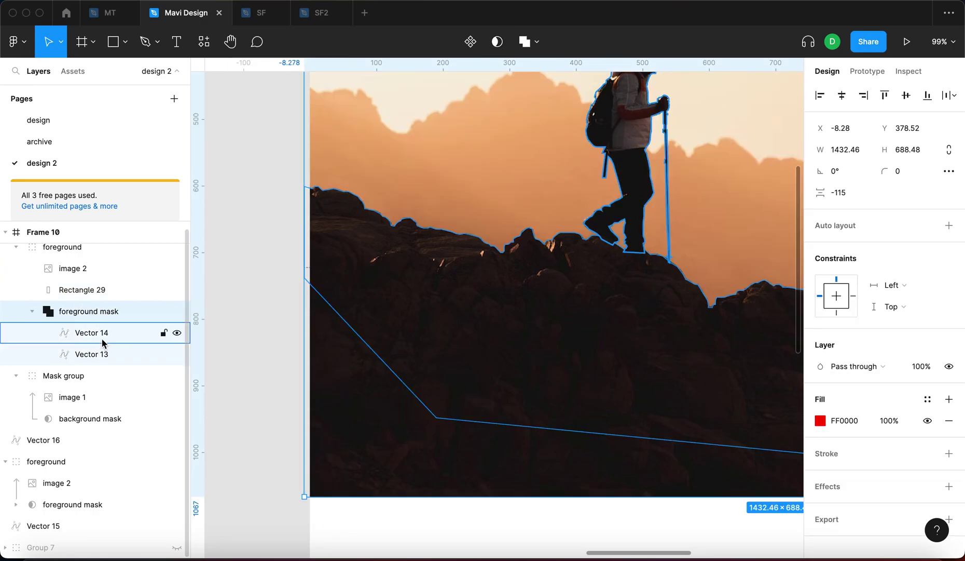
click(97, 290)
drag(266, 253, 327, 272)
scroll(366, 408, down, 5)
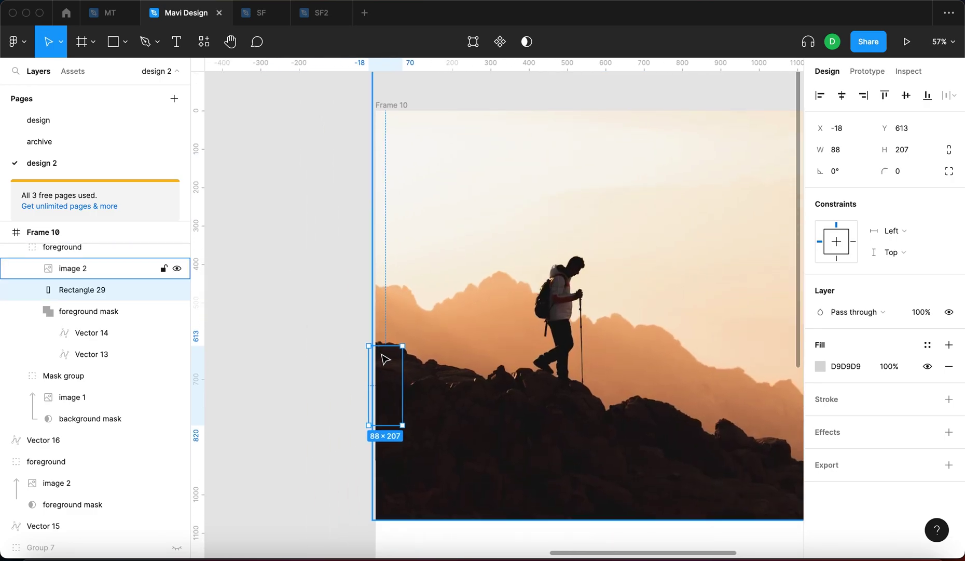
drag(384, 347, 386, 267)
Step: Subtract the rectangle from the foreground mask and use the resulting shape as the mask for image 2
shift+click(77, 314)
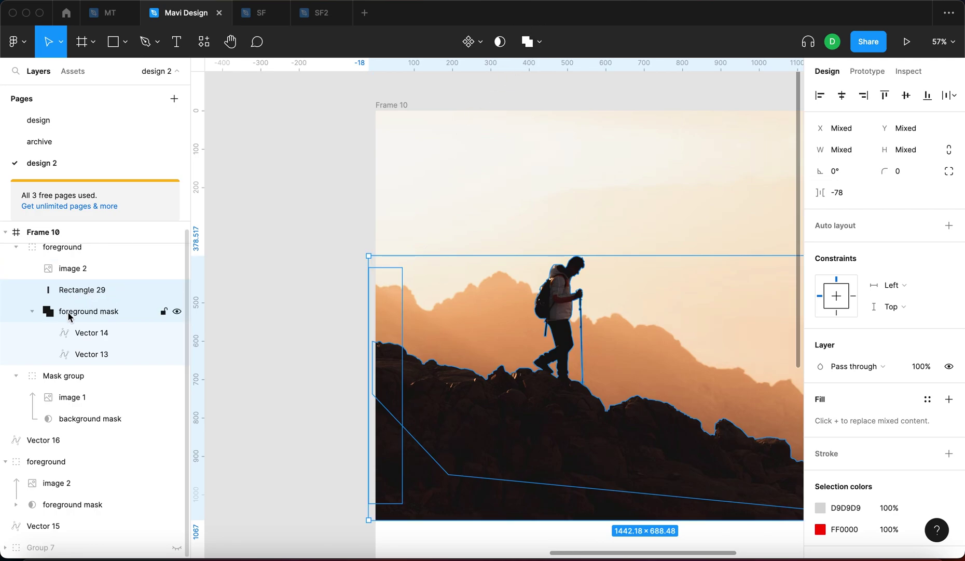
click(540, 43)
click(518, 89)
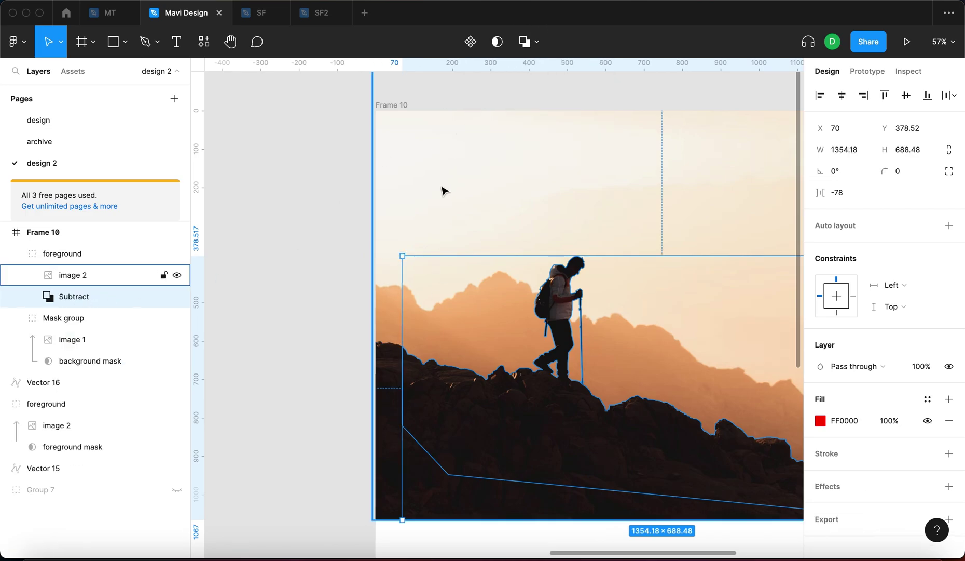
shift+click(101, 283)
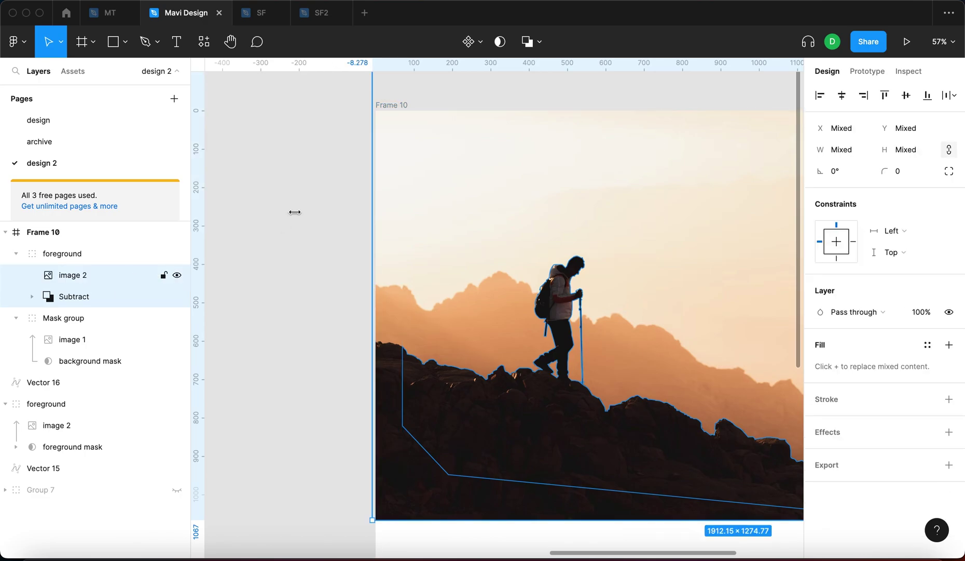
click(502, 43)
scroll(330, 322, right, 2)
click(261, 397)
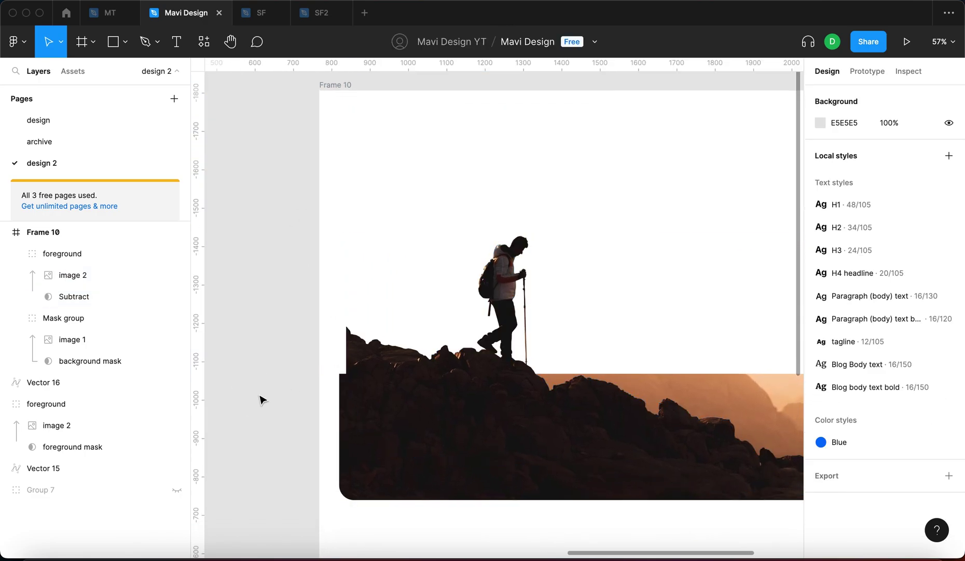
Step: Nudge the rectangle inside the Subtract mask left until the rocks' cut edge lines up with the background strip's left edge
click(106, 253)
click(106, 292)
click(107, 296)
click(31, 296)
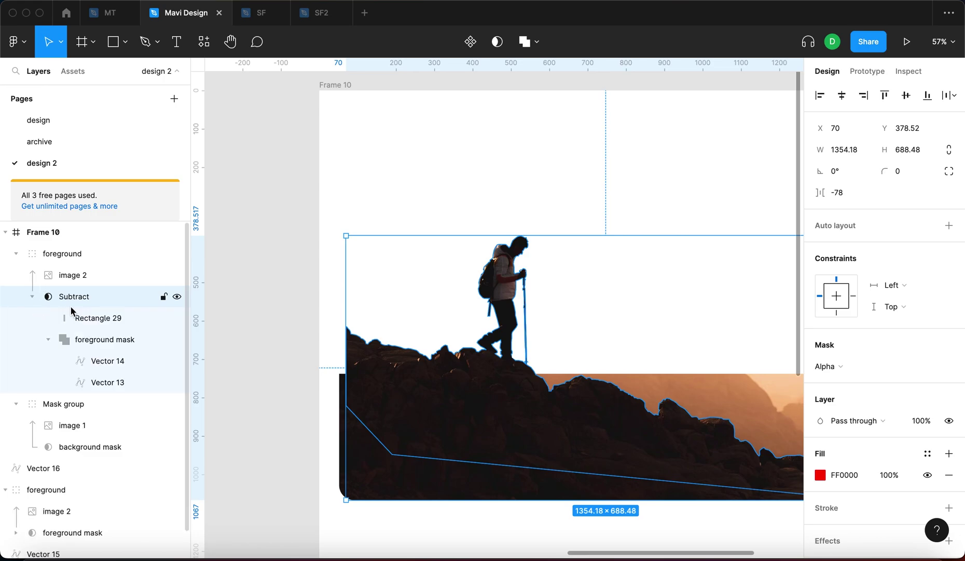
click(78, 318)
scroll(337, 384, up, 5)
key(Left)
key(Left)
key(Left)
key(Left)
key(Left)
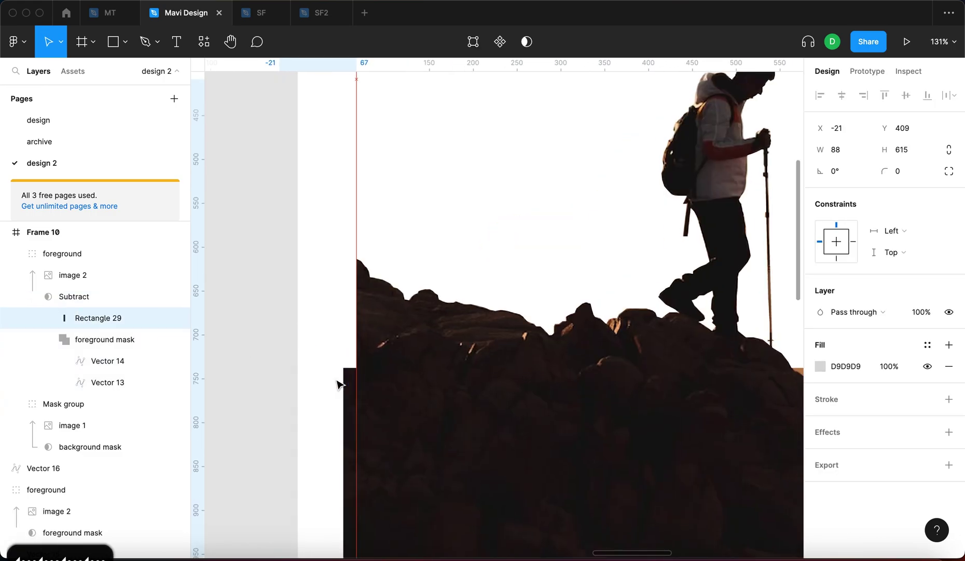
scroll(343, 362, up, 5)
key(Left)
key(Left)
key(Left)
key(Left)
key(Left)
key(Left)
key(Left)
key(Left)
key(Left)
key(Left)
key(Left)
key(Left)
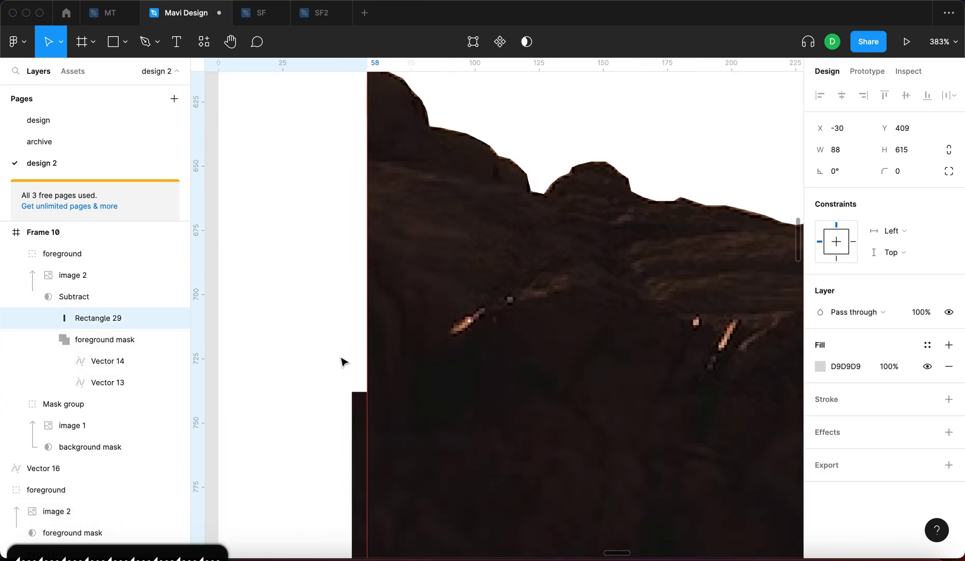
key(Left)
scroll(347, 400, up, 5)
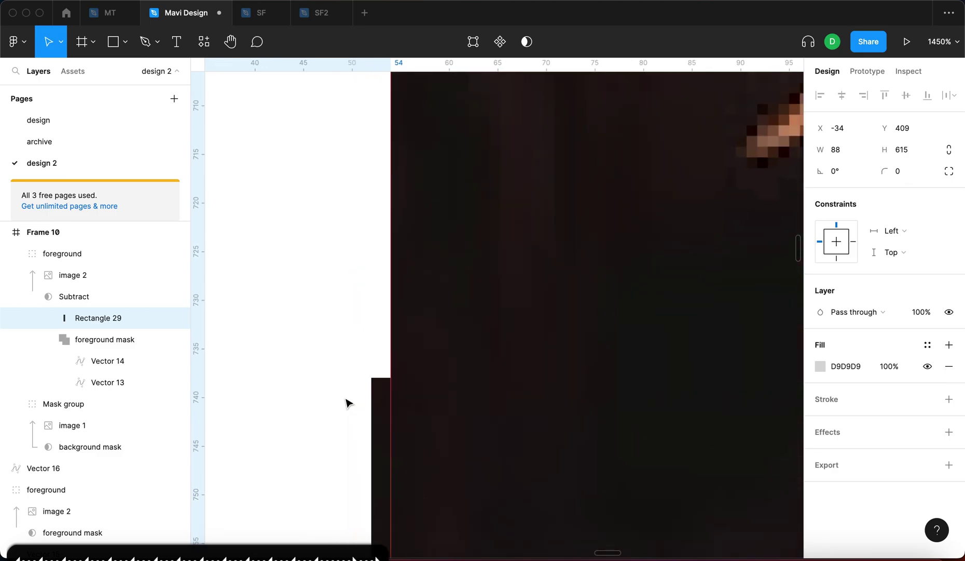
scroll(347, 401, down, 7)
scroll(345, 397, down, 6)
click(297, 403)
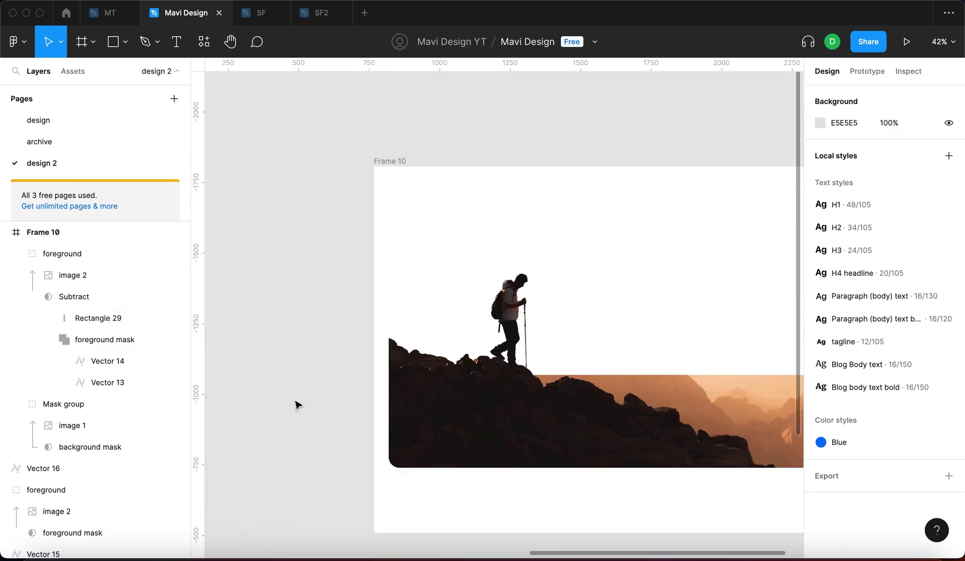
scroll(297, 403, right, 3)
scroll(297, 403, down, 2)
click(782, 428)
scroll(785, 432, up, 1)
scroll(366, 247, up, 5)
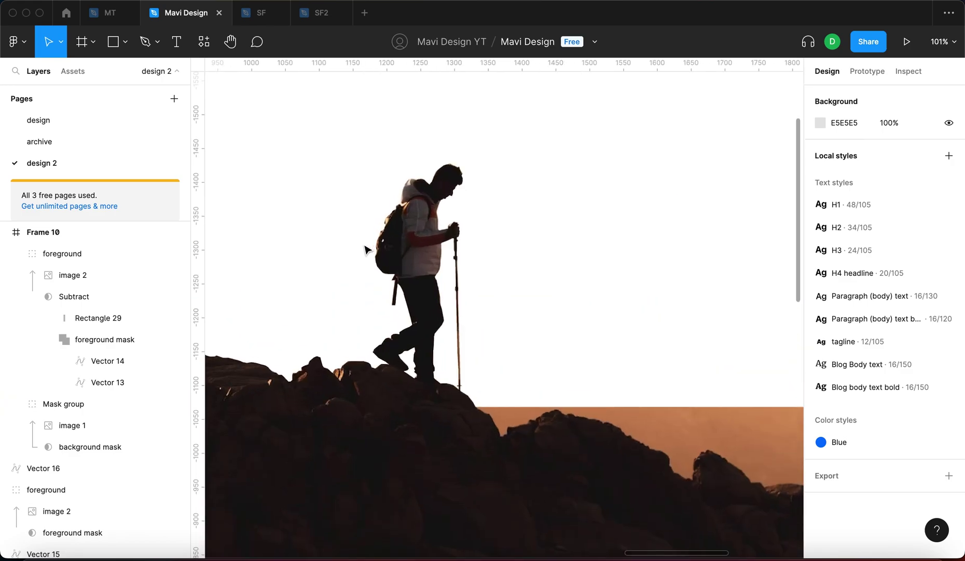
scroll(461, 257, down, 7)
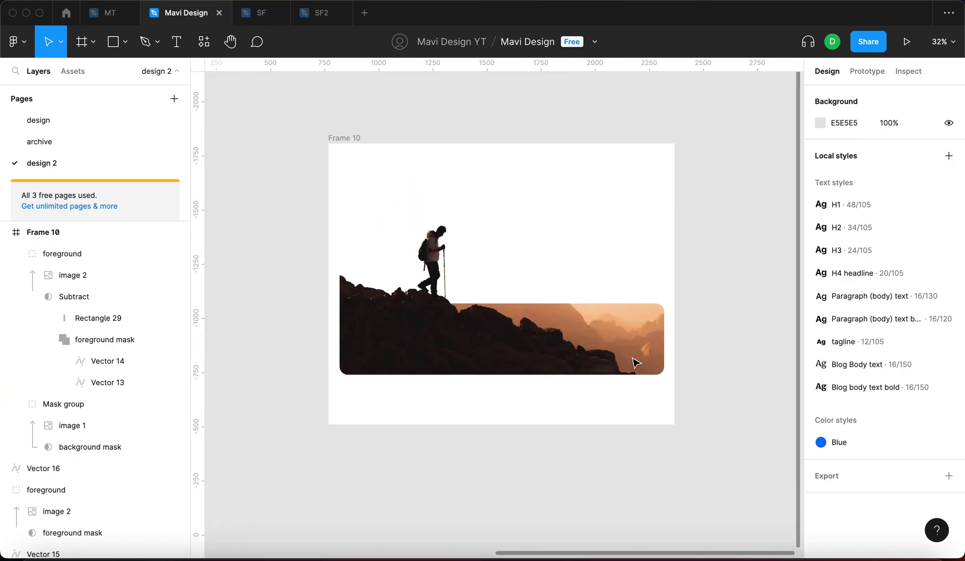
Step: Undo the last two changes and leave the background mask's point editing
scroll(626, 324, up, 5)
key(super+z)
key(super+z)
scroll(694, 337, down, 5)
scroll(694, 337, up, 2)
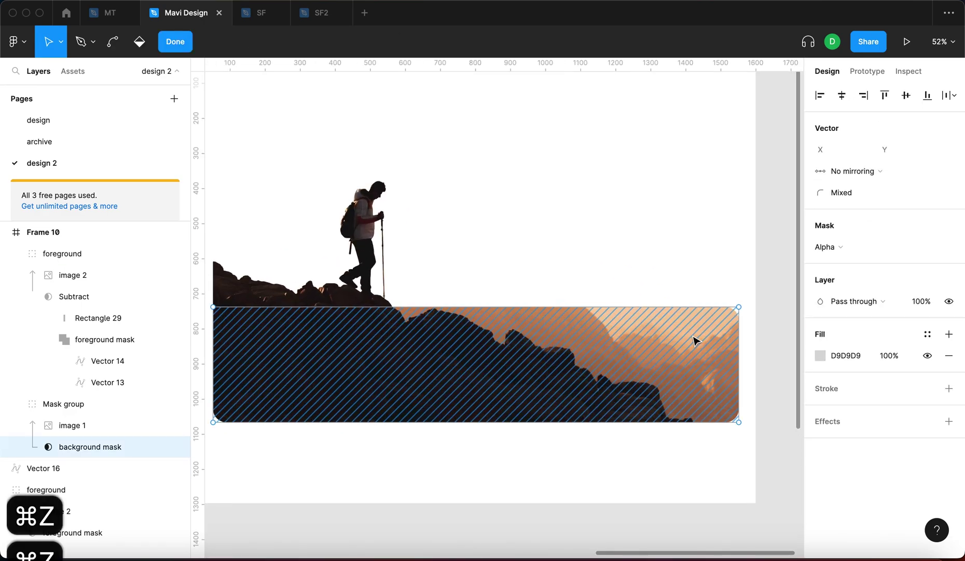
key(Return)
scroll(693, 337, down, 4)
scroll(722, 337, up, 2)
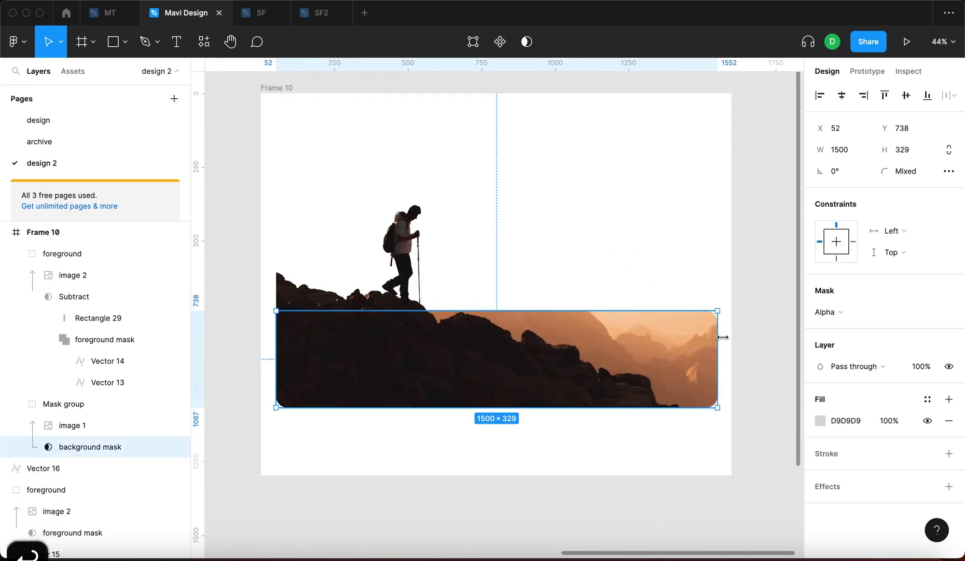
Step: Slant the background mask's upper edge by raising its right corner to Y 621.5 and lowering its left corner to Y 915.5
double_click(707, 324)
drag(717, 311, 717, 277)
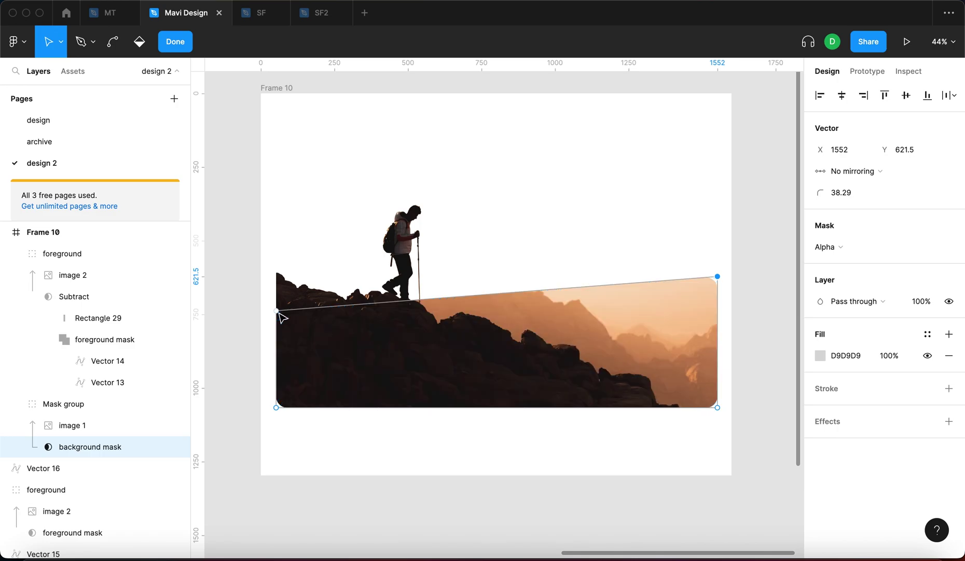
drag(278, 312, 278, 365)
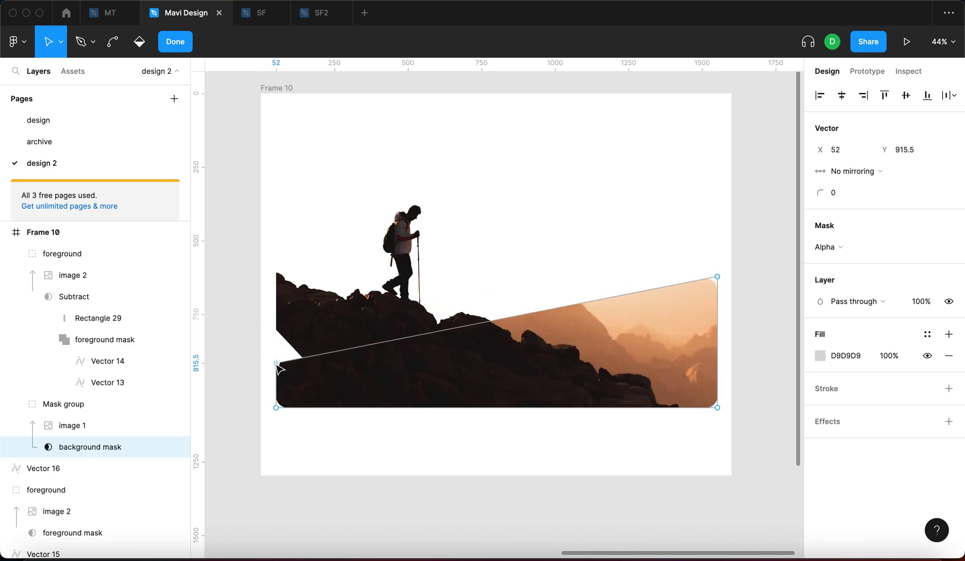
key(Return)
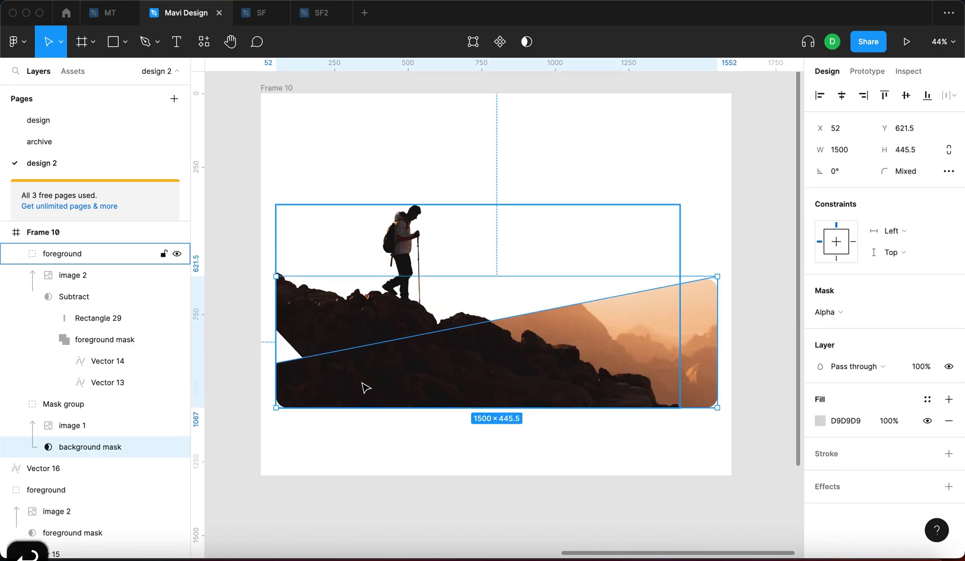
click(747, 300)
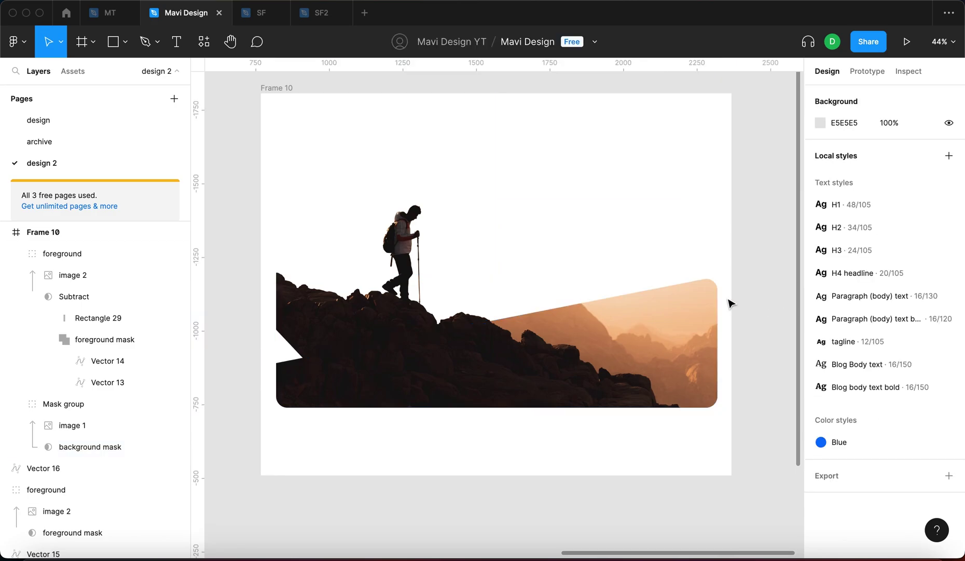
Step: Move the lower-left point of Vector 13 in the foreground mask outward so the rocks fill the gap at the strip's left edge
click(324, 320)
click(78, 336)
click(92, 299)
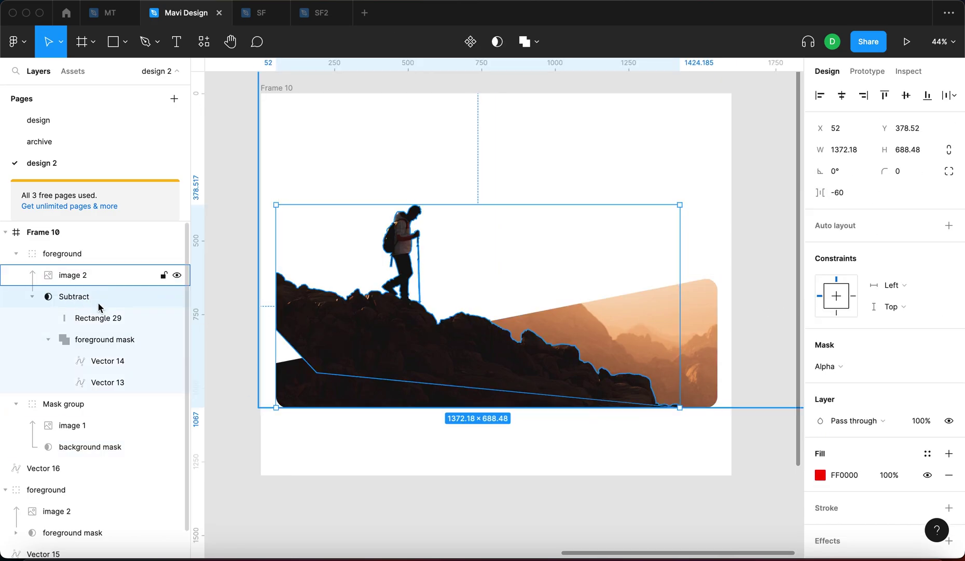
click(99, 317)
click(259, 312)
scroll(259, 317, up, 3)
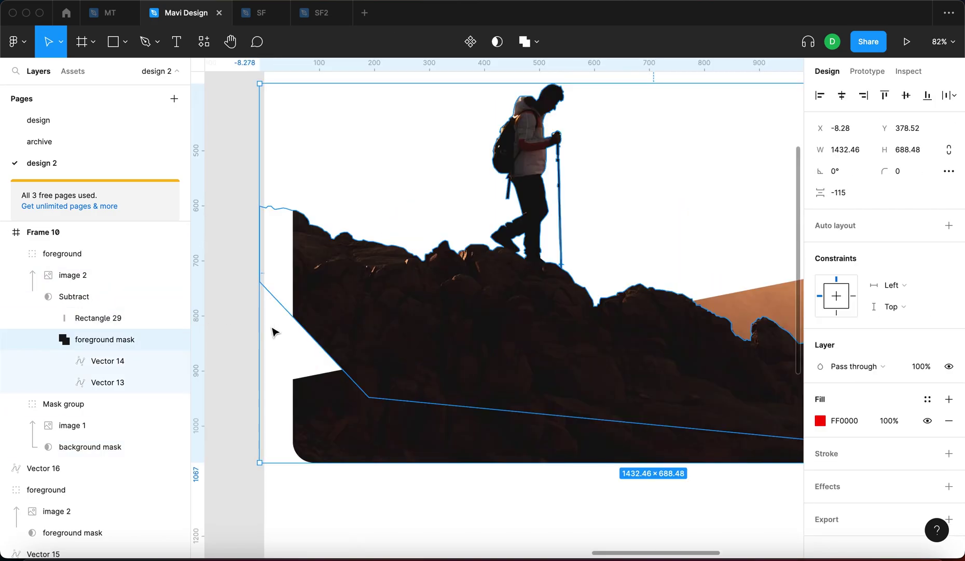
click(99, 364)
click(101, 382)
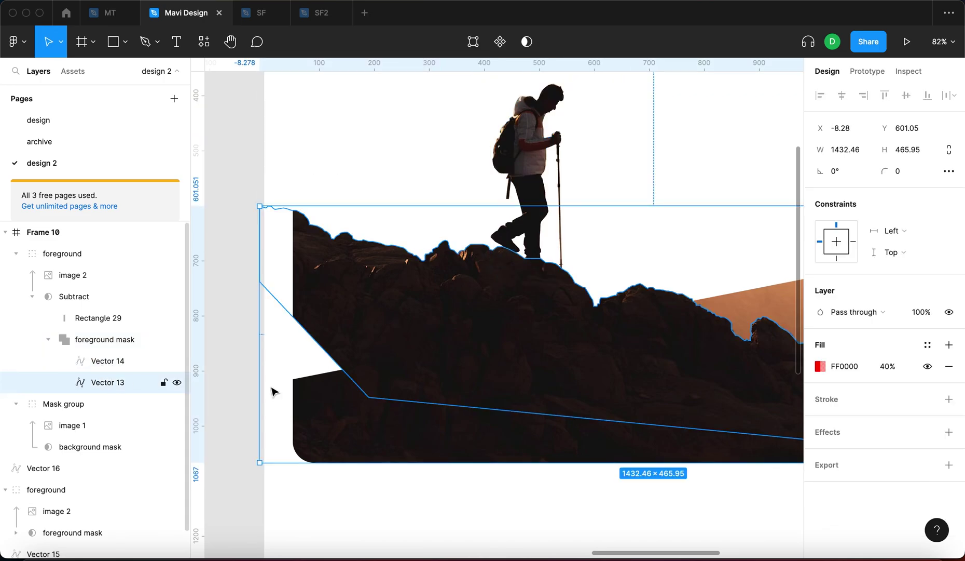
double_click(371, 399)
drag(370, 399, 288, 391)
key(Escape)
click(99, 318)
click(283, 340)
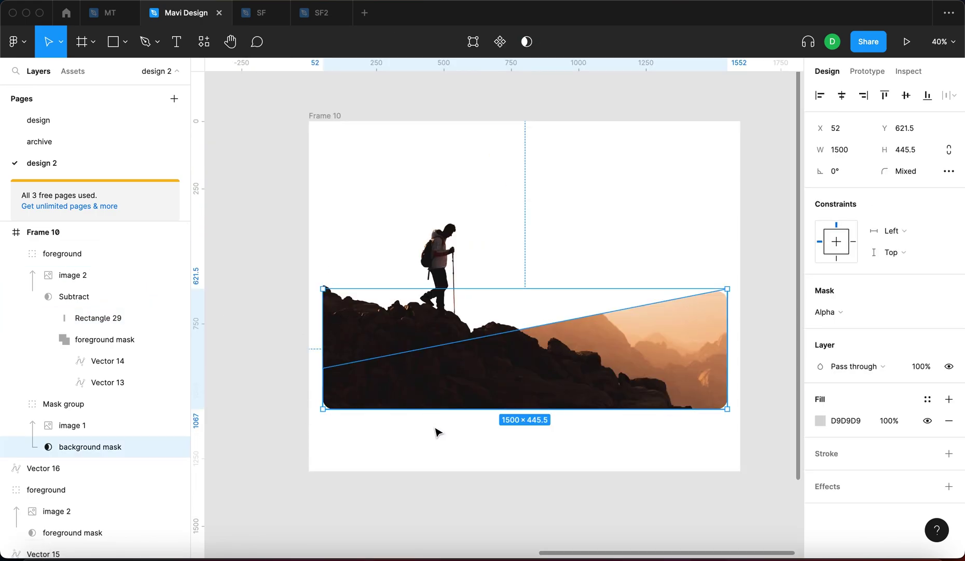
click(440, 435)
Step: Draw a horizontal line about 1403 long at Y 148.5 above the hiker and centre it horizontally in the frame
scroll(638, 284, up, 1)
key(p)
click(347, 177)
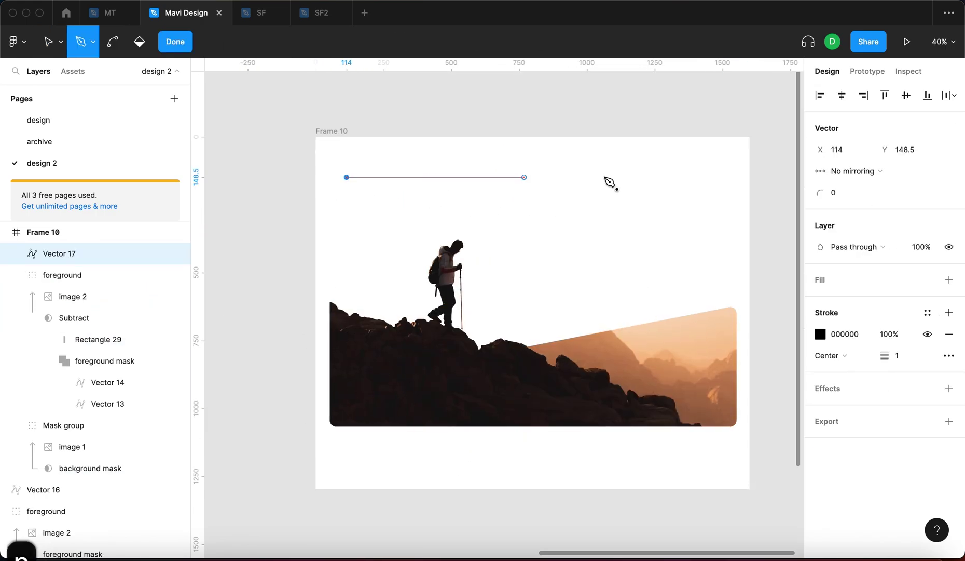
key(Return)
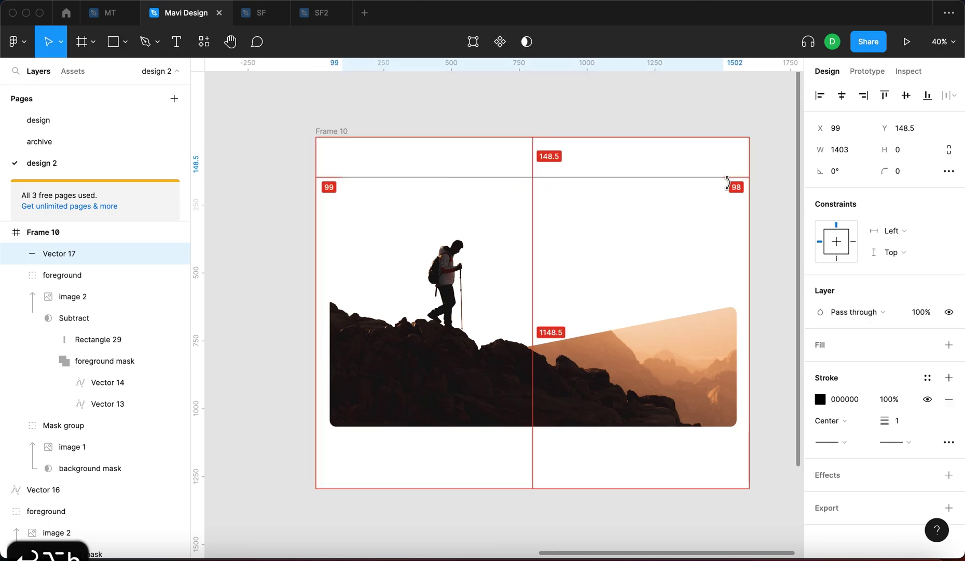
key(alt+h)
Step: Extend both ends of the horizontal line until they align with the background strip's left and right edges
key(Return)
scroll(351, 187, up, 3)
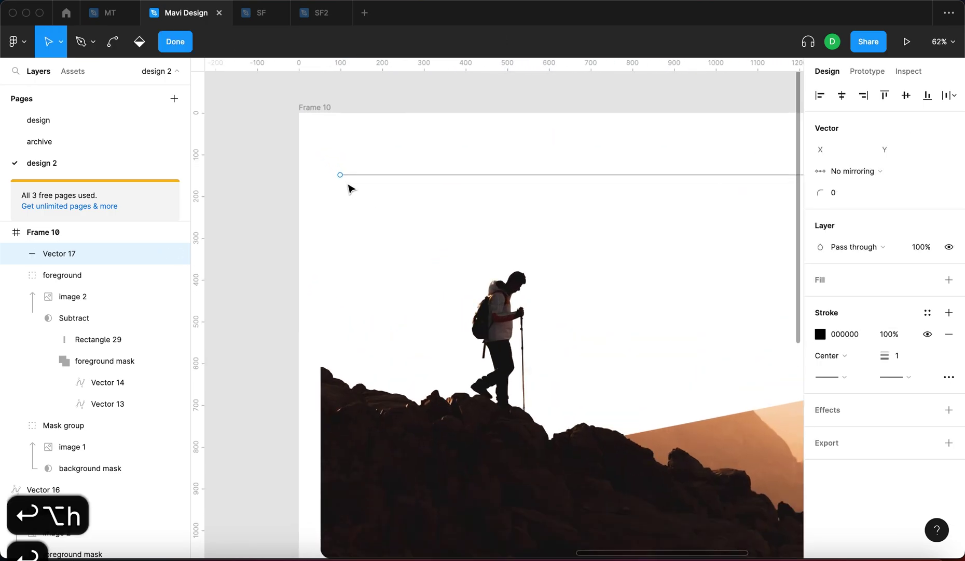
key(Return)
shift+click(381, 408)
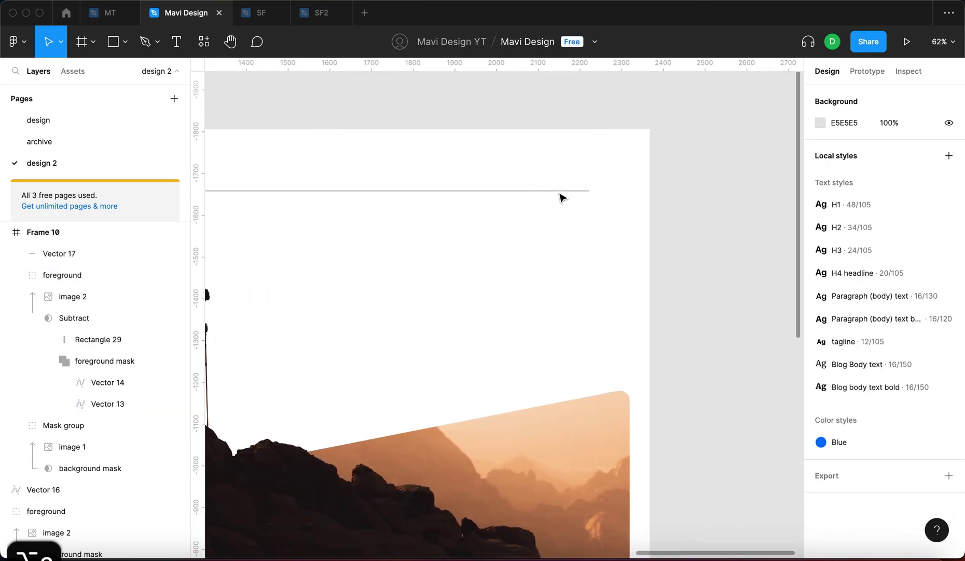
click(562, 193)
scroll(562, 194, down, 3)
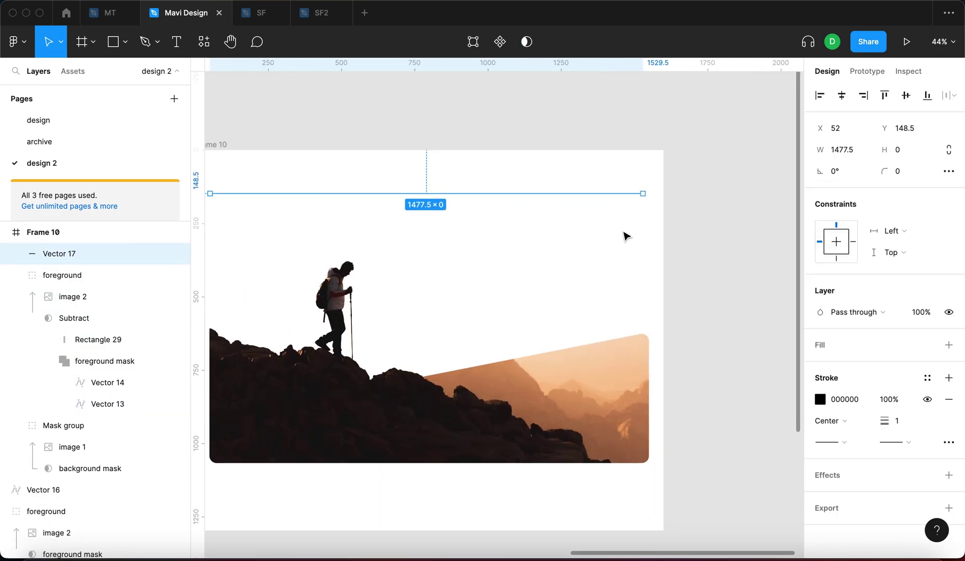
key(alt)
key(Escape)
Step: Add a text box beside the hiker reading "Hiking Equipment" and narrow the box to 288 wide
key(t)
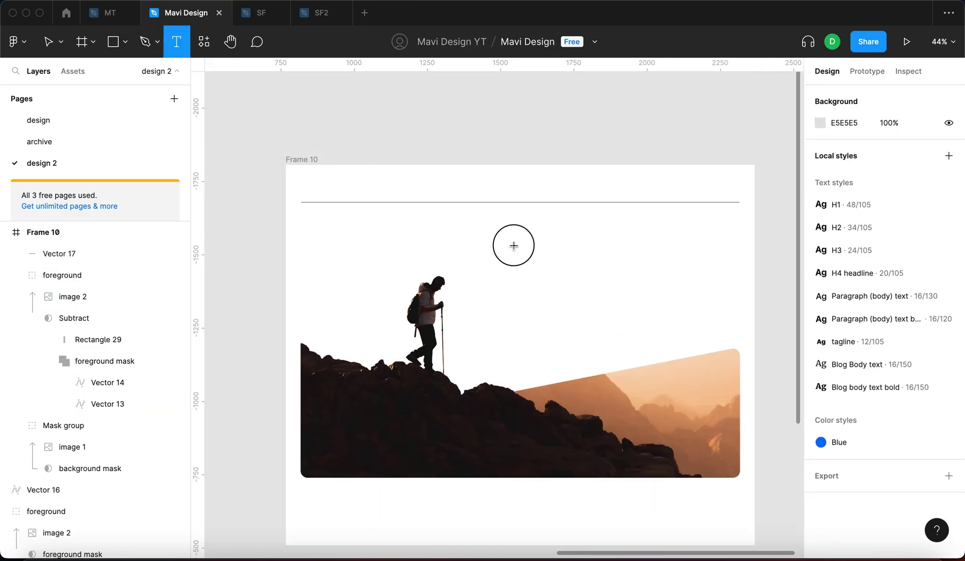
drag(514, 246, 707, 361)
text(Hiki)
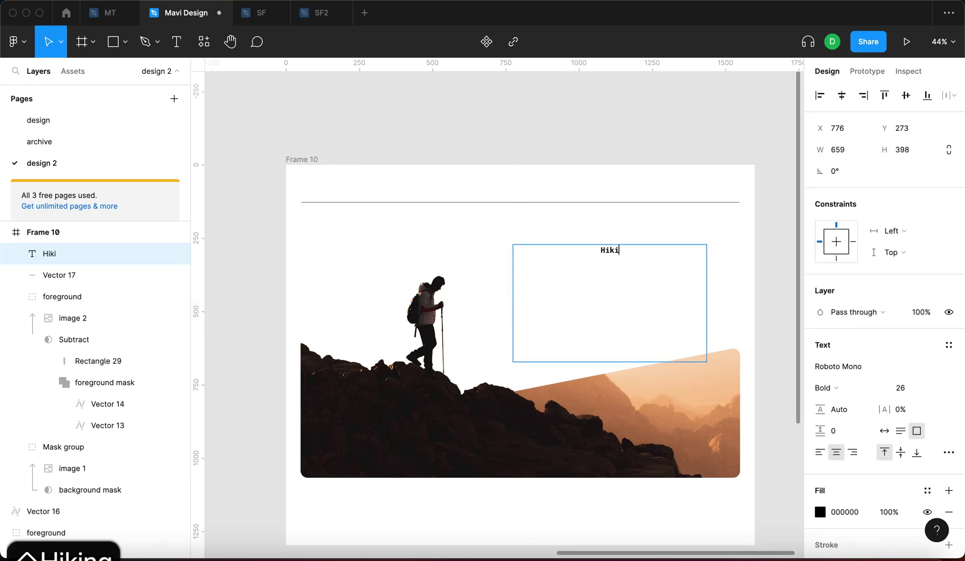
text(ng Equipment)
key(Escape)
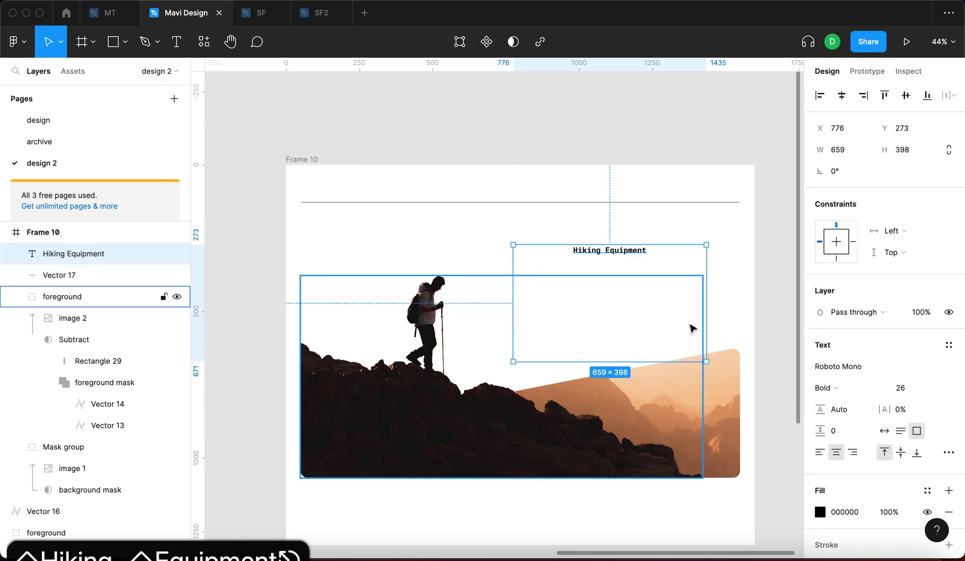
drag(706, 295, 598, 318)
Step: Change the heading's font to Inter and align its text to the left
click(838, 366)
text(Inter)
key(Return)
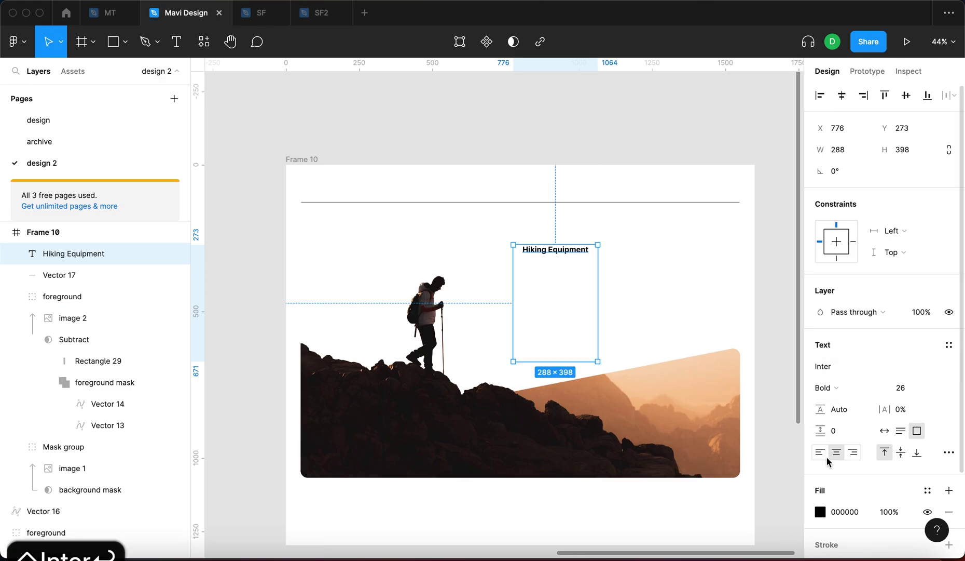
click(820, 452)
Step: Enlarge the heading to font size 106 and widen its text box to 565 with automatic height
click(901, 387)
key(shift+Up)
key(shift+Up)
key(shift+Up)
key(shift+Up)
key(shift+Up)
key(shift+Up)
key(shift+Up)
key(shift+Up)
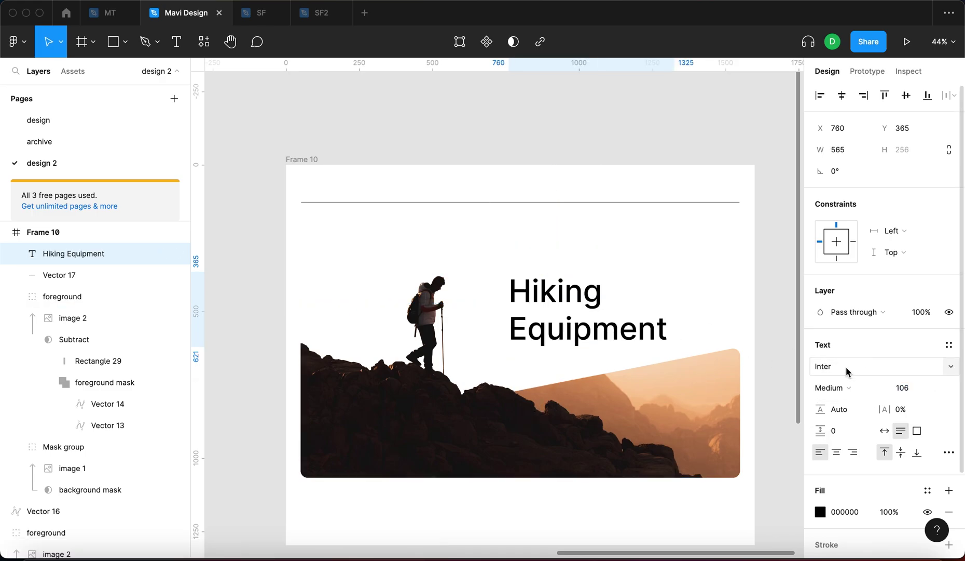
Step: Set the heading's font weight to Light and its line height to 108
click(833, 387)
click(841, 368)
scroll(591, 331, up, 3)
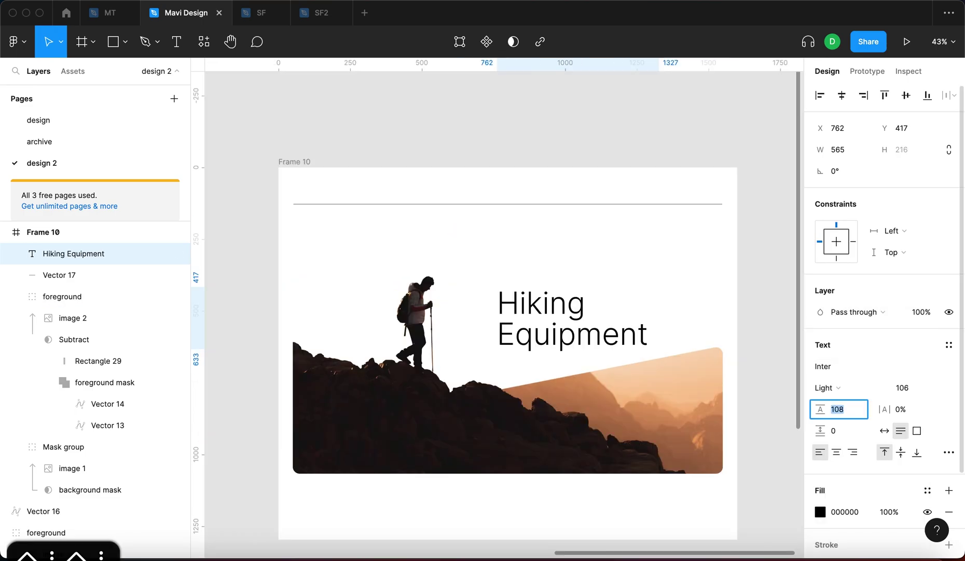
key(shift+Up)
key(shift+Up)
key(shift+Up)
key(shift+Up)
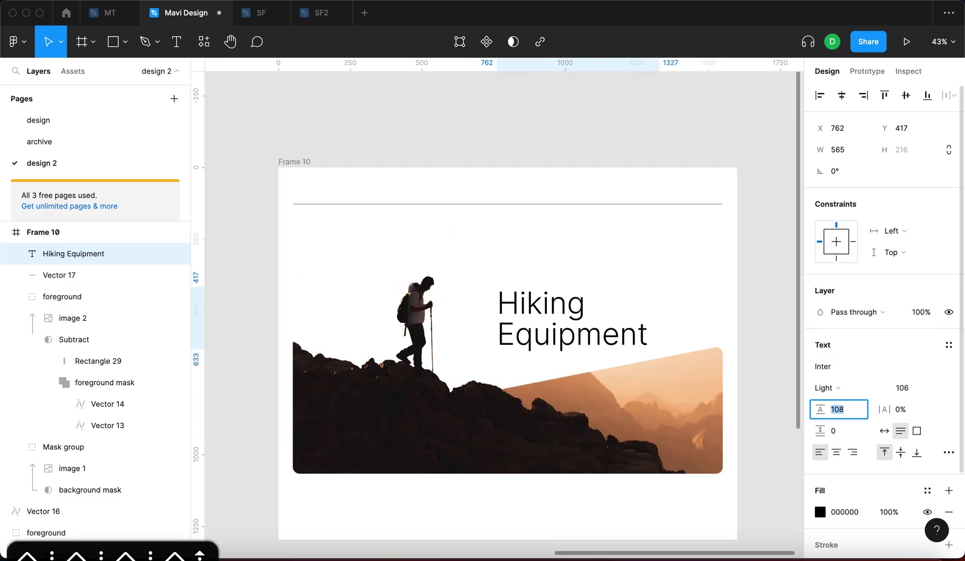
key(Return)
Step: Tighten the heading's letter spacing to -7% and place the heading at X 718, Y 348
click(903, 409)
key(Down)
key(Down)
key(Down)
key(Down)
key(Down)
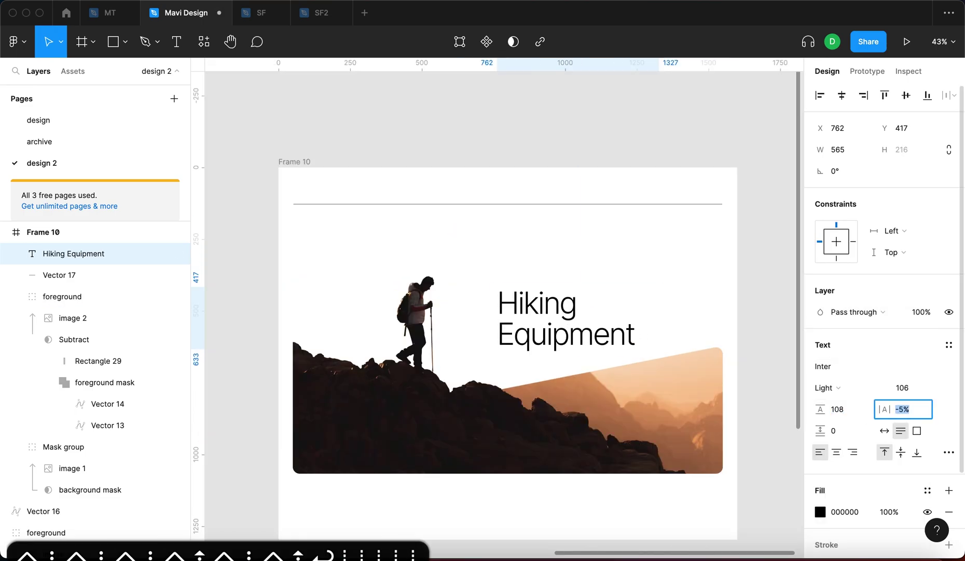
key(Up)
scroll(675, 367, up, 2)
scroll(678, 366, up, 2)
key(shift+Down)
key(shift+Down)
key(shift+Down)
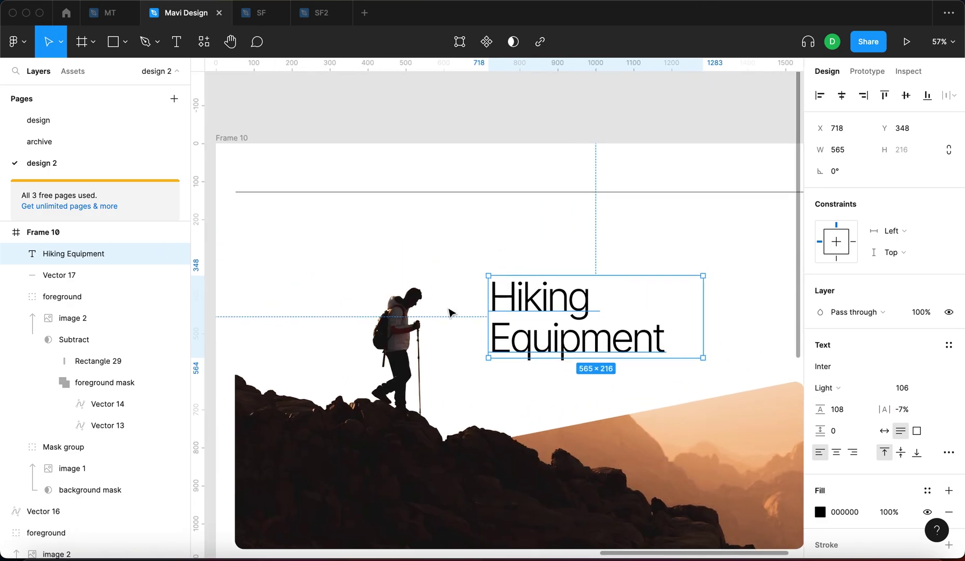
Step: Sample colours from the image for the heading's fill, settling on the near-black 191211 from the rocks
key(i)
click(640, 445)
key(i)
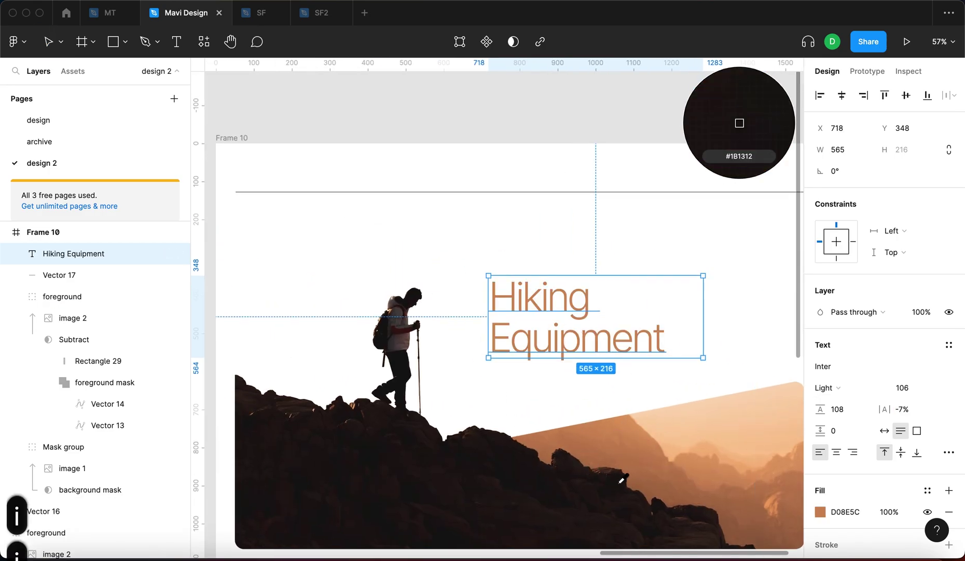
click(617, 449)
key(i)
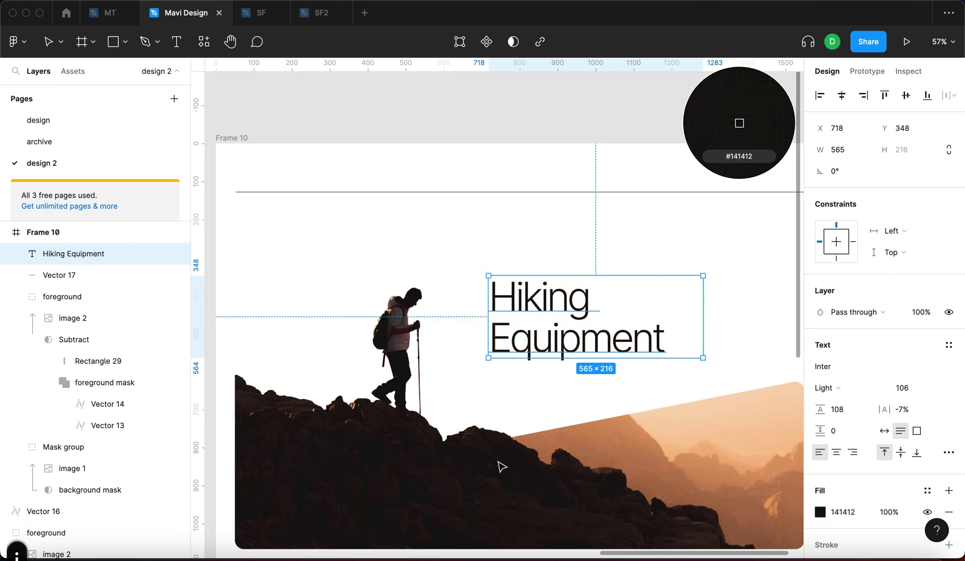
click(500, 464)
key(i)
Step: Duplicate the heading to X 759, Y 145 above the original and replace the copy's text with PREMIUM
scroll(540, 340, down, 3)
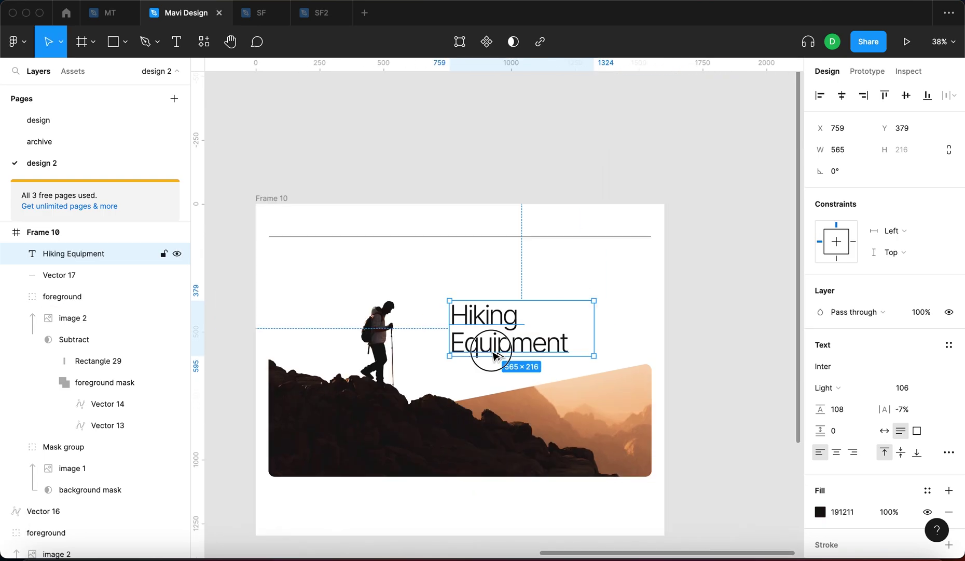
drag(491, 345, 491, 283)
scroll(491, 268, up, 5)
key(Return)
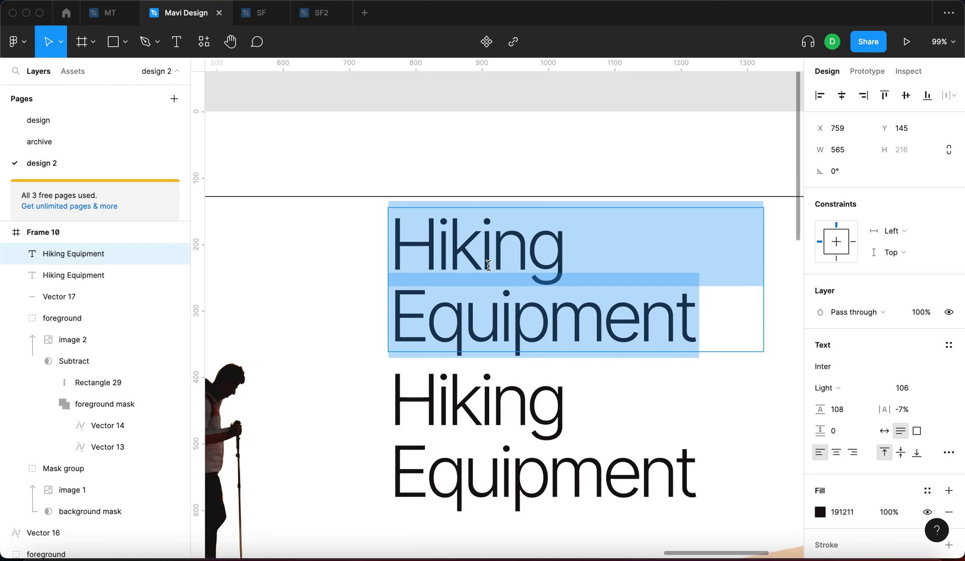
text(ONLy the)
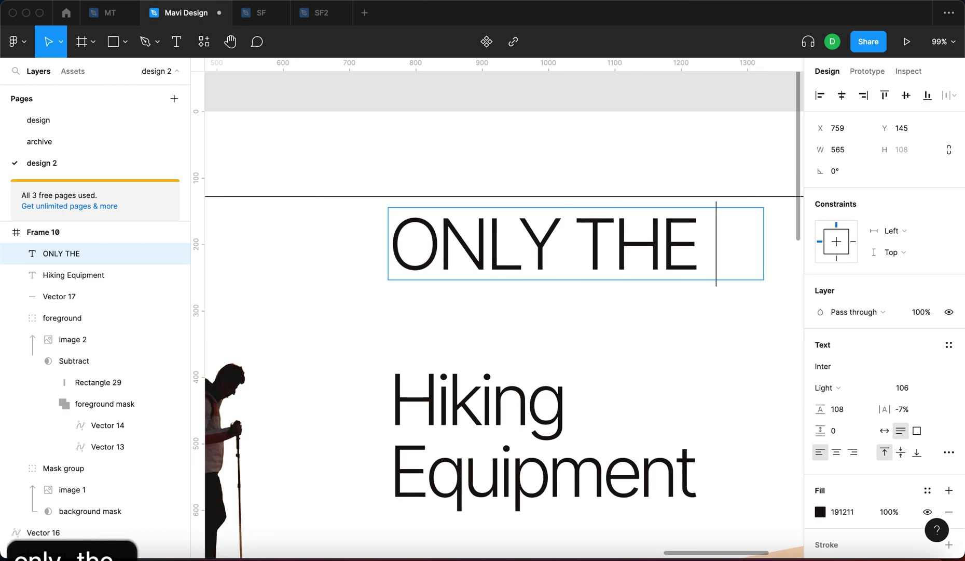
text( hi)
key(super+a)
text(prei)
key(BackSpace)
text(mium)
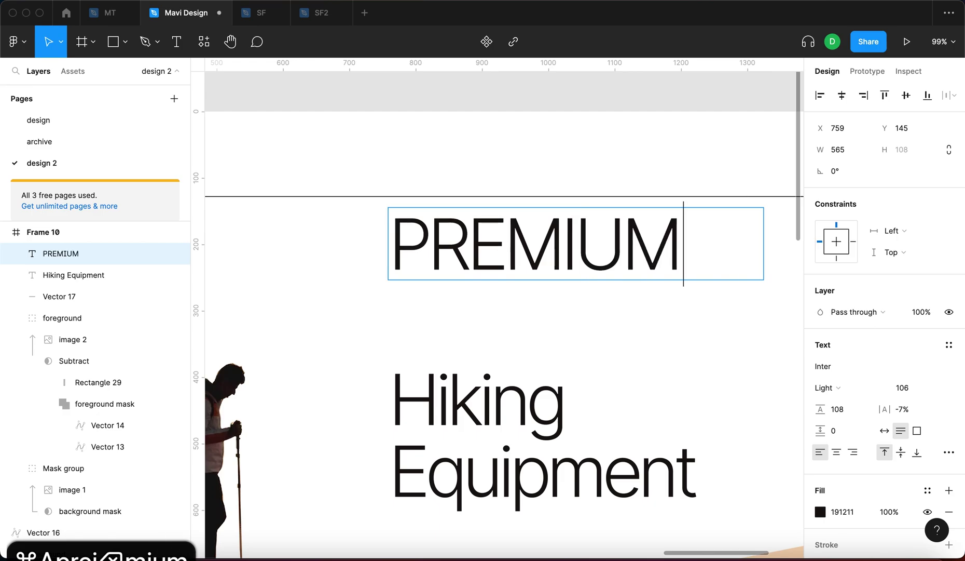
key(Escape)
Step: Set the PREMIUM text to Bold weight with automatic width and reduce its font size to 26
click(826, 387)
click(841, 452)
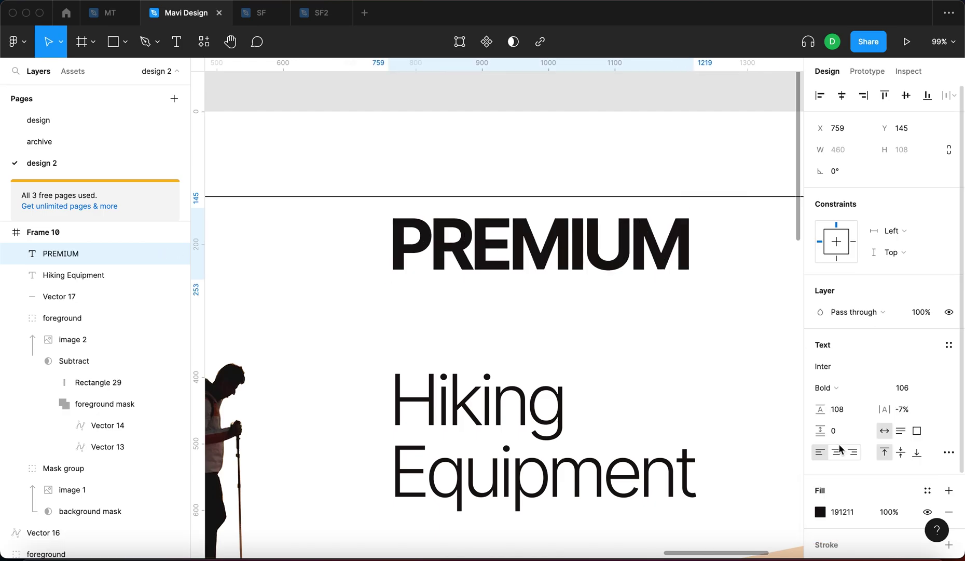
click(902, 389)
key(shift+Down)
key(shift+Down)
key(shift+Down)
key(shift+Down)
key(shift+Down)
key(shift+Down)
key(shift+Down)
key(shift+Down)
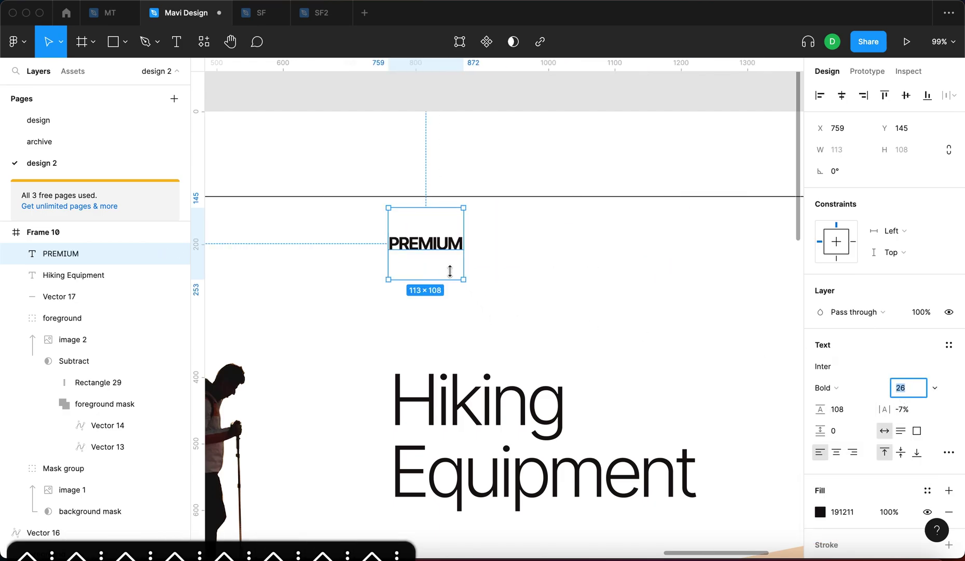
Step: Give the PREMIUM text a 120% line height and 0% letter spacing, and position it just above the Hiking Equipment heading
drag(428, 236, 428, 371)
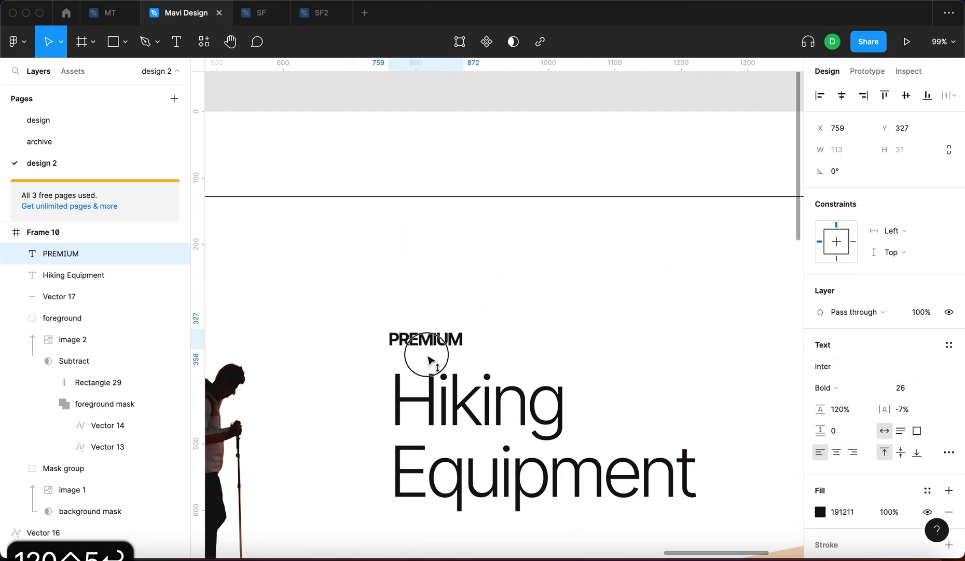
click(925, 409)
key(Up)
key(Up)
key(Return)
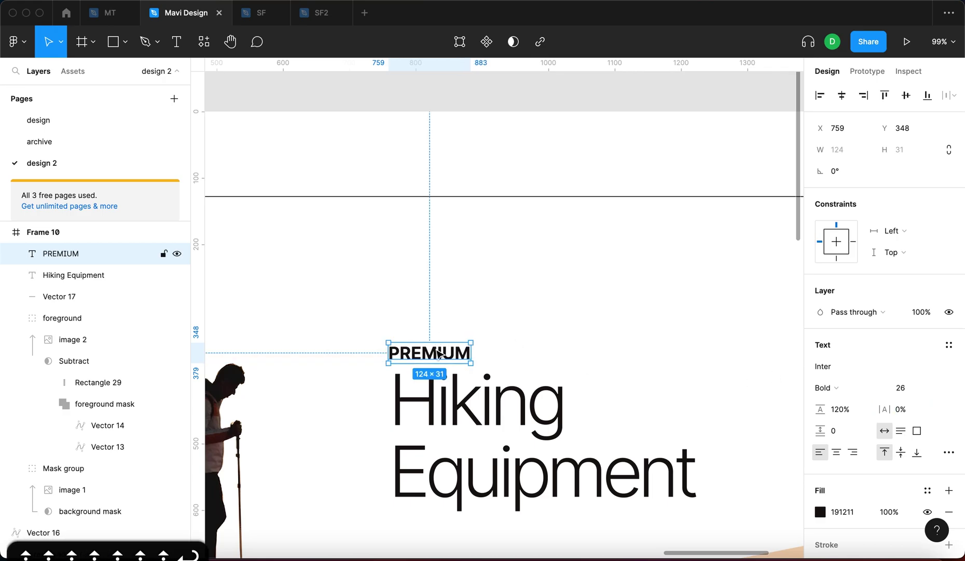
click(439, 354)
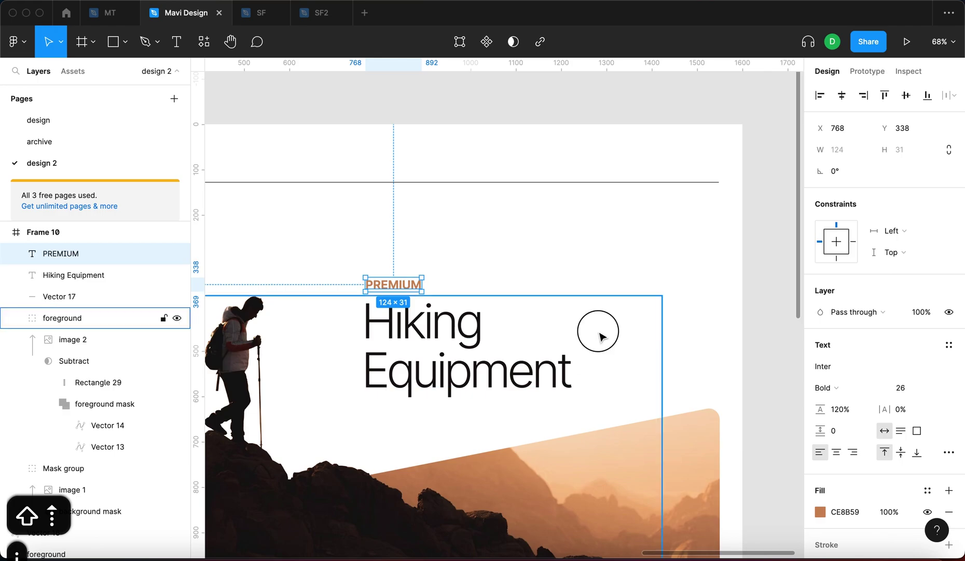
Step: Resample the PREMIUM text's fill from the image, picking the orange-brown D2905E
click(600, 336)
click(597, 273)
scroll(597, 274, up, 2)
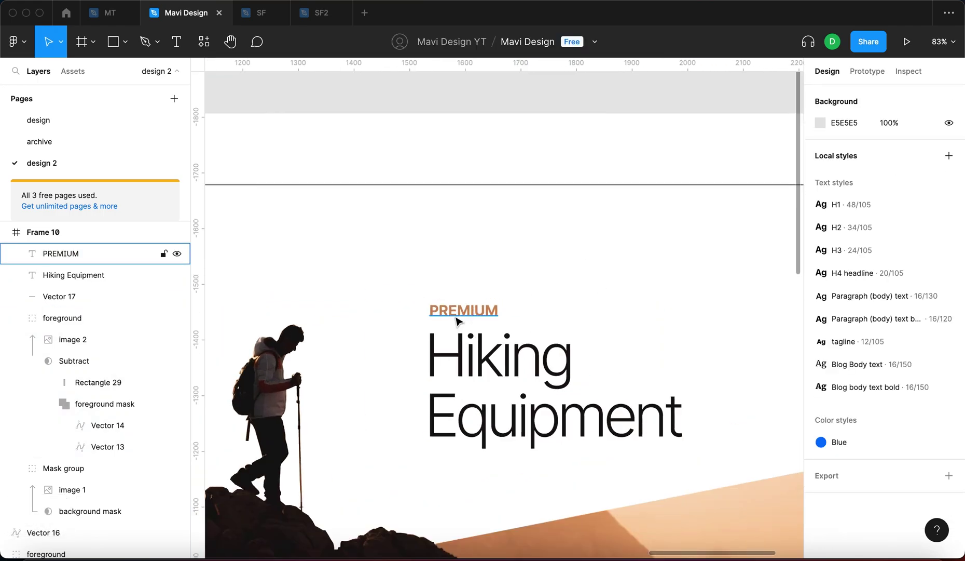
click(457, 314)
scroll(457, 314, down, 3)
scroll(508, 422, down, 2)
key(i)
click(618, 404)
key(i)
click(554, 421)
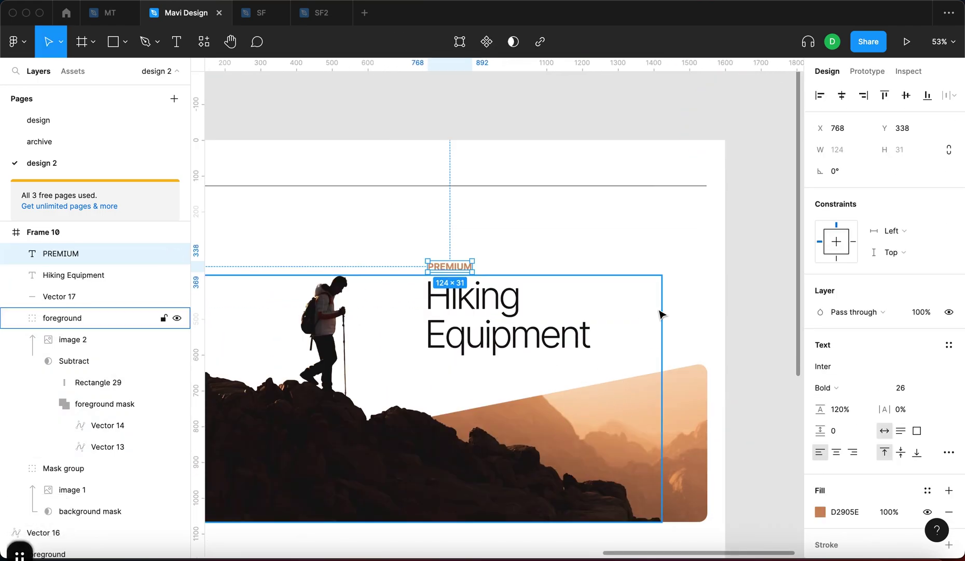
Step: Sample a darker rust brown from the mountain slope for the PREMIUM text's fill
click(737, 327)
click(60, 254)
key(i)
click(545, 421)
click(710, 354)
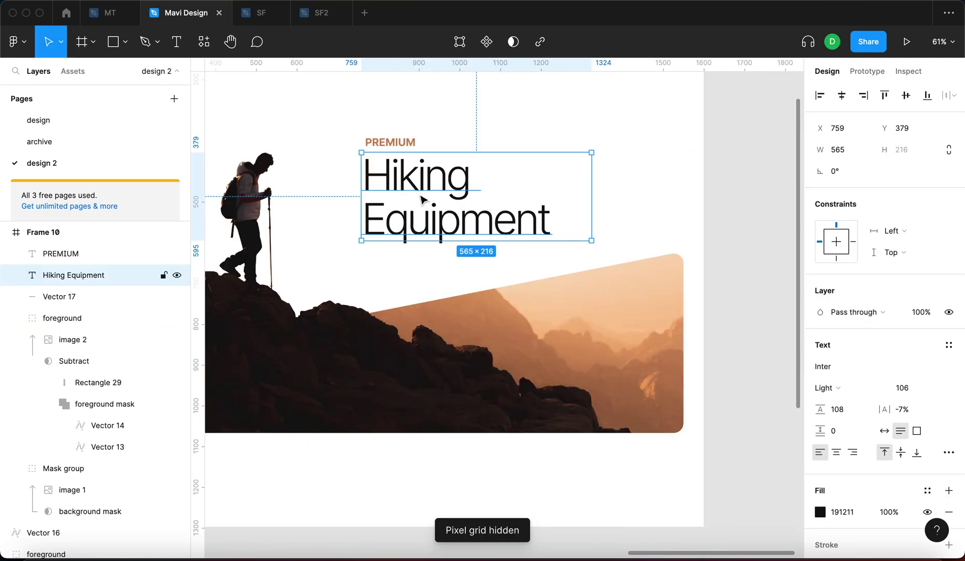
Step: Duplicate the heading over the mountains as white Medium 23-size text reading "We sell only the highest quality hiking equipment for all your outdoor needs"
alt+drag(407, 186, 540, 309)
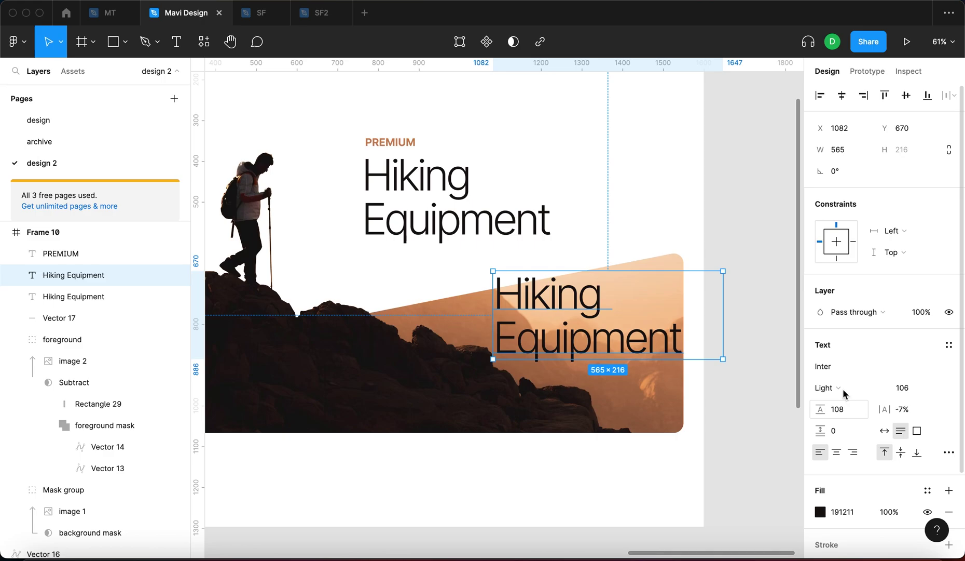
click(860, 392)
click(863, 426)
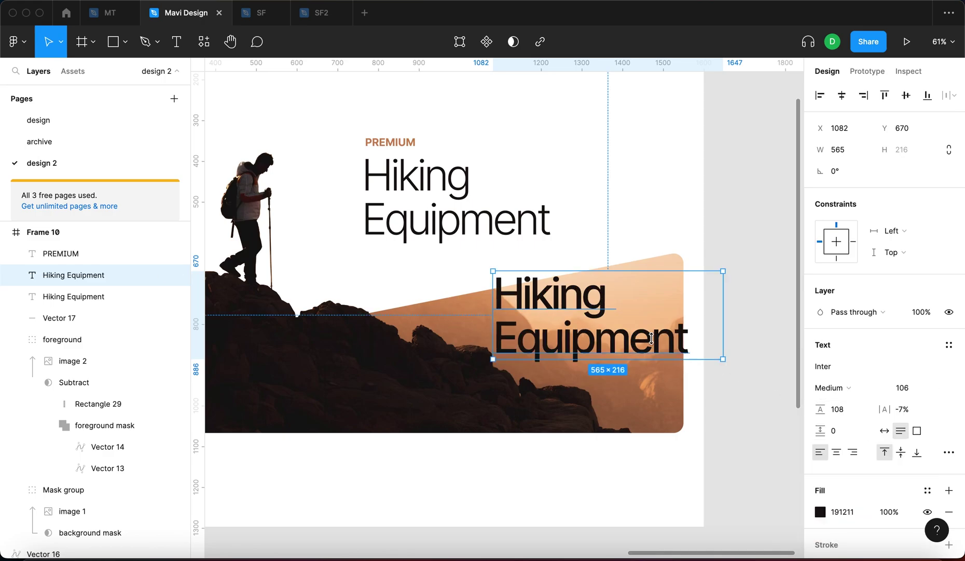
double_click(620, 330)
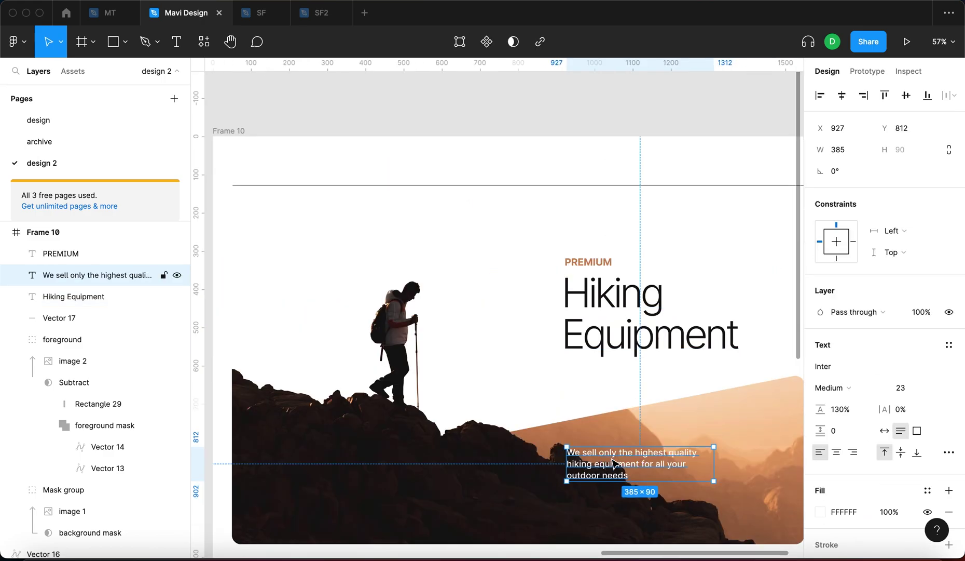
Step: Shift the paragraph horizontally so it sits beneath the left edge of the Hiking Equipment heading
scroll(614, 462, right, 2)
scroll(614, 462, down, 1)
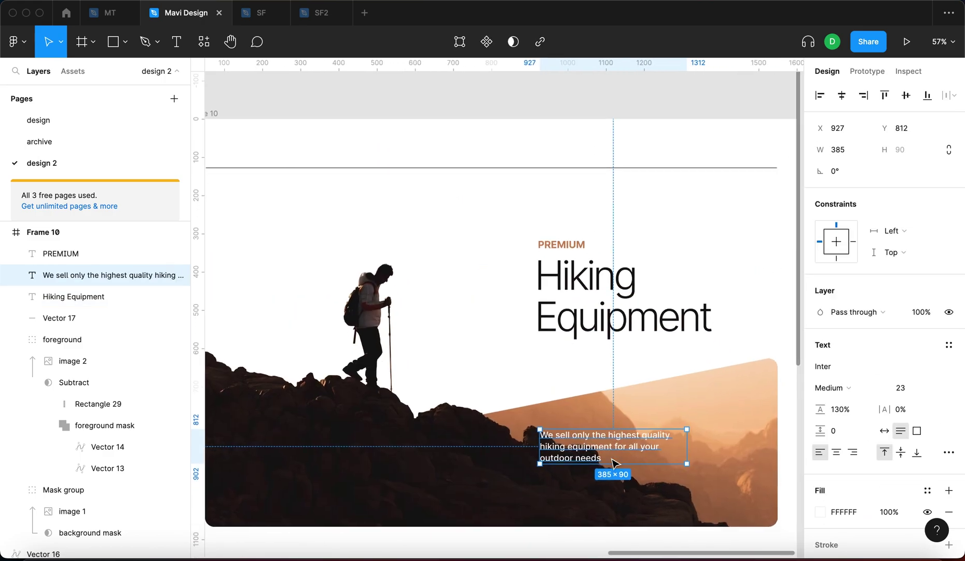
drag(581, 457, 592, 457)
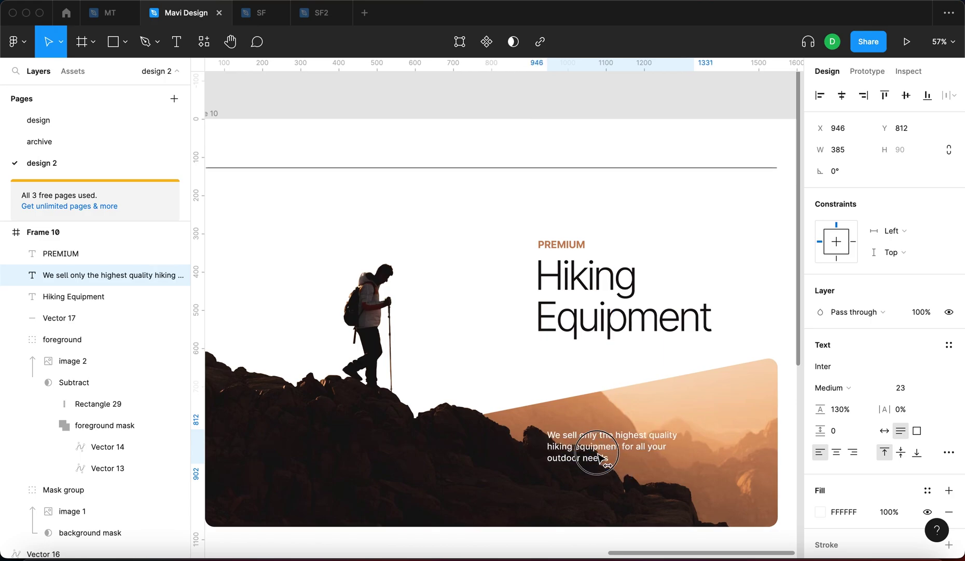
shift+click(597, 311)
click(475, 255)
scroll(475, 255, down, 5)
scroll(558, 334, up, 7)
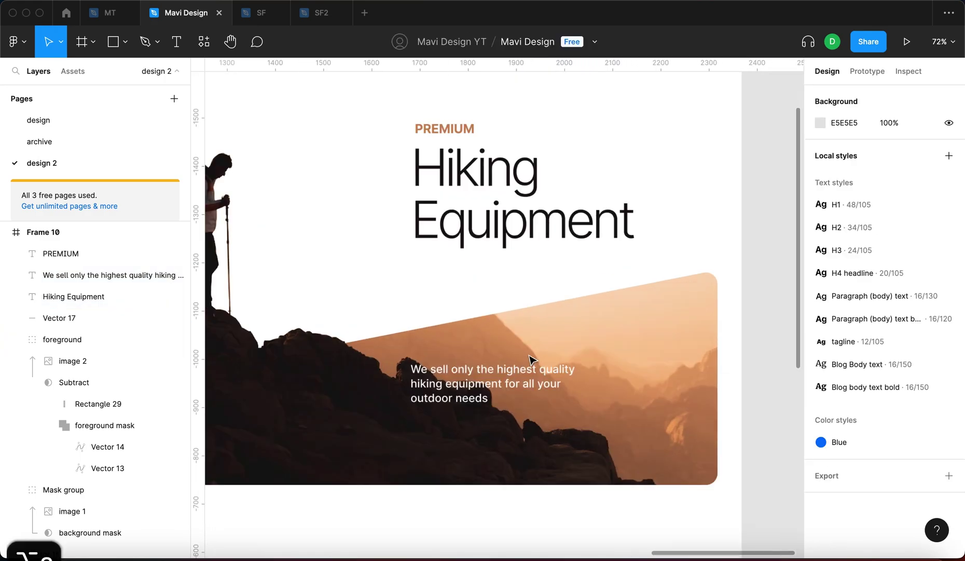
Step: Duplicate the paragraph below itself at X 913, Y 912, replace the copy's text with EXPLORE and give it automatic width
click(525, 397)
drag(506, 394, 555, 432)
scroll(502, 339, down, 4)
key(Escape)
scroll(511, 356, left, 2)
scroll(539, 358, up, 6)
click(541, 357)
double_click(554, 432)
text(E)
key(Escape)
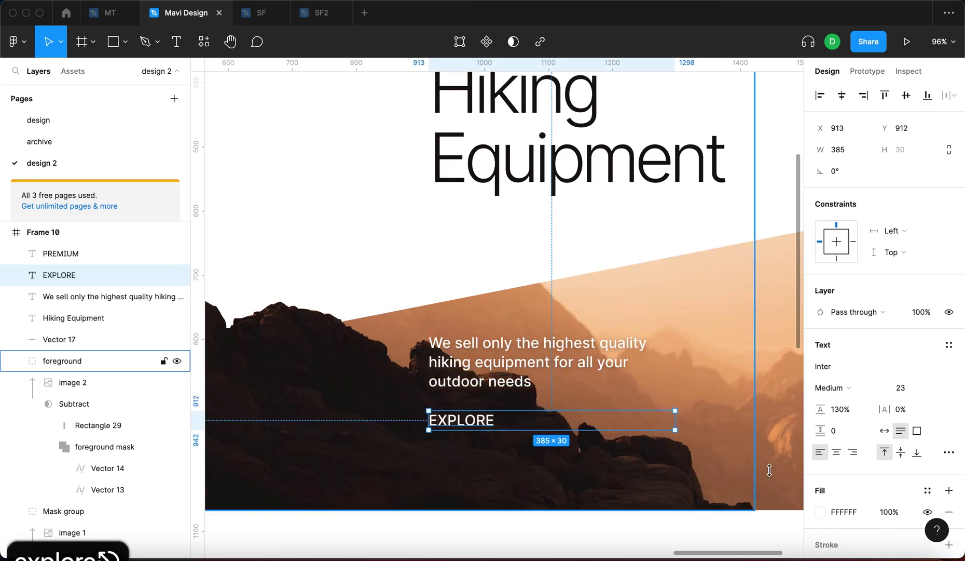
click(884, 430)
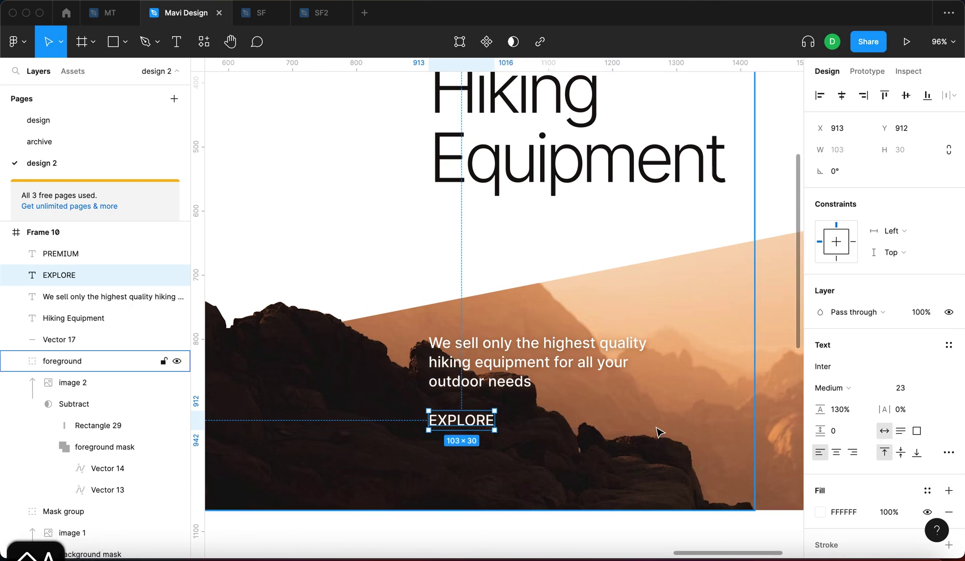
Step: Wrap the EXPLORE text in an auto layout frame with a white FFFFFF fill and 20 horizontal and vertical padding
key(shift+a)
click(949, 465)
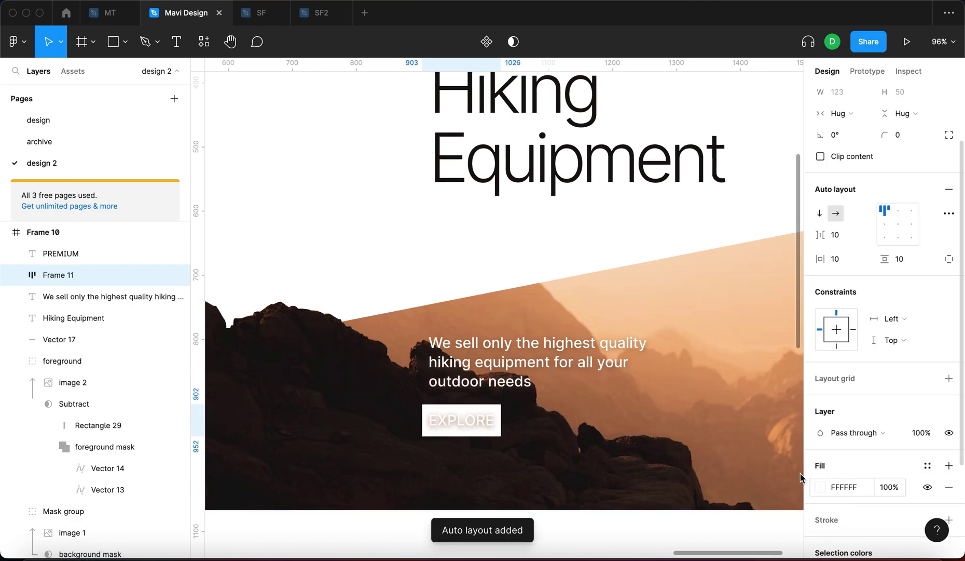
click(851, 258)
text(20)
key(Return)
click(905, 258)
key(shift+Up)
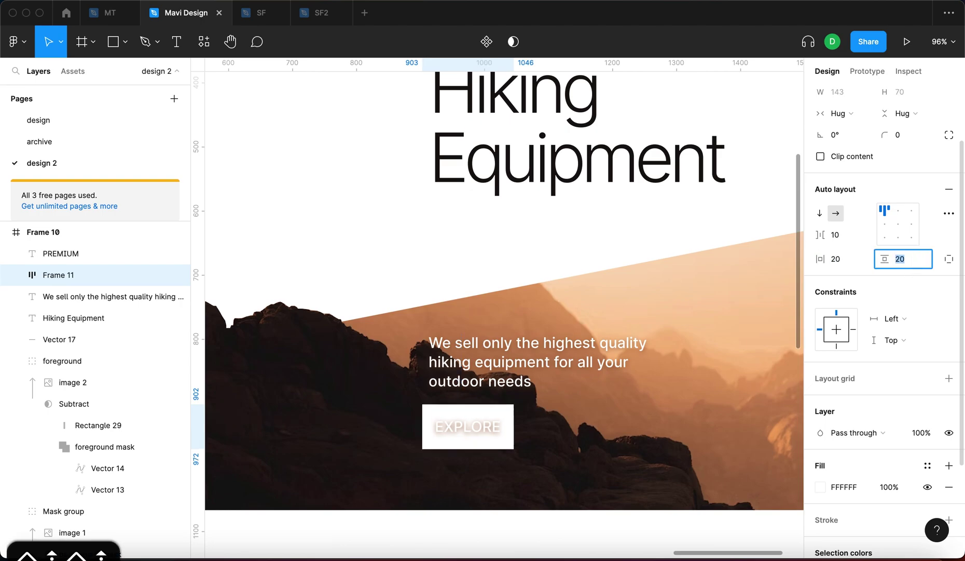
key(Return)
Step: Set the EXPLORE text's fill to black 000000 and its weight to Bold
key(Return)
click(949, 476)
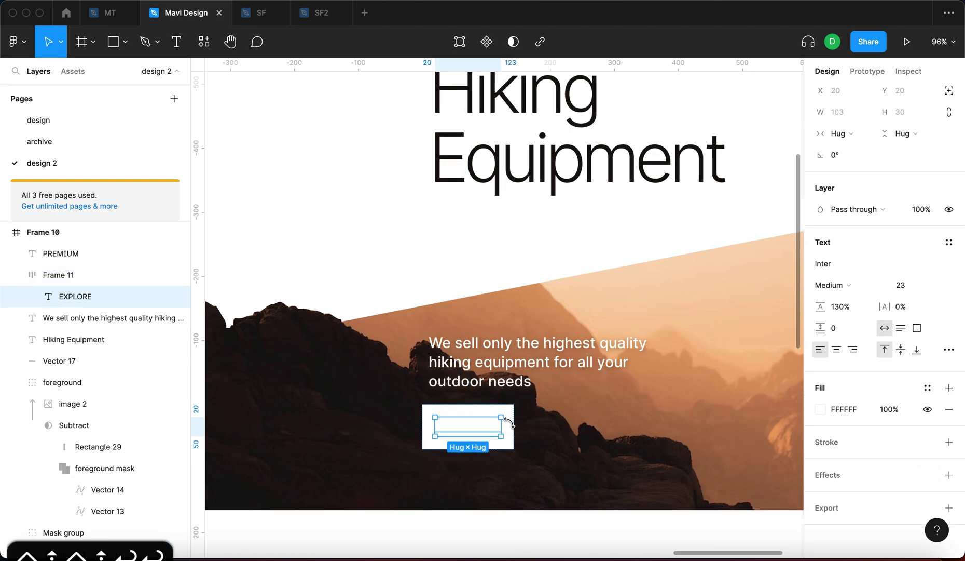
scroll(511, 425, up, 5)
key(Escape)
click(469, 432)
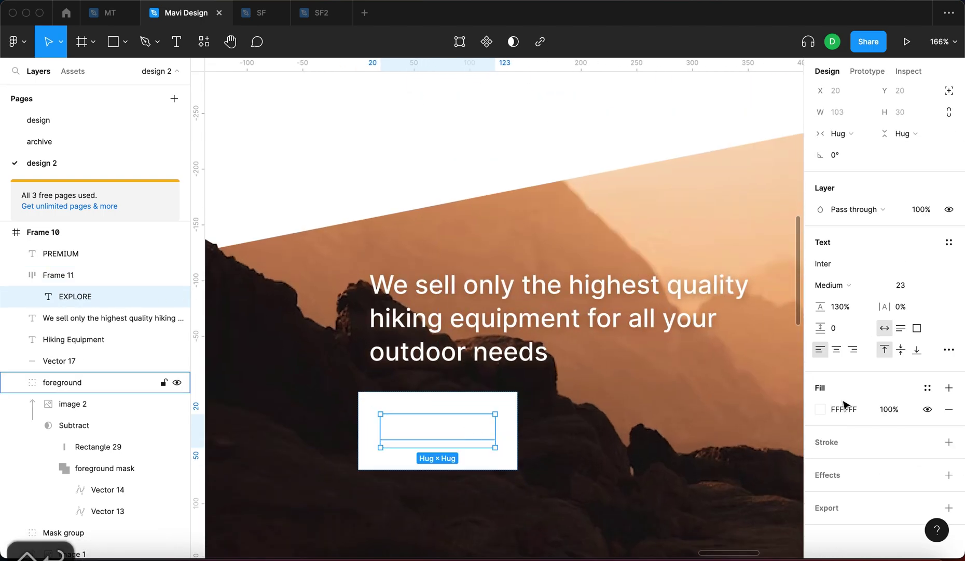
text(0)
key(Return)
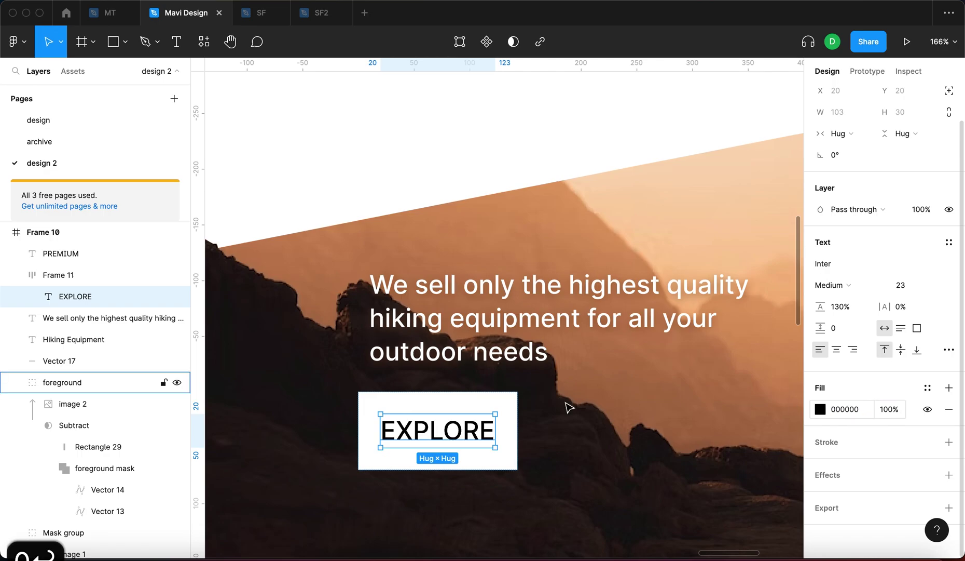
click(833, 285)
click(845, 318)
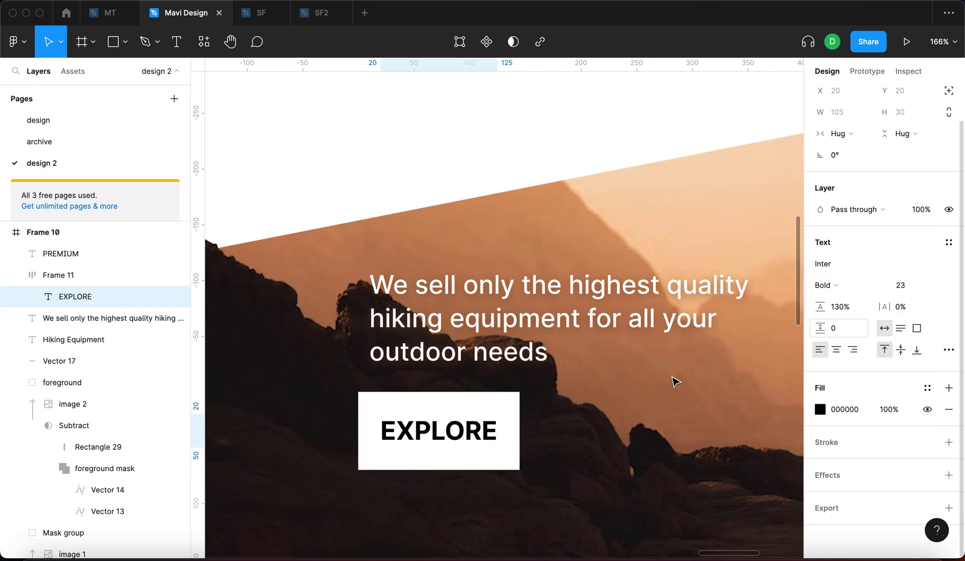
Step: Set the EXPLORE button's horizontal padding to 30 and its corner radius to 4
key(shift+Return)
click(840, 279)
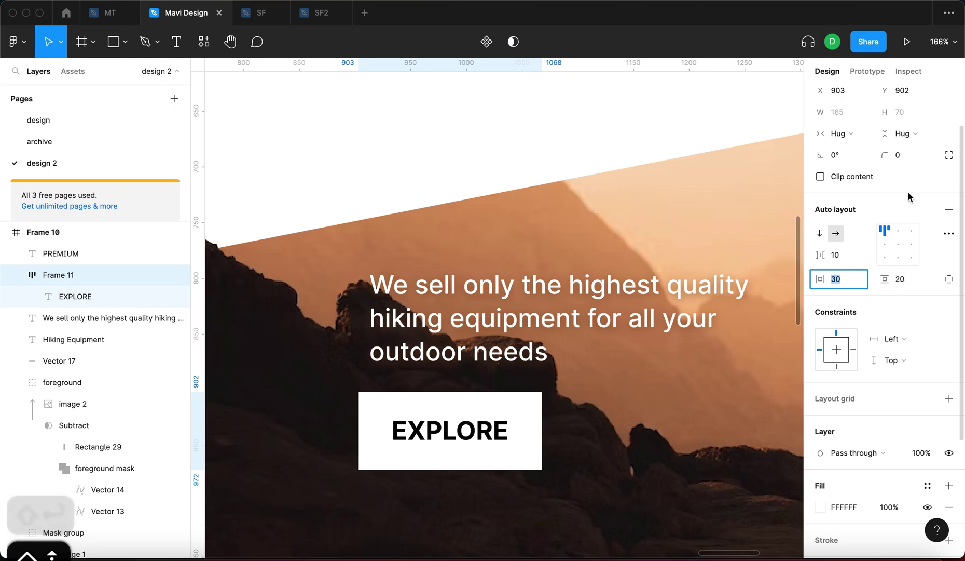
click(906, 155)
text(10)
key(shift+Return)
key(shift+Up)
key(shift+Up)
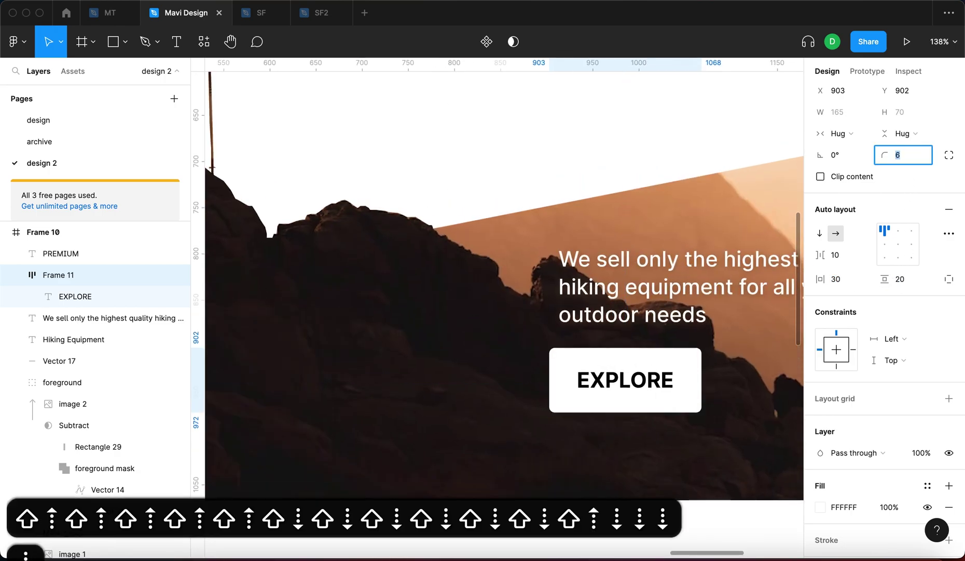
key(Down)
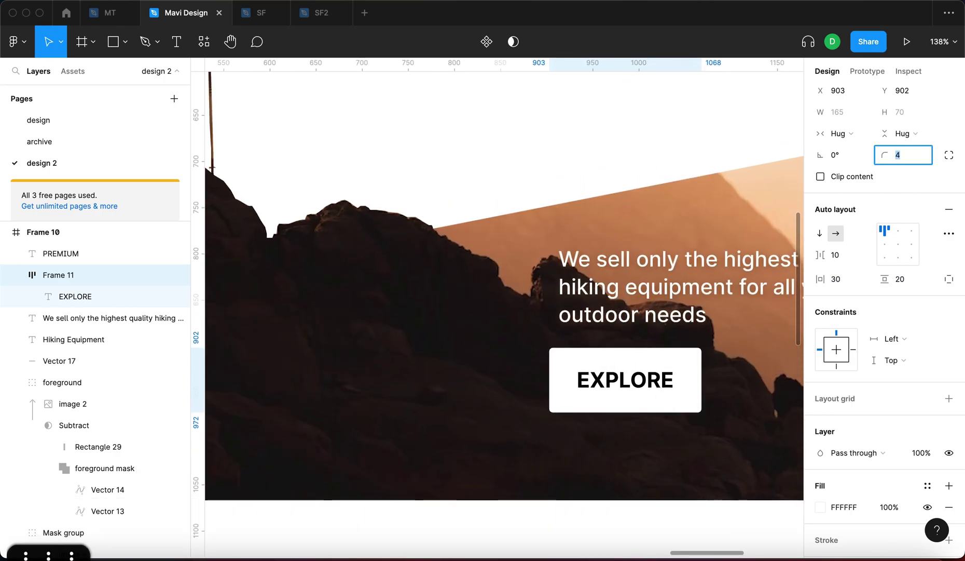
key(Escape)
Step: Narrow the paragraph to 296 wide and move it out of the frame onto the canvas at X 126, Y -1412
scroll(588, 367, up, 3)
drag(499, 371, 520, 372)
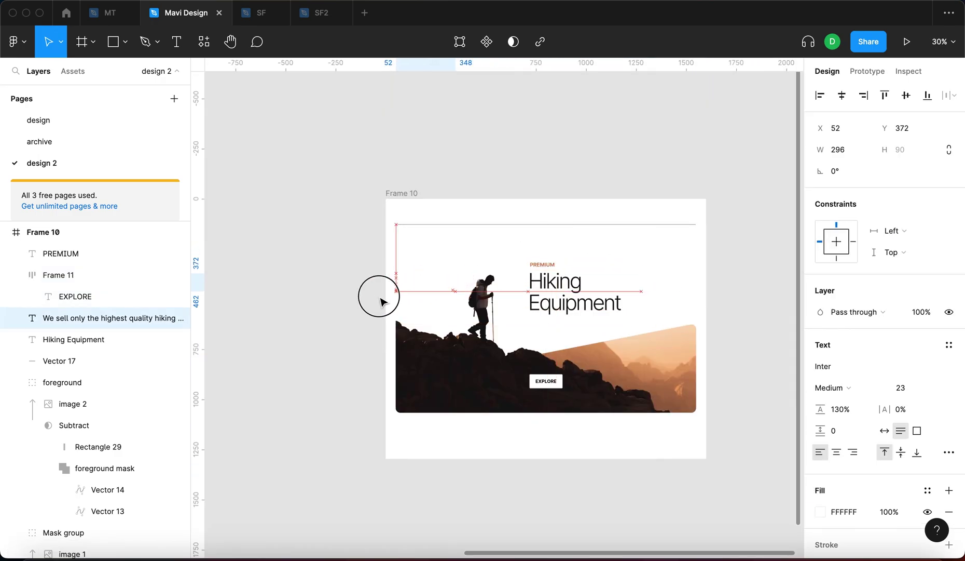
drag(380, 296, 287, 293)
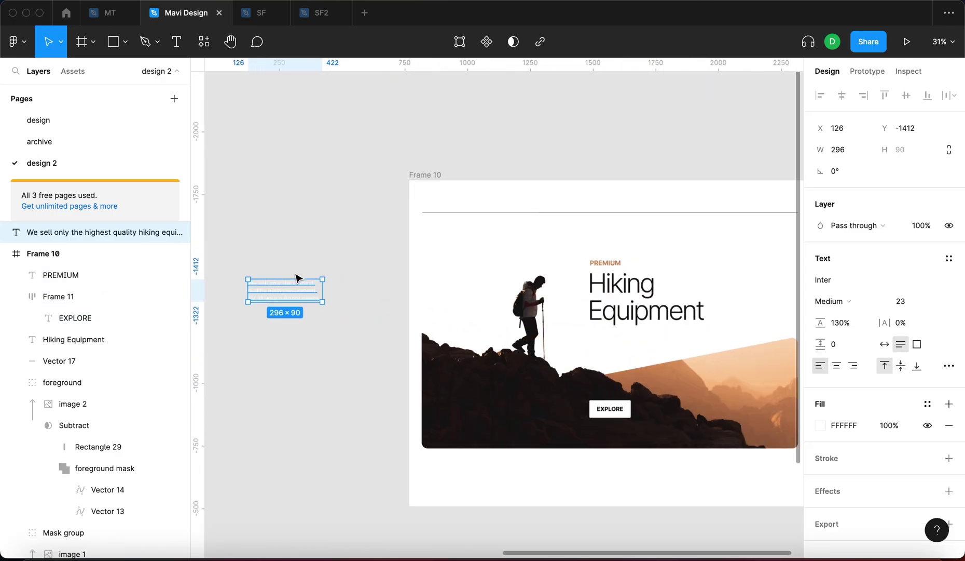
scroll(312, 366, up, 5)
scroll(319, 338, down, 4)
key(Escape)
scroll(539, 340, up, 3)
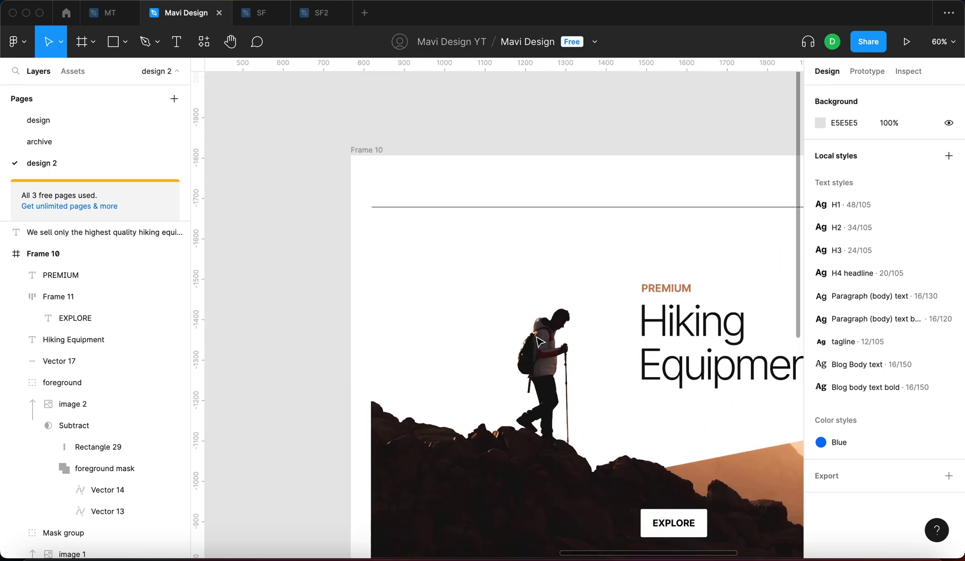
Step: Duplicate the Hiking Equipment heading above the divider line at X 153, Y 20 and replace the copy's text with HIKE
scroll(540, 339, down, 4)
click(583, 338)
click(605, 181)
click(636, 354)
drag(635, 354, 482, 261)
double_click(436, 224)
text(HIKE)
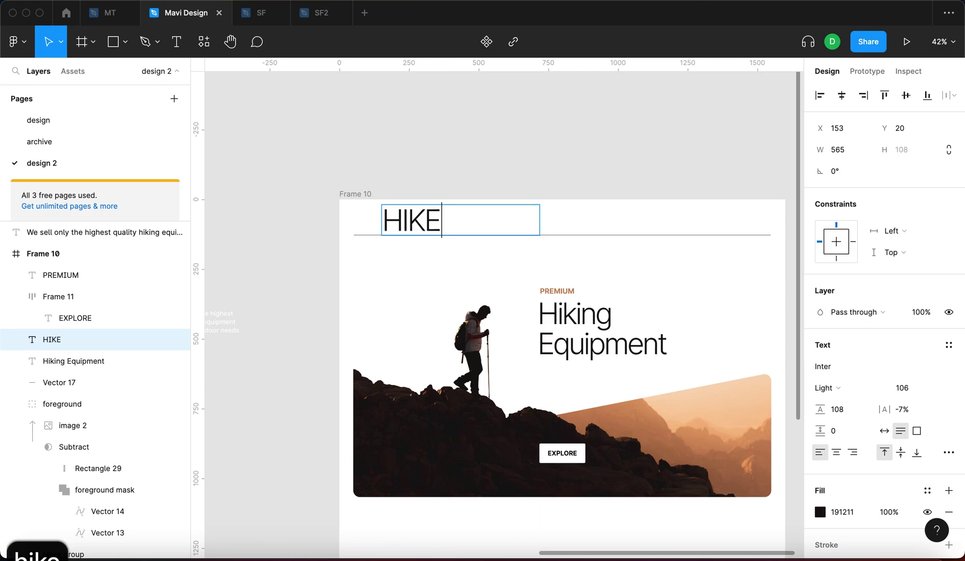
key(Escape)
Step: Set the HIKE text to Extra Bold weight, font size 36 and 0% letter spacing with automatic width
click(826, 387)
click(841, 453)
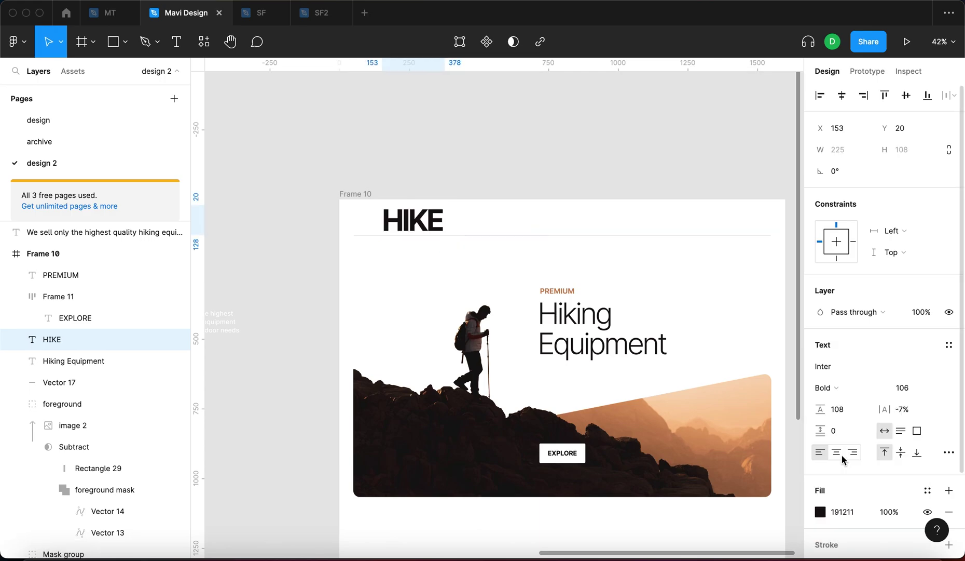
click(839, 389)
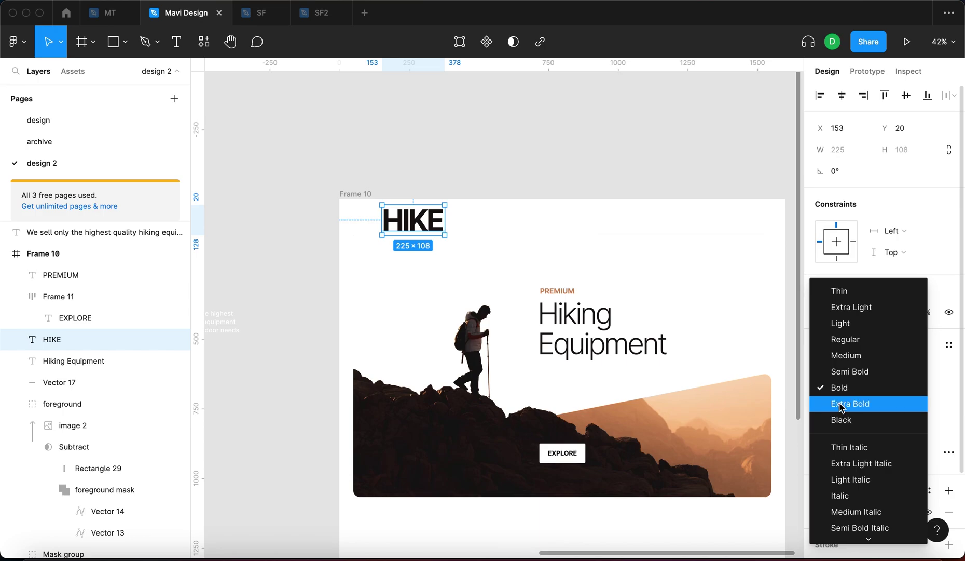
click(850, 403)
click(908, 387)
text(66)
key(Return)
key(shift+Down)
key(shift+Down)
key(shift+Down)
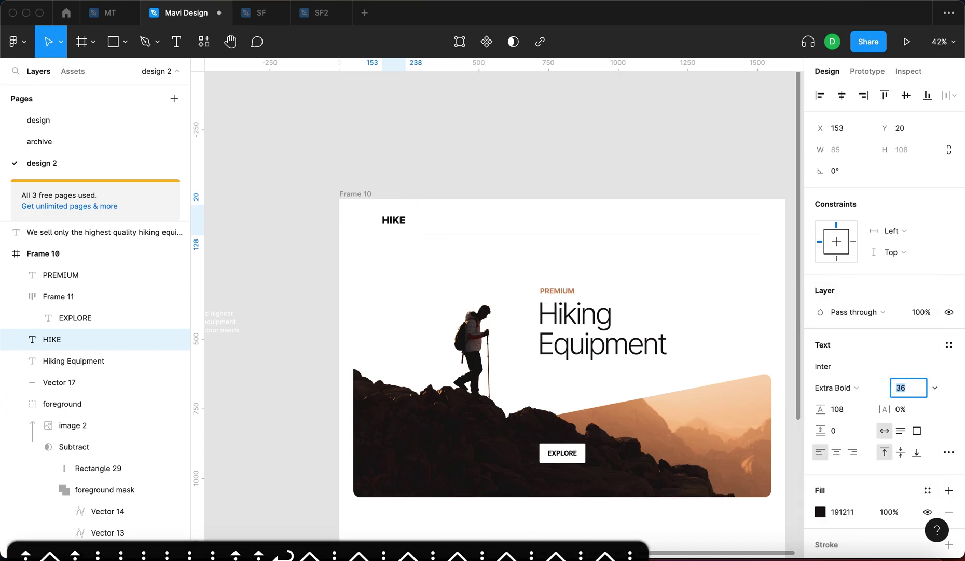
Step: Set the HIKE text's line height to 100%
scroll(374, 240, up, 3)
click(837, 408)
text(100)
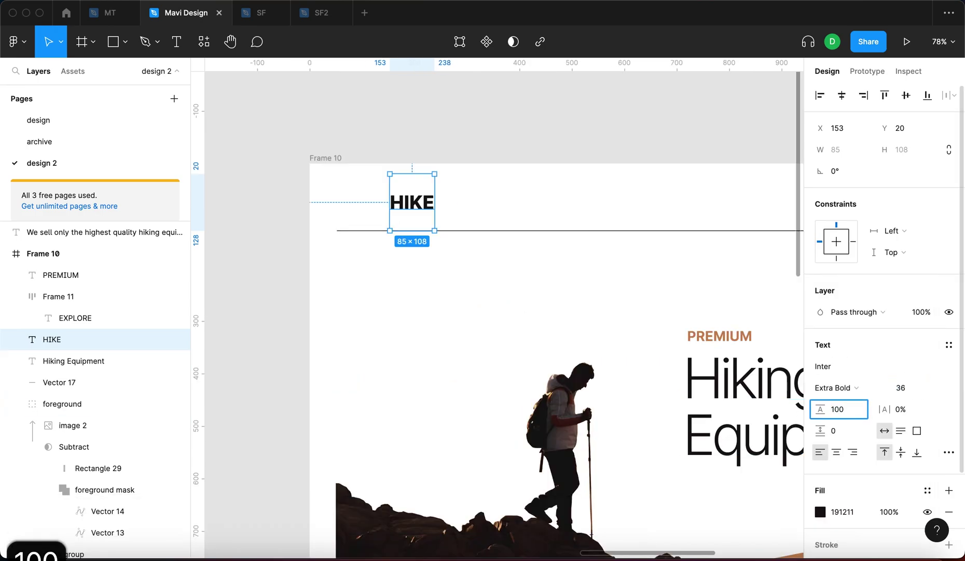
text(%)
key(Return)
Step: Align the HIKE text with the divider line's left end and centre it vertically in the header at X 52, Y 46
scroll(356, 184, up, 3)
drag(457, 188, 366, 211)
shift+click(372, 263)
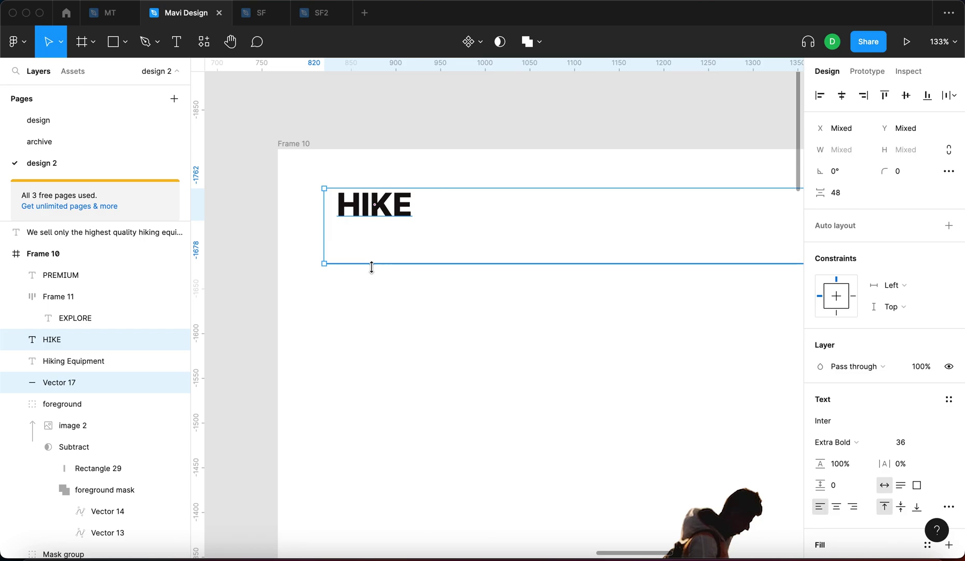
click(362, 219)
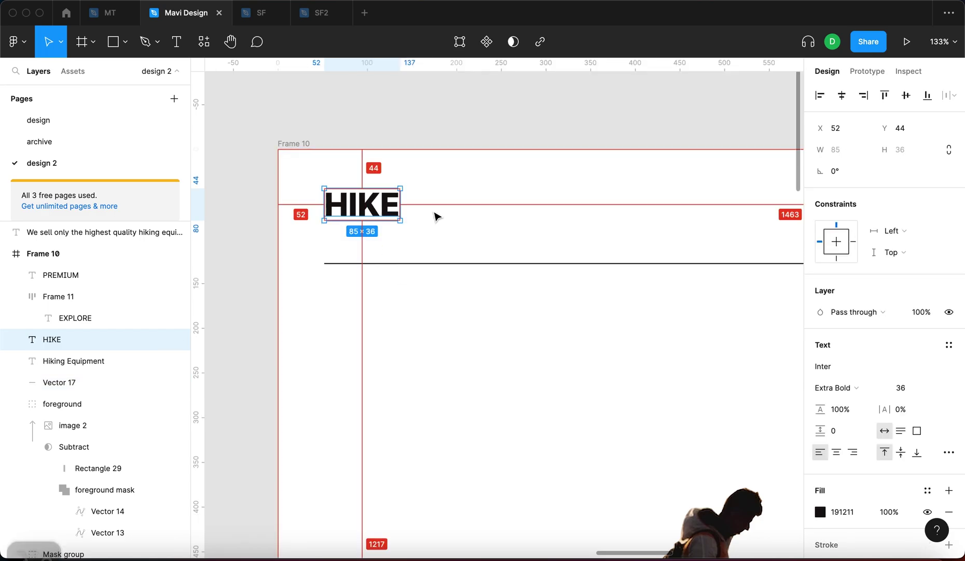
key(alt)
scroll(436, 216, down, 5)
Step: Set the HIKE text to Black weight and increase its letter spacing to 31%
click(440, 167)
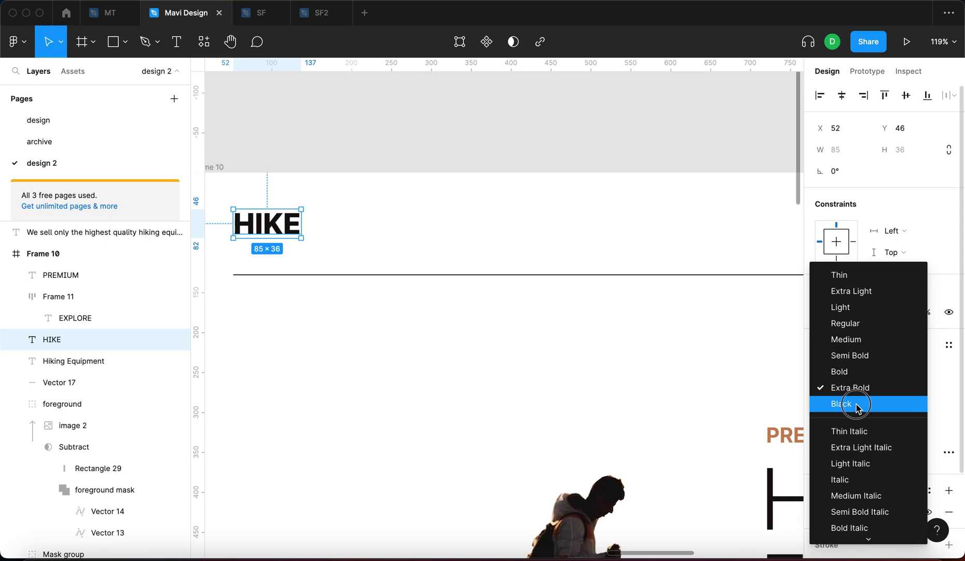
click(858, 405)
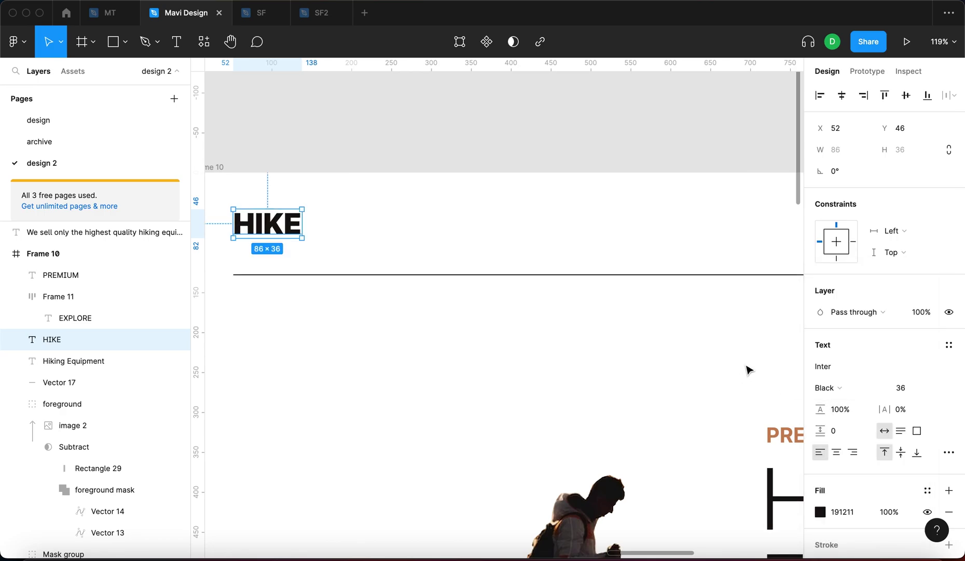
click(901, 410)
key(Up)
key(Up)
key(Up)
key(shift+Up)
key(shift+Up)
scroll(649, 318, down, 5)
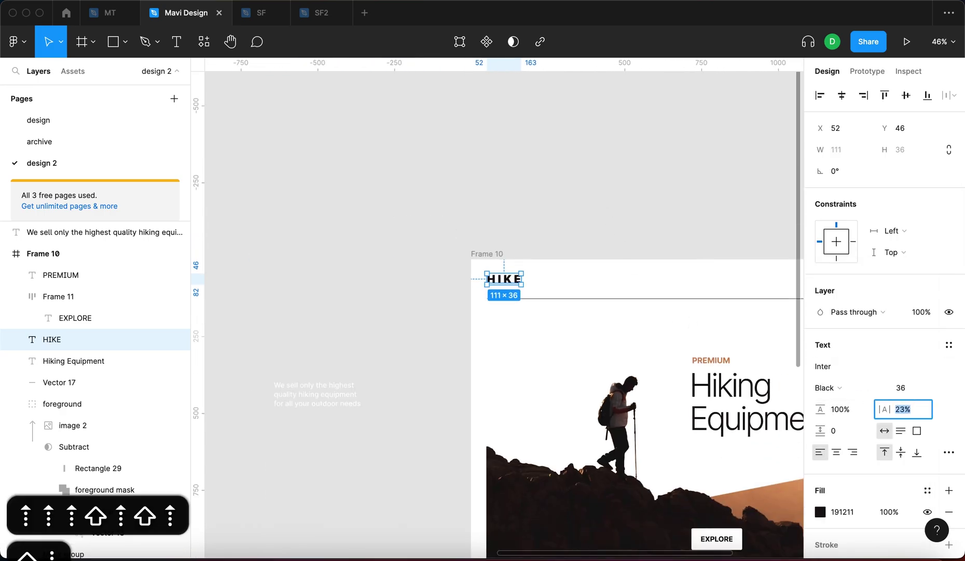
key(shift+Up)
key(Down)
key(shift+Up)
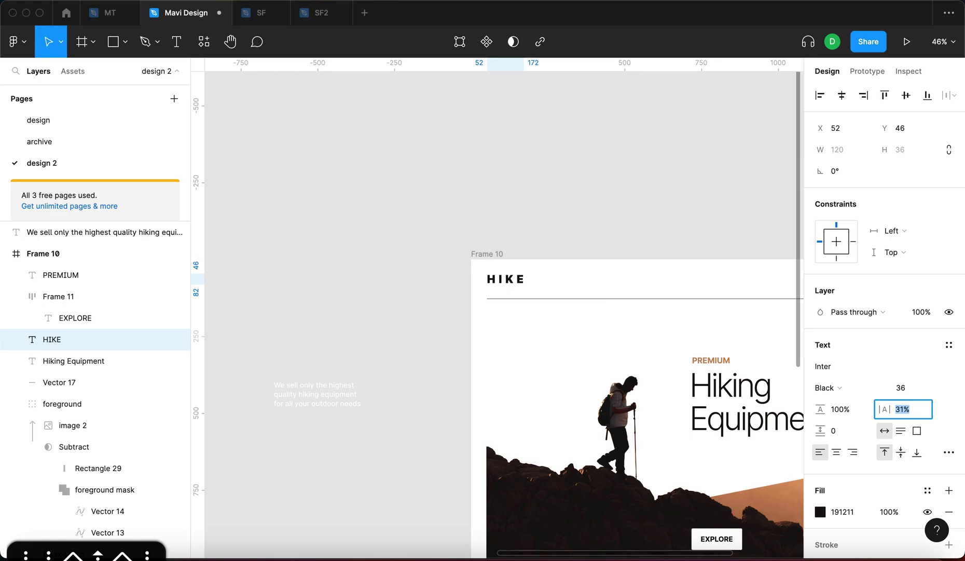
Step: Copy the header divider line up to Y 46 and shorten the copy to a 44 px segment ending at X 1548
drag(694, 256, 694, 233)
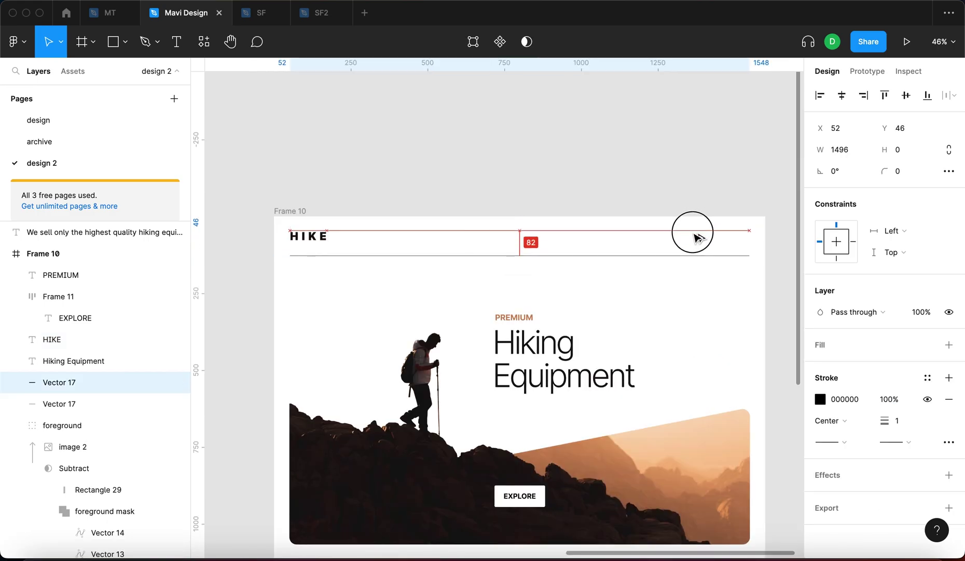
double_click(500, 232)
drag(290, 230, 673, 254)
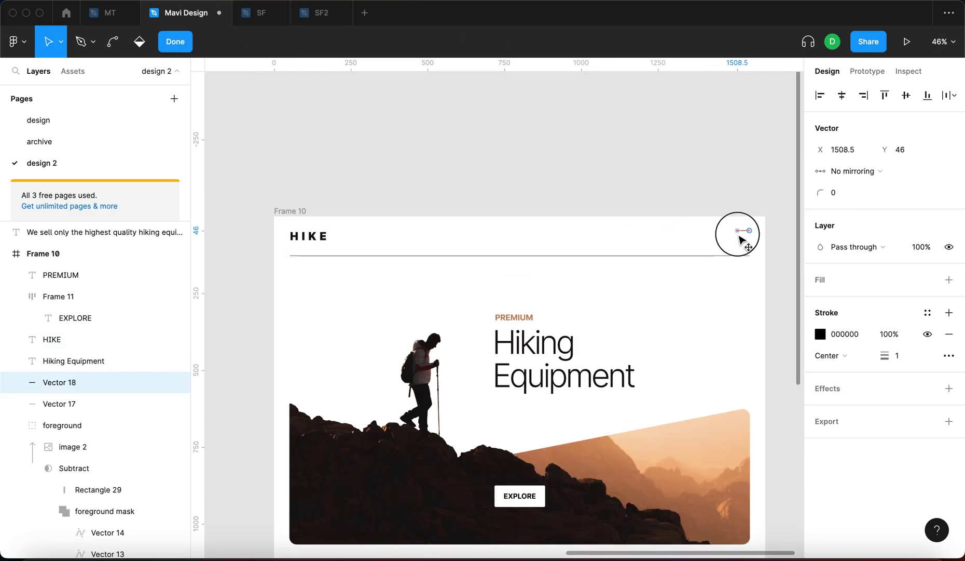
scroll(763, 231, up, 5)
key(Return)
scroll(675, 238, up, 5)
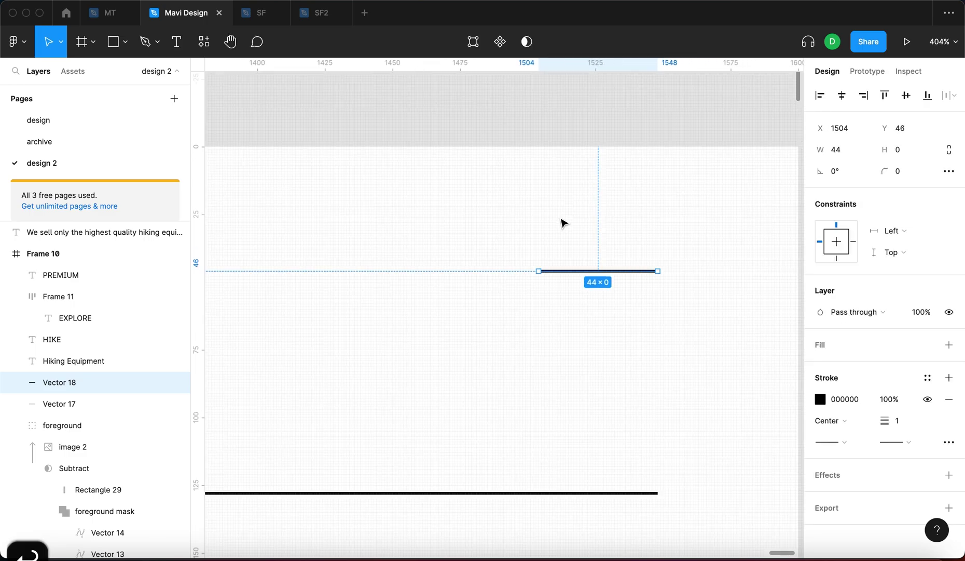
Step: Duplicate the 44 px line about 27 px below the first and shift both lines slightly down together
drag(617, 271, 619, 345)
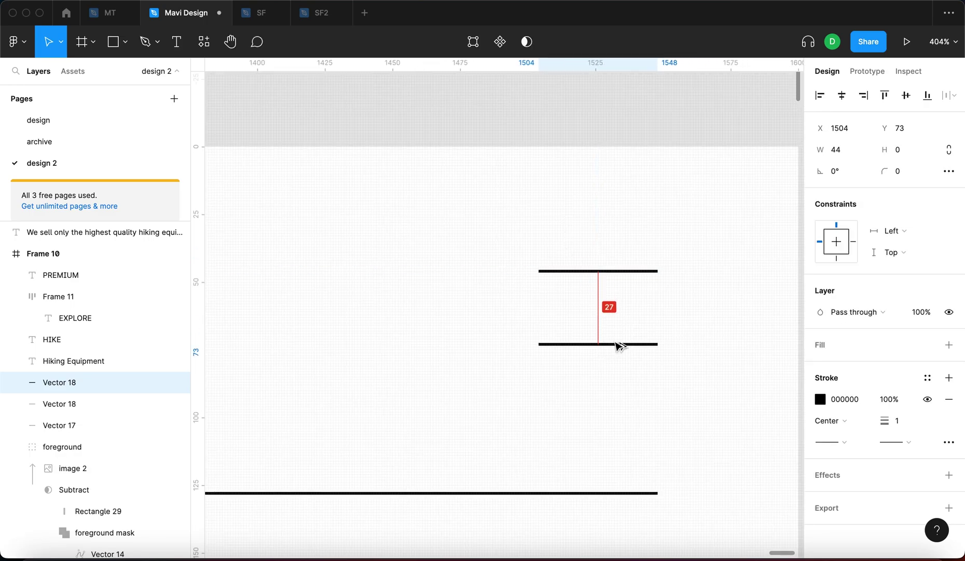
shift+click(631, 273)
mouse_move(642, 305)
mouse_down()
mouse_move(646, 321)
mouse_move(651, 314)
mouse_up()
Step: Set the stroke weight of both short menu lines to 2 and deselect them
key(super+Up)
scroll(578, 393, down, 5)
key(Up)
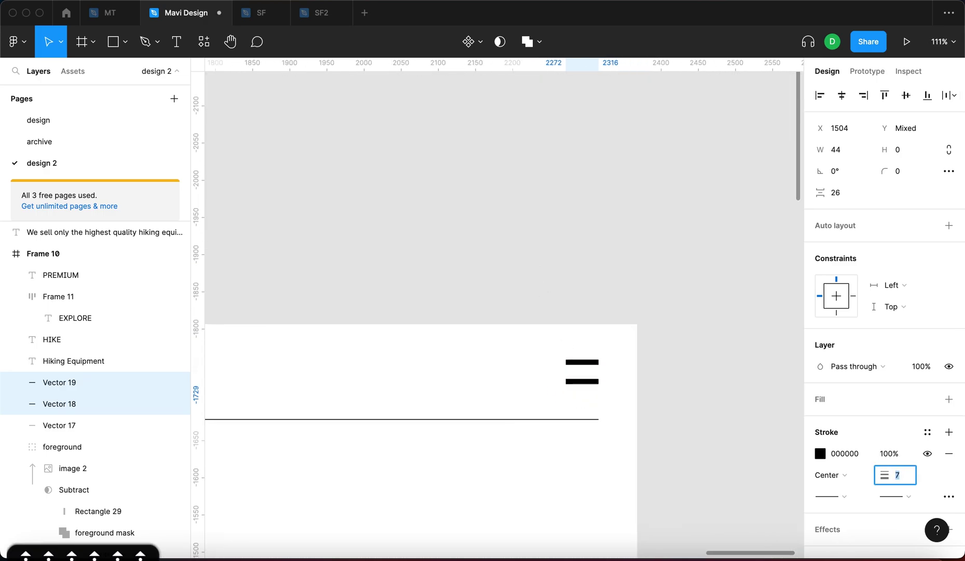
scroll(528, 254, down, 5)
scroll(527, 254, up, 5)
key(Down)
key(Down)
key(Down)
key(Down)
key(Down)
key(Up)
key(Down)
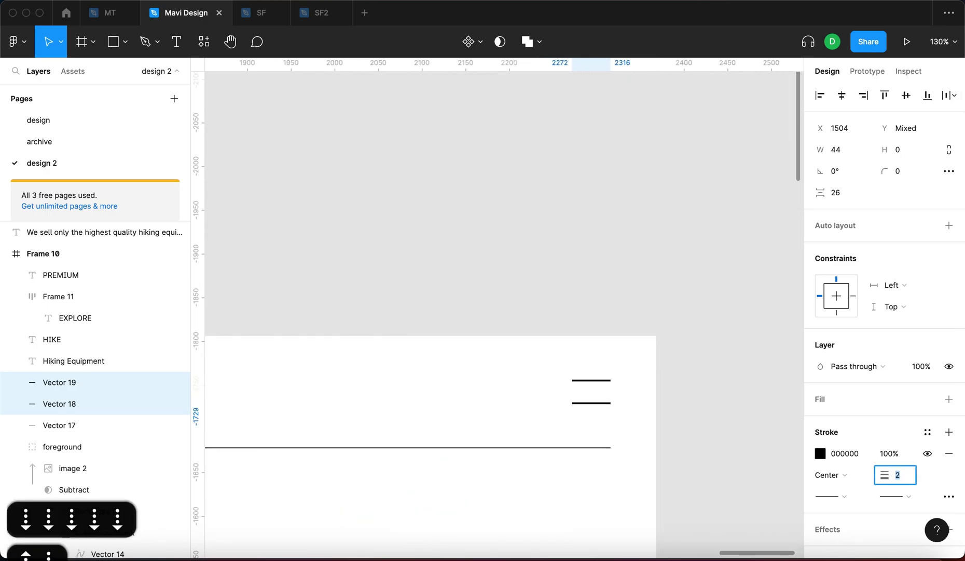
click(542, 274)
scroll(542, 274, down, 10)
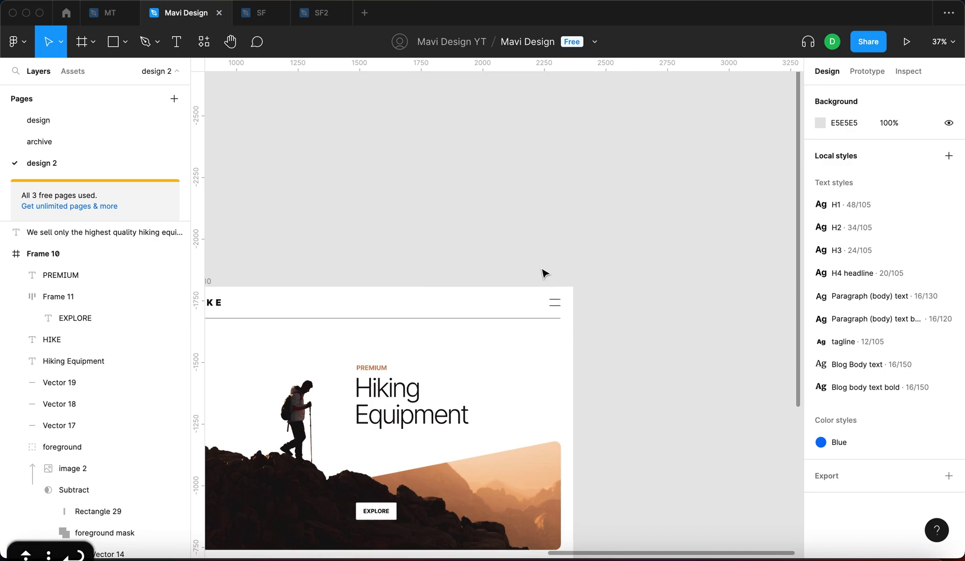
Step: Add a third line midway between the two menu lines and place the lowest at Y 85 for an even 17 px spacing
scroll(543, 273, up, 10)
click(526, 369)
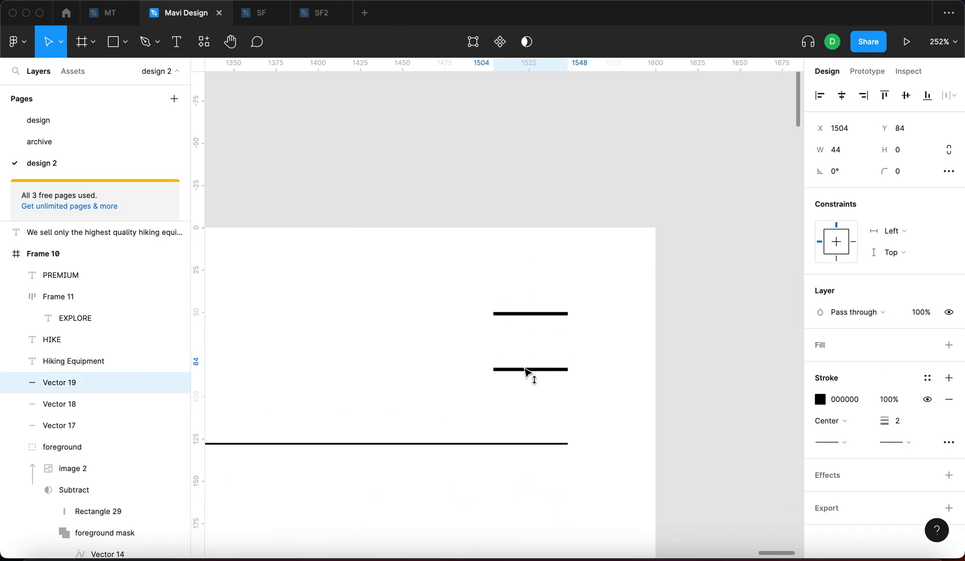
drag(525, 369, 528, 341)
click(542, 368)
key(Down)
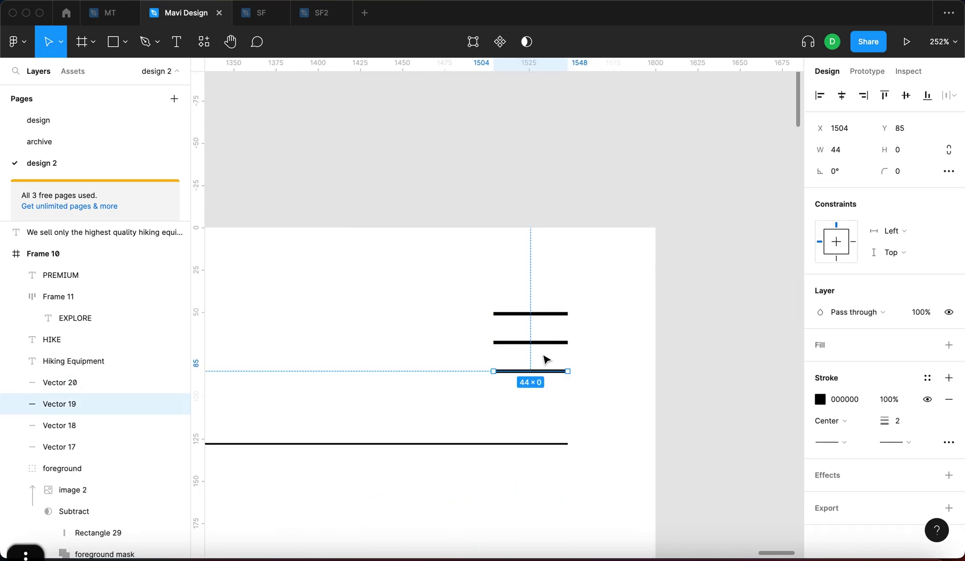
shift+click(540, 342)
shift+click(539, 314)
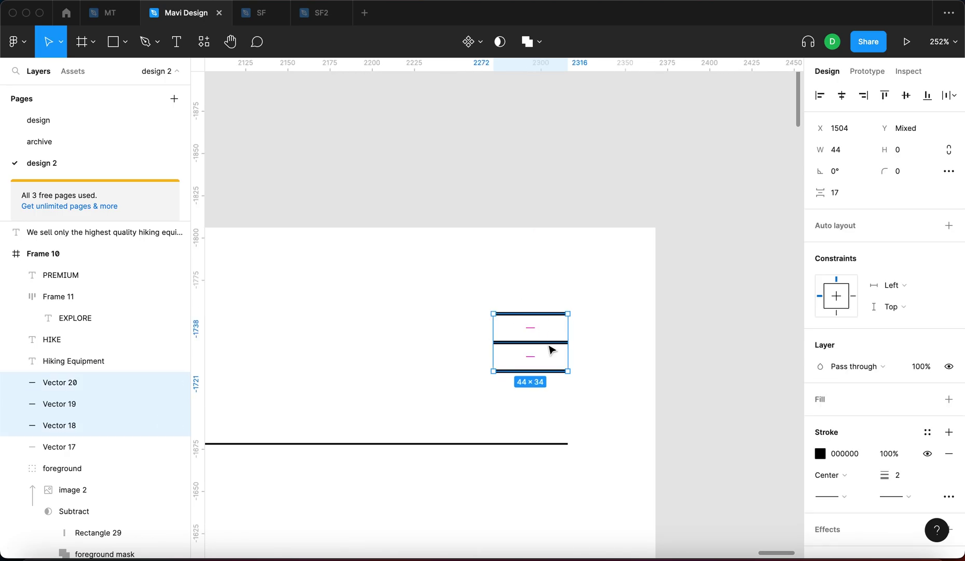
key(alt)
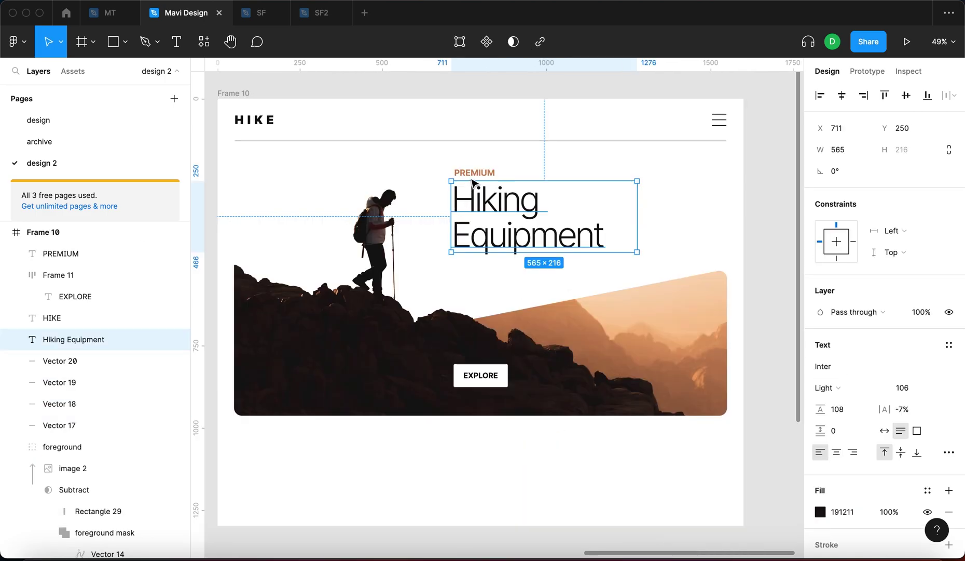
Step: Move the PREMIUM label and the Hiking Equipment heading together further down, closer to the rocks
scroll(466, 156, up, 5)
shift+click(478, 167)
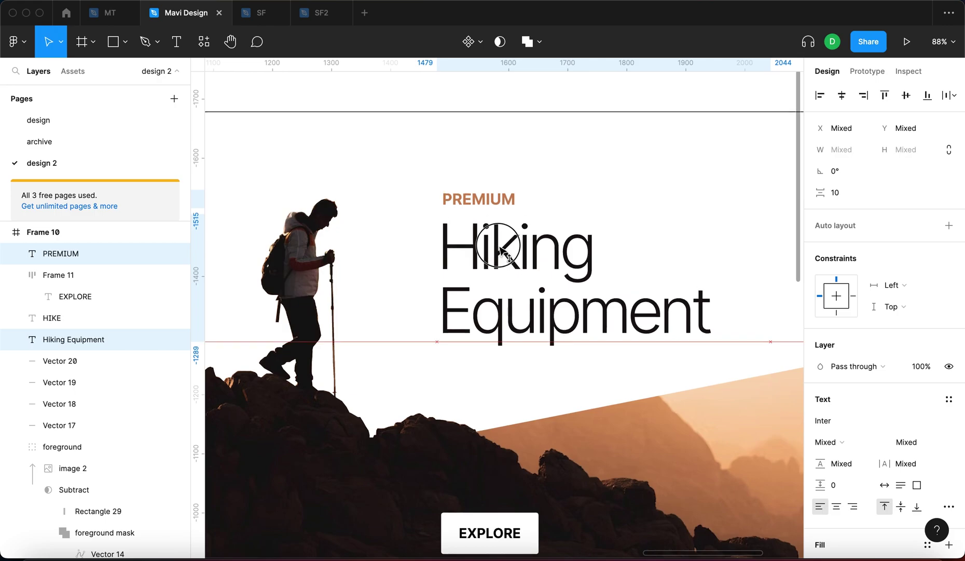
scroll(499, 247, down, 5)
click(540, 474)
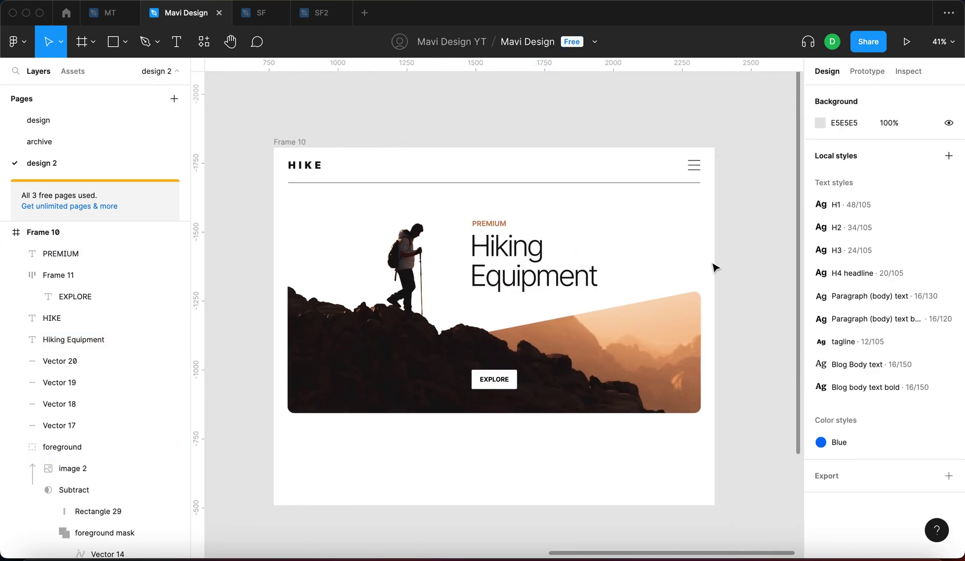
Step: Reduce the stroke opacity of the header divider line to 40%
scroll(700, 242, up, 1)
click(687, 191)
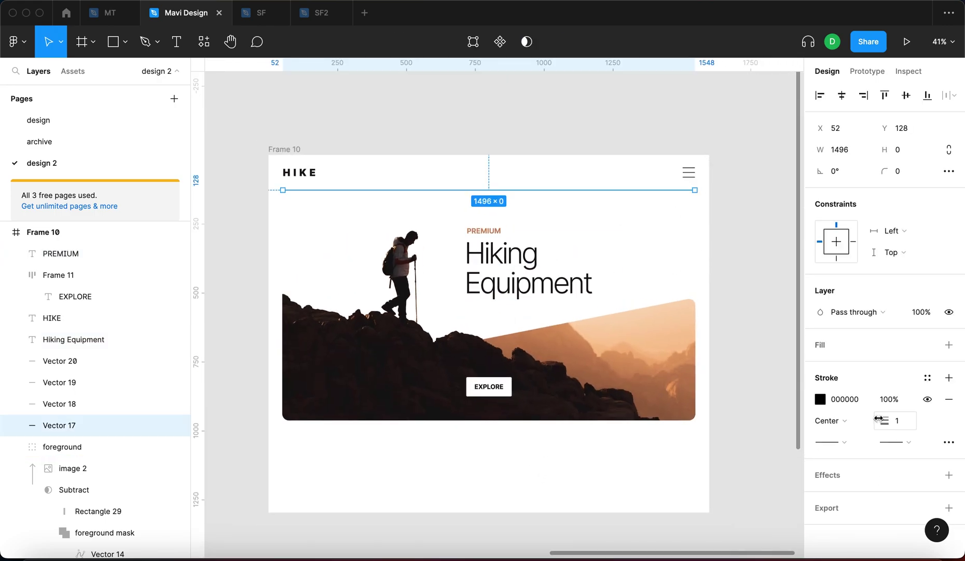
key(shift+Down)
key(shift+Down)
key(shift+Down)
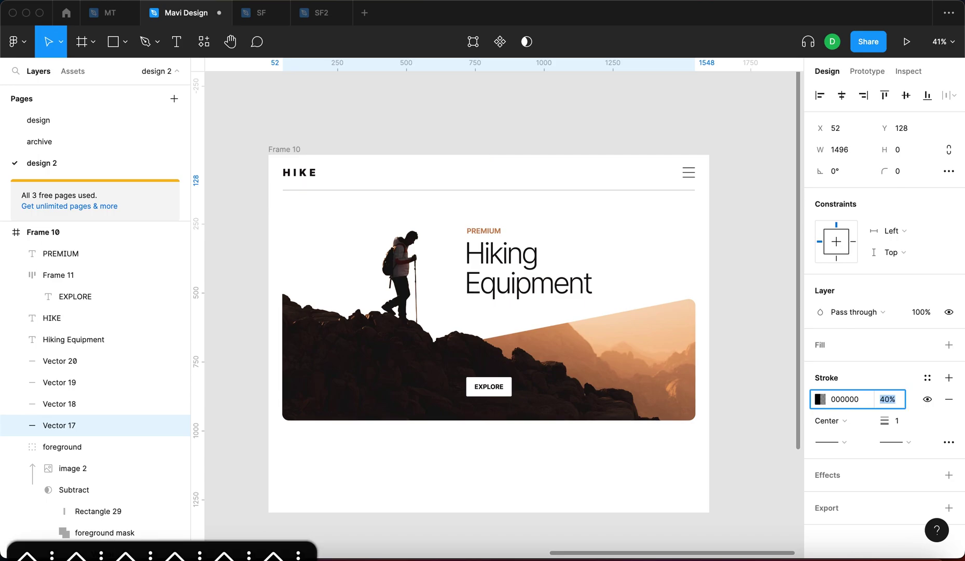
click(774, 322)
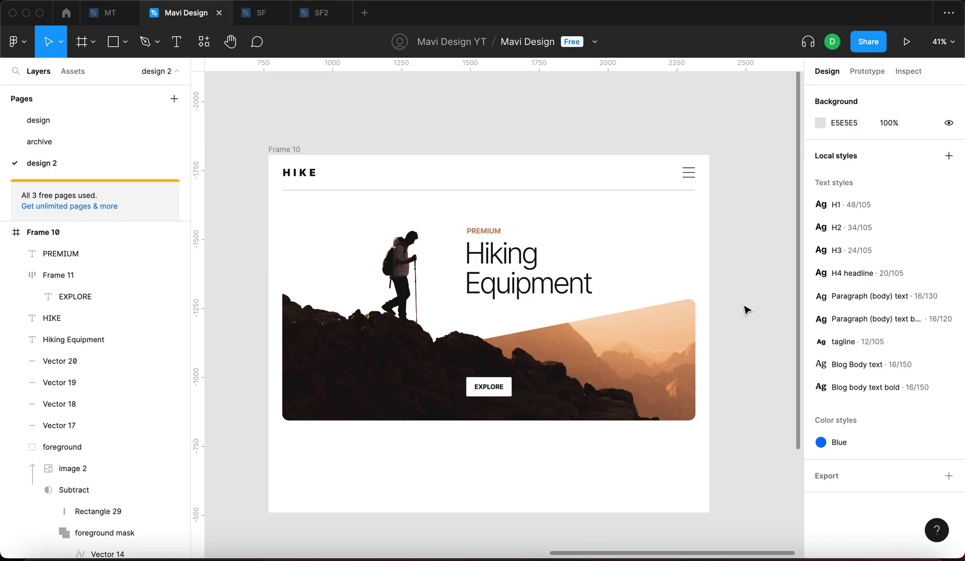
Step: Square off the background mask by setting the corner radius of its outer points to 0
drag(745, 306, 716, 284)
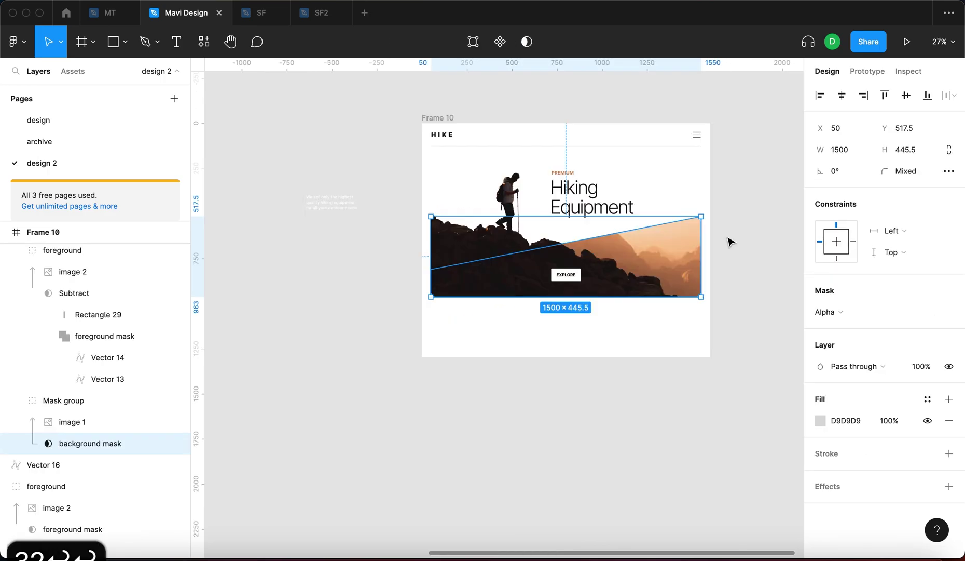
click(730, 241)
scroll(726, 237, up, 3)
click(654, 257)
click(72, 443)
double_click(673, 207)
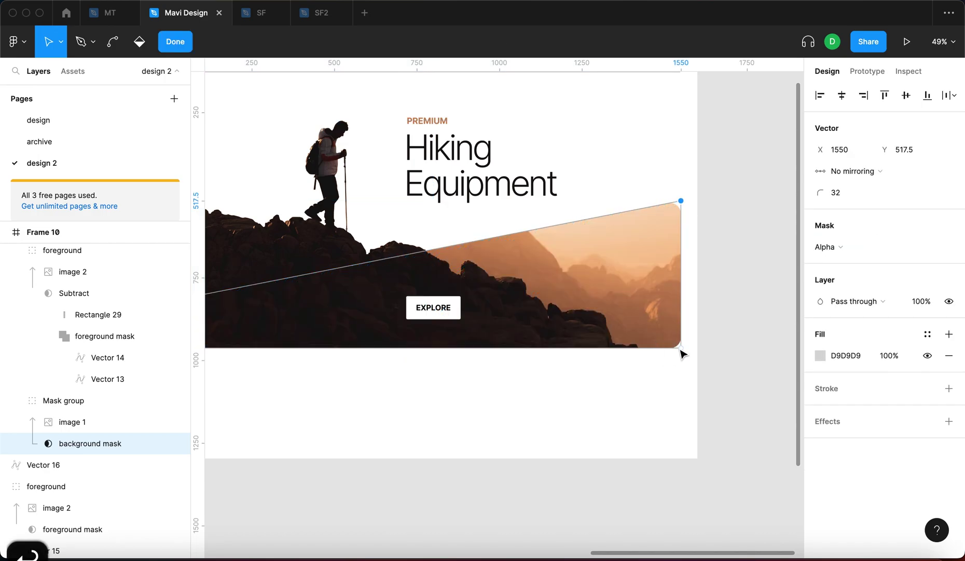
scroll(573, 385, left, 5)
shift+click(339, 336)
key(Return)
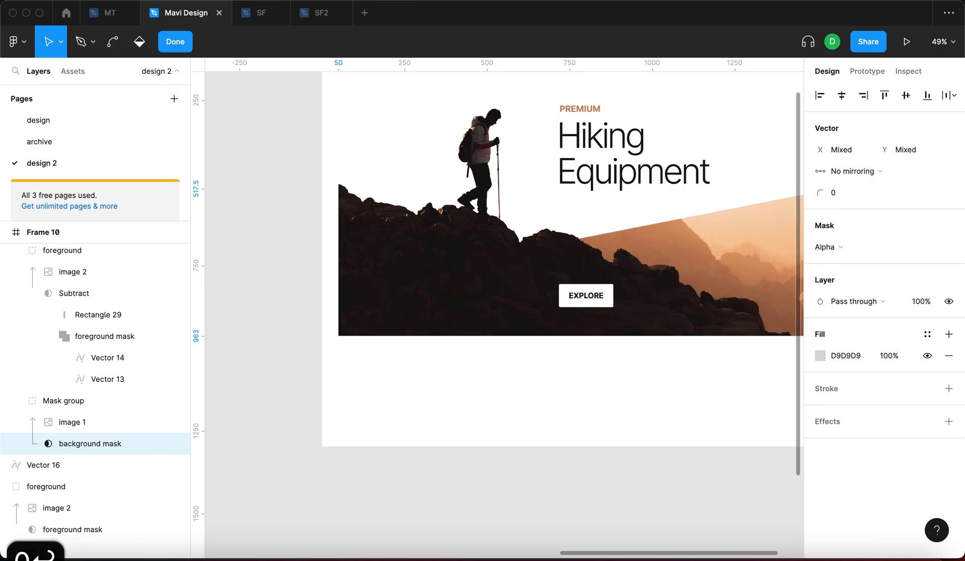
scroll(577, 380, down, 6)
key(Return)
Step: Shift Rectangle 29 to X -98 and reshape the foreground mask so the rocks reach the frame's left edge
click(442, 306)
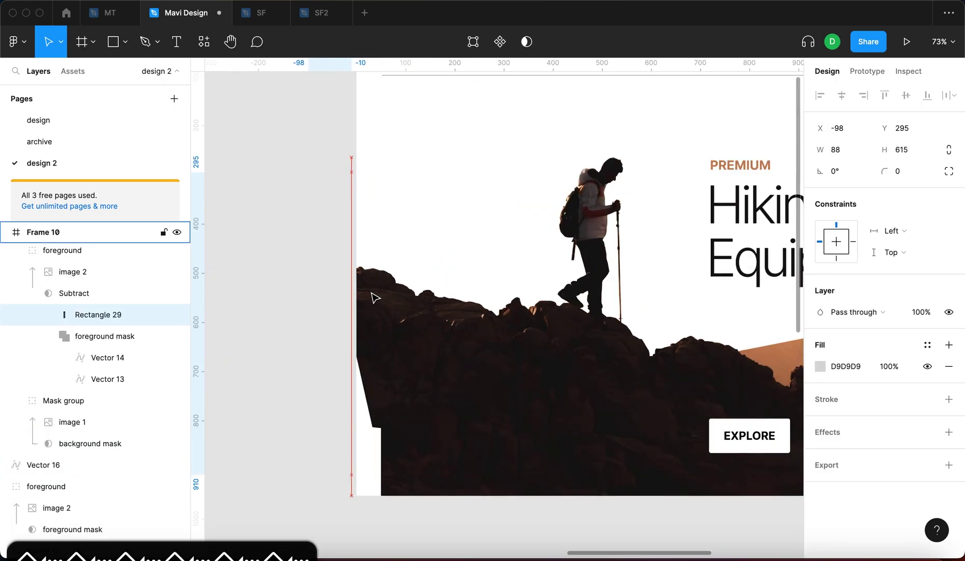
drag(372, 297, 346, 428)
click(96, 341)
click(100, 357)
click(101, 378)
key(Return)
key(Return)
Step: Stretch the background mask's side points outward to the frame's left and right edges
click(81, 445)
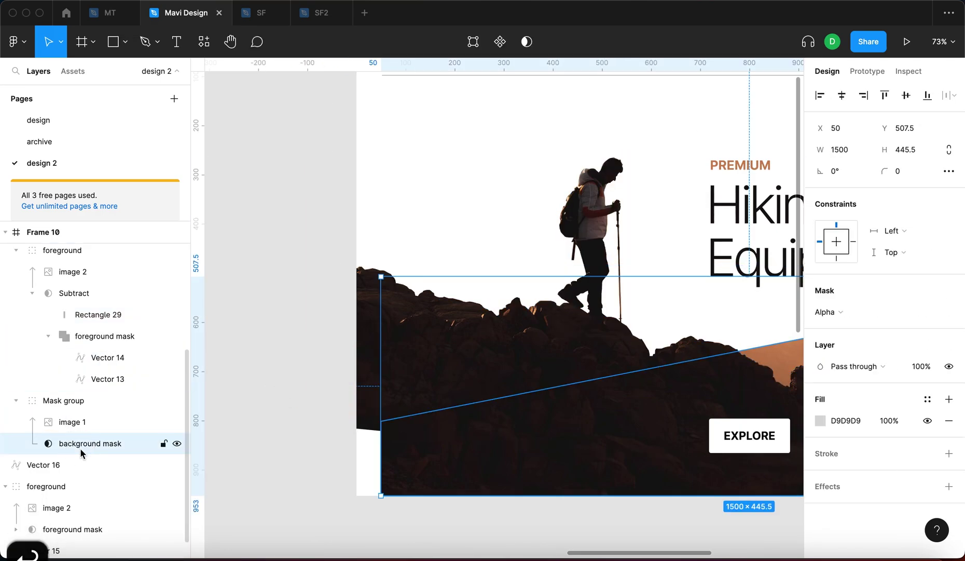
key(Return)
scroll(343, 444, down, 5)
click(363, 469)
drag(363, 432, 338, 436)
drag(735, 359, 760, 352)
drag(735, 469, 767, 469)
click(653, 513)
Step: Place Frame 10 at X 668, Y -2737 on the canvas and deselect it
scroll(653, 513, down, 3)
click(498, 355)
scroll(519, 291, down, 5)
scroll(547, 235, up, 5)
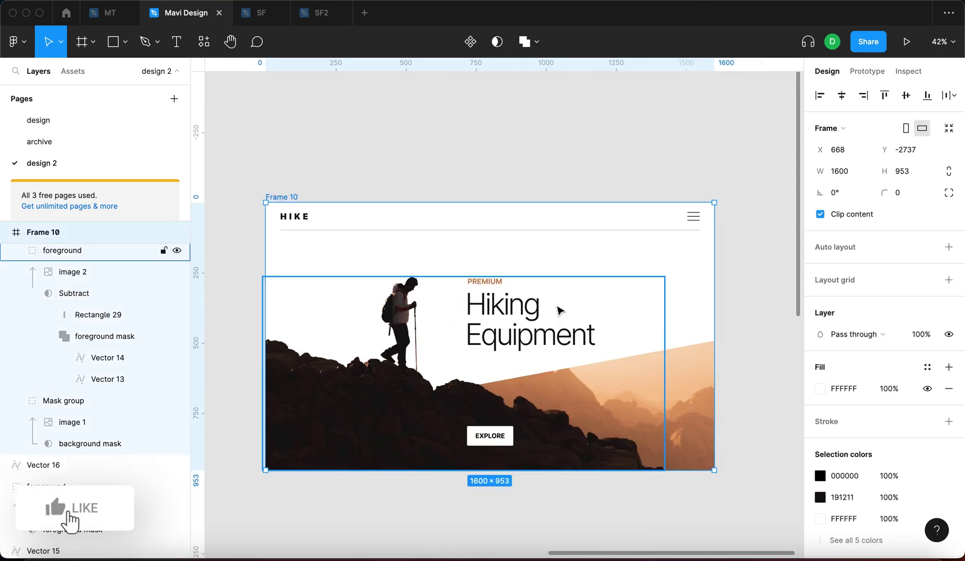
click(540, 158)
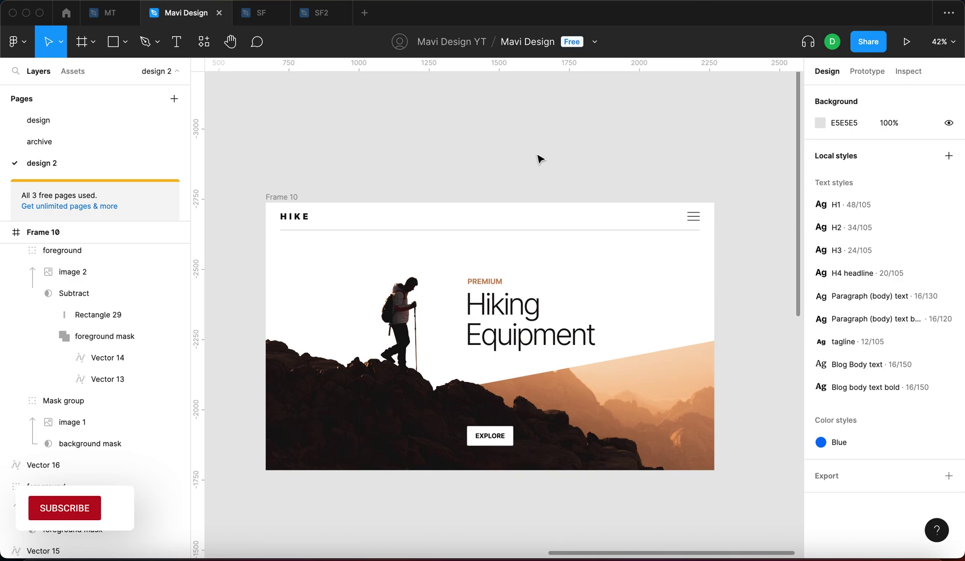